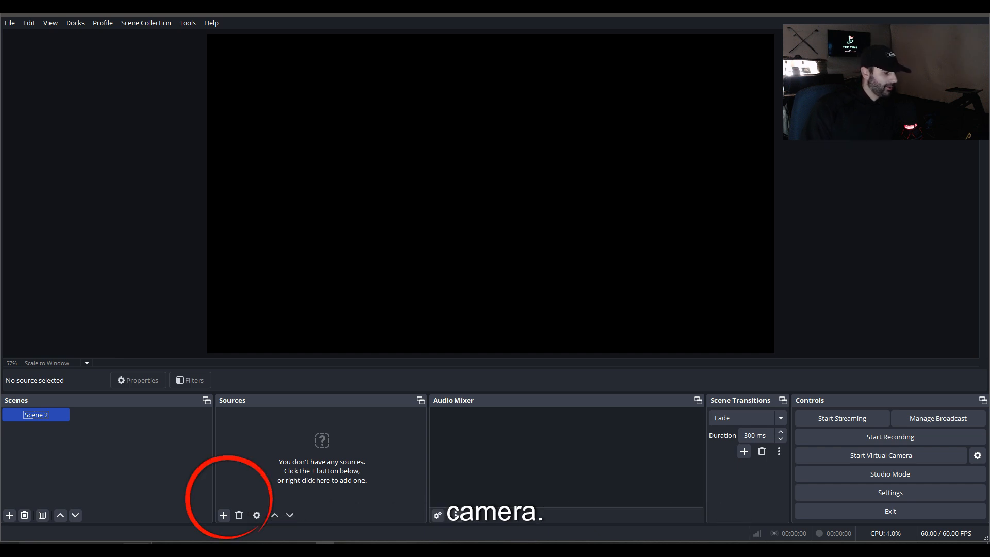
# Add a new Video Capture Device source to Scene 2 using the C505 HD Webcam.
pyautogui.click(223, 515)
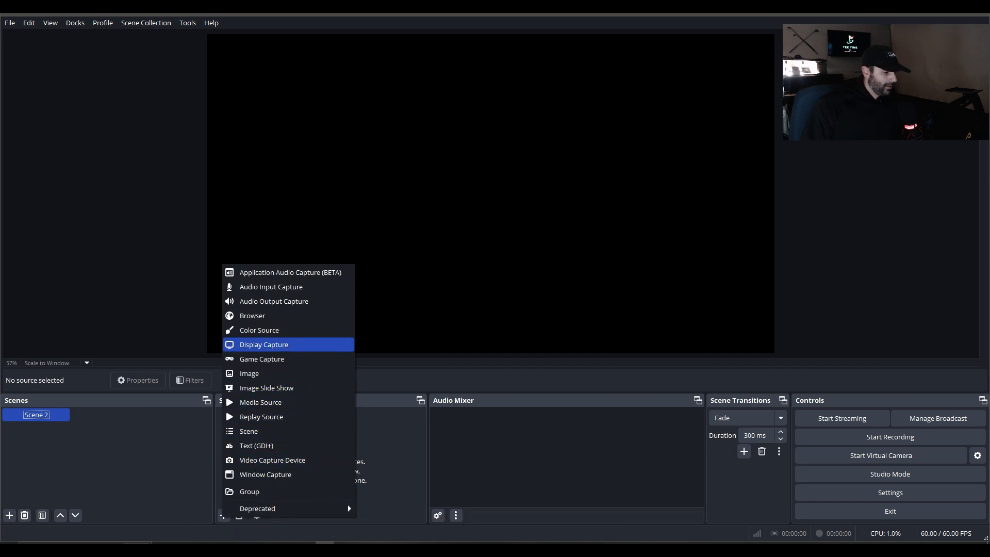
pyautogui.click(273, 460)
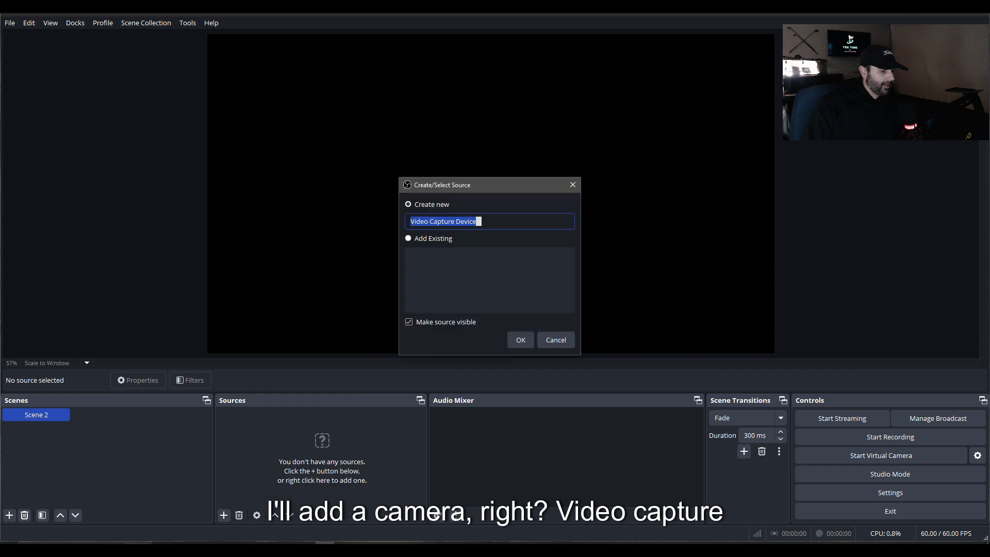
pyautogui.click(521, 340)
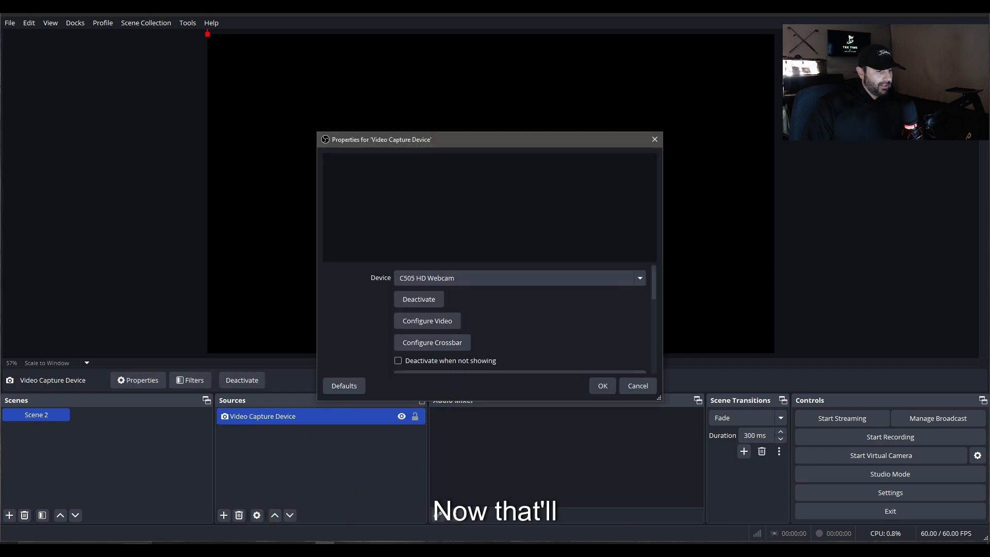
pyautogui.click(520, 278)
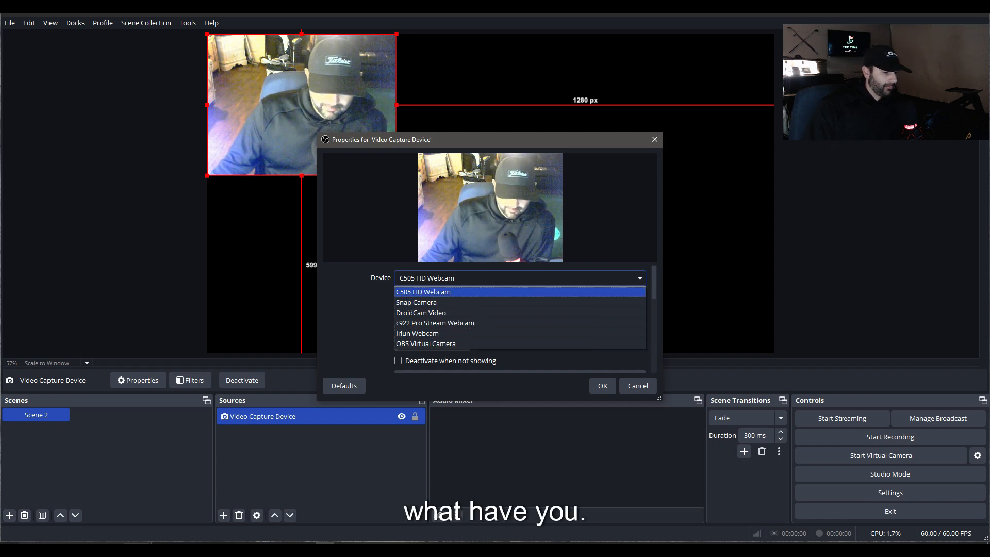
pyautogui.click(520, 292)
pyautogui.click(603, 386)
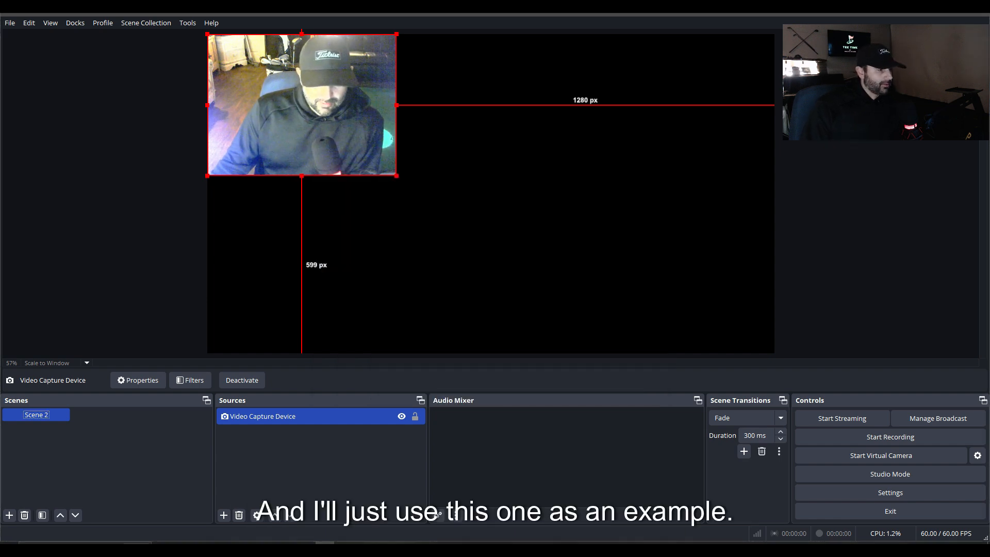
# Move the webcam source to about 187 px from the canvas's left edge, roughly centred vertically.
pyautogui.moveTo(330, 118); pyautogui.dragTo(385, 207)
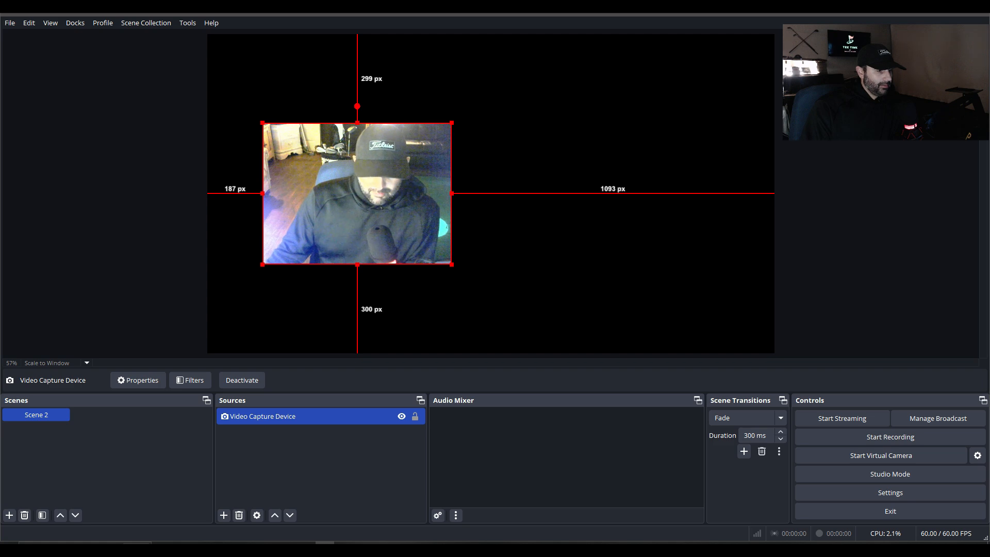
pyautogui.click(516, 217)
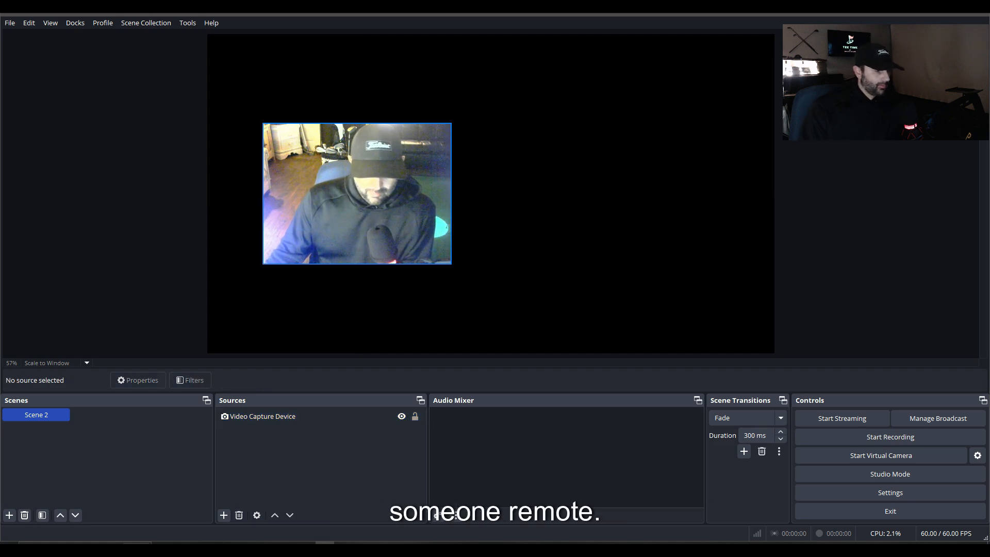
pyautogui.click(371, 204)
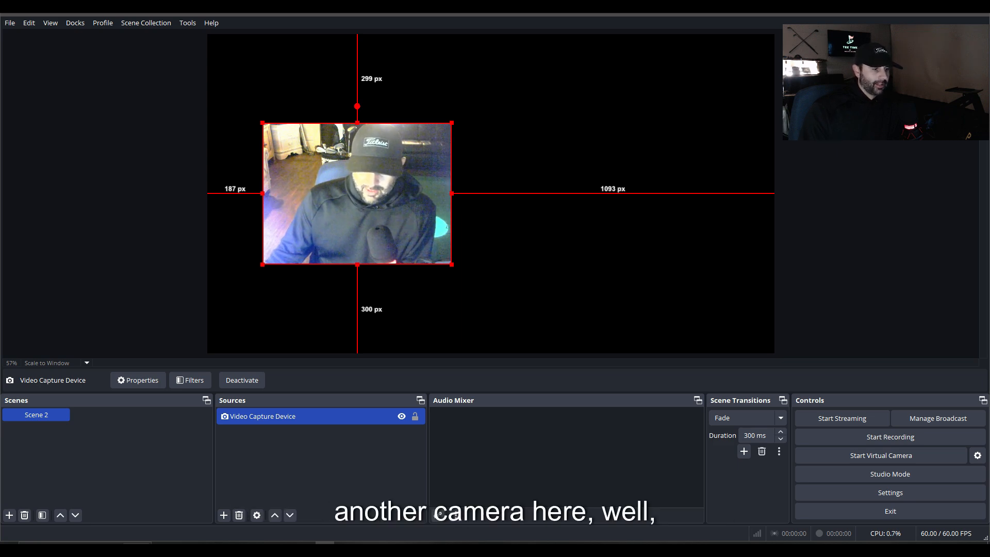
pyautogui.click(321, 465)
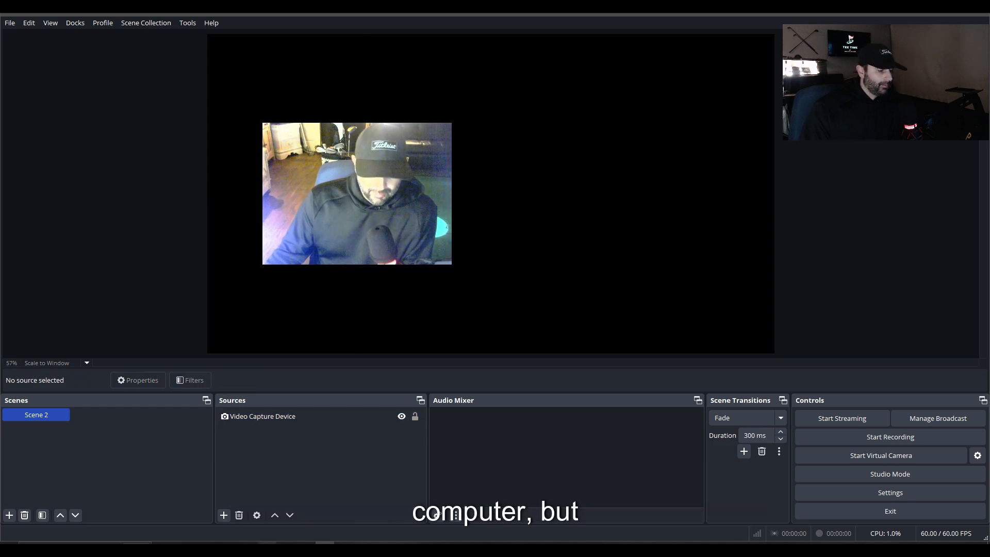
# Add a new Display Capture source showing the DELL E2414H monitor.
pyautogui.click(224, 515)
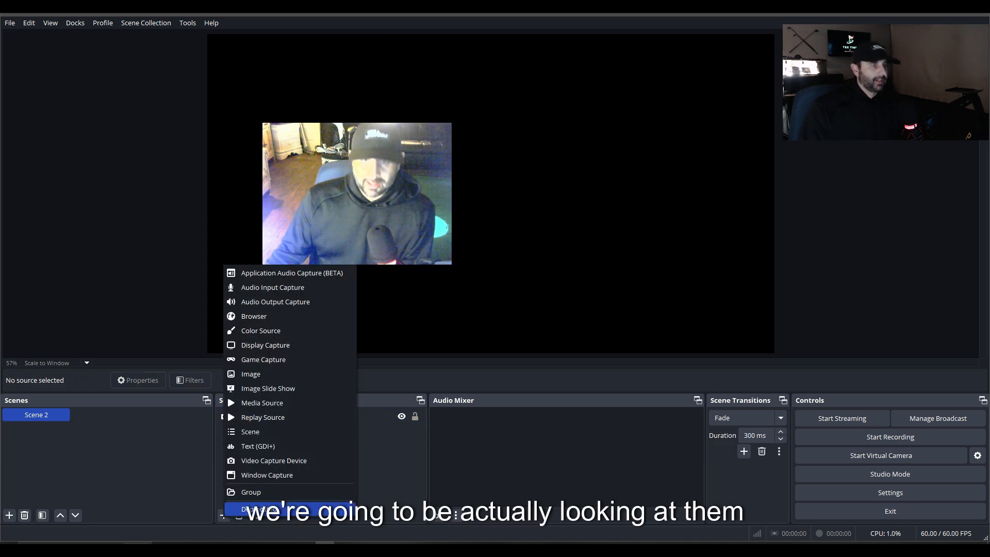
pyautogui.moveTo(227, 509)
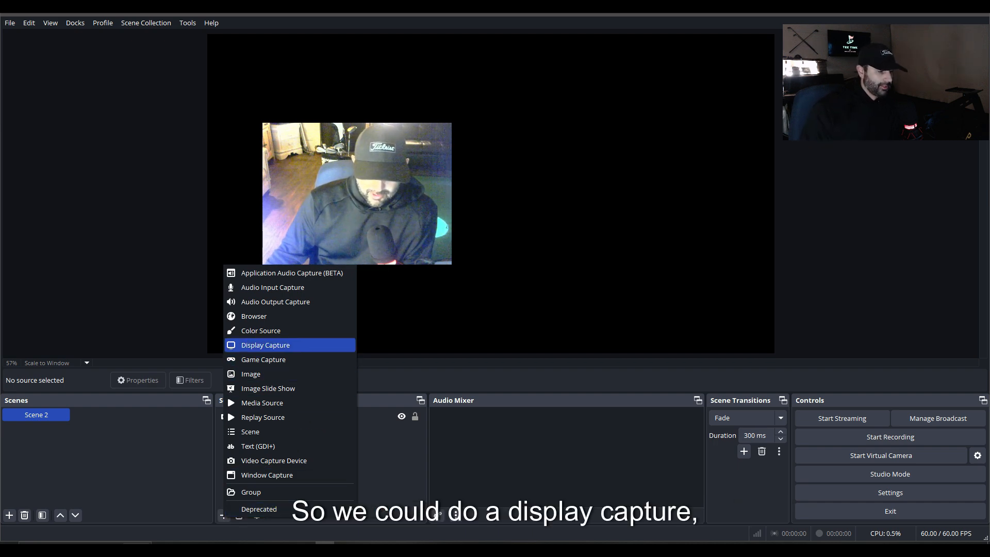
pyautogui.click(266, 345)
pyautogui.click(518, 338)
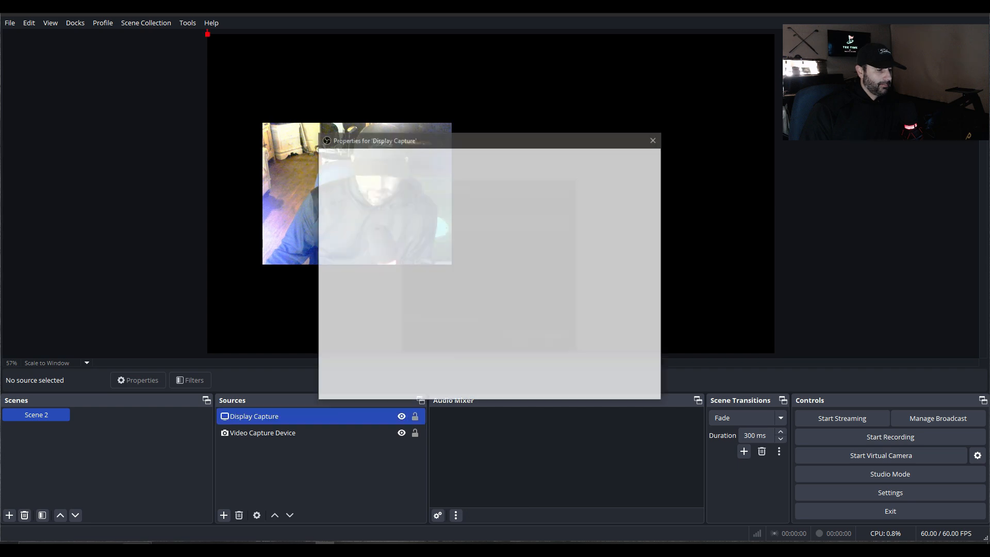
pyautogui.click(516, 299)
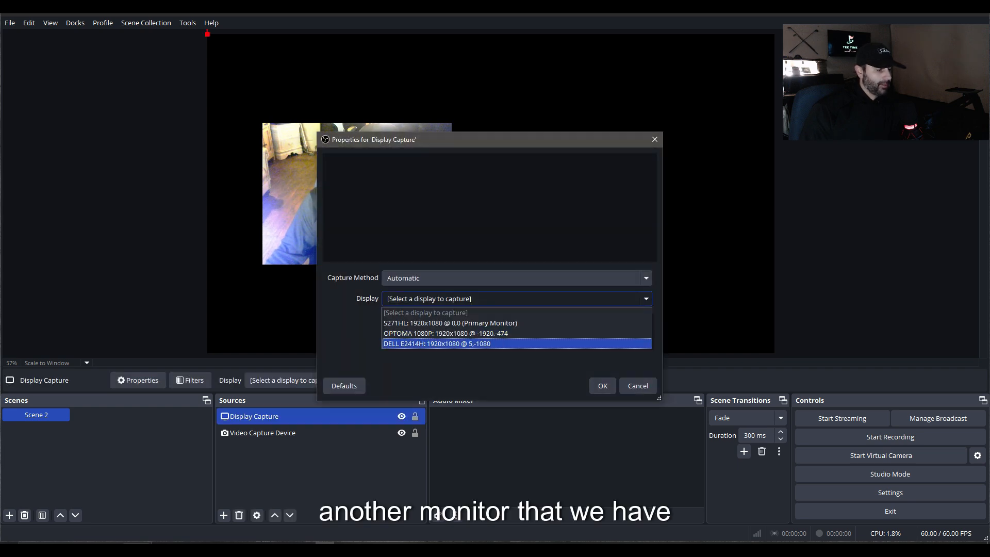
pyautogui.click(437, 343)
pyautogui.click(603, 386)
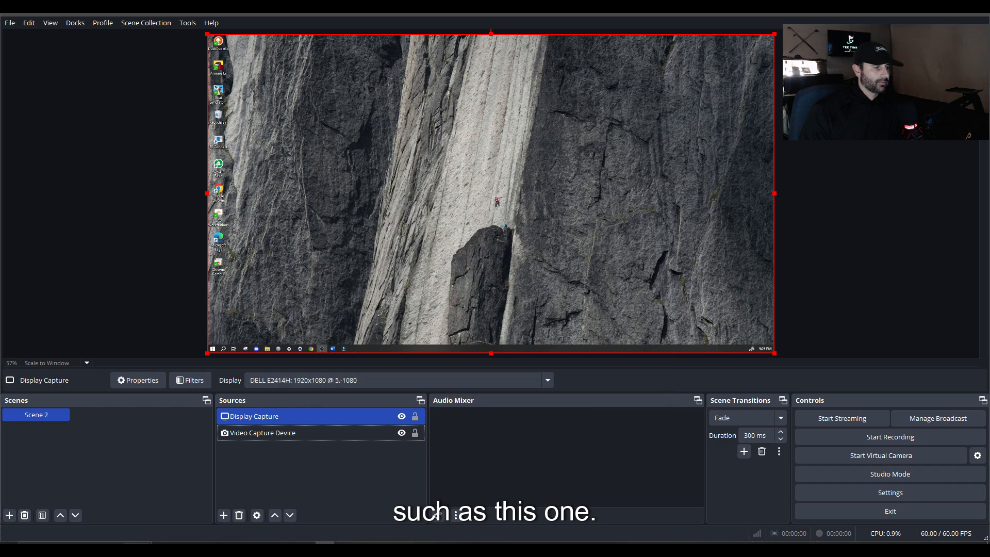
# Shrink the display capture and place it beside the webcam, about 113 px from the canvas's right edge and 333 px from its top.
pyautogui.moveTo(207, 34); pyautogui.dragTo(557, 228)
pyautogui.moveTo(665, 290); pyautogui.dragTo(632, 193)
pyautogui.click(619, 299)
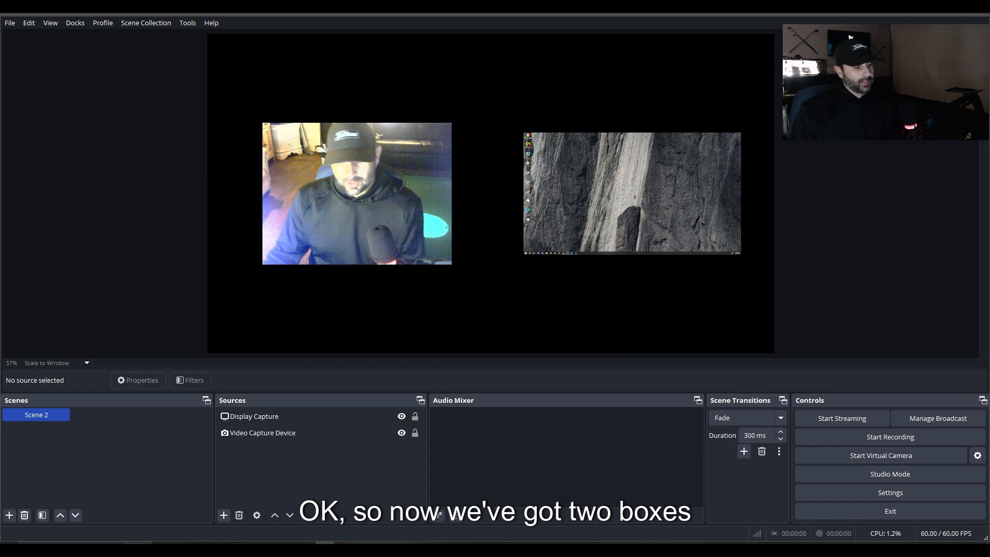
pyautogui.click(633, 198)
pyautogui.click(361, 198)
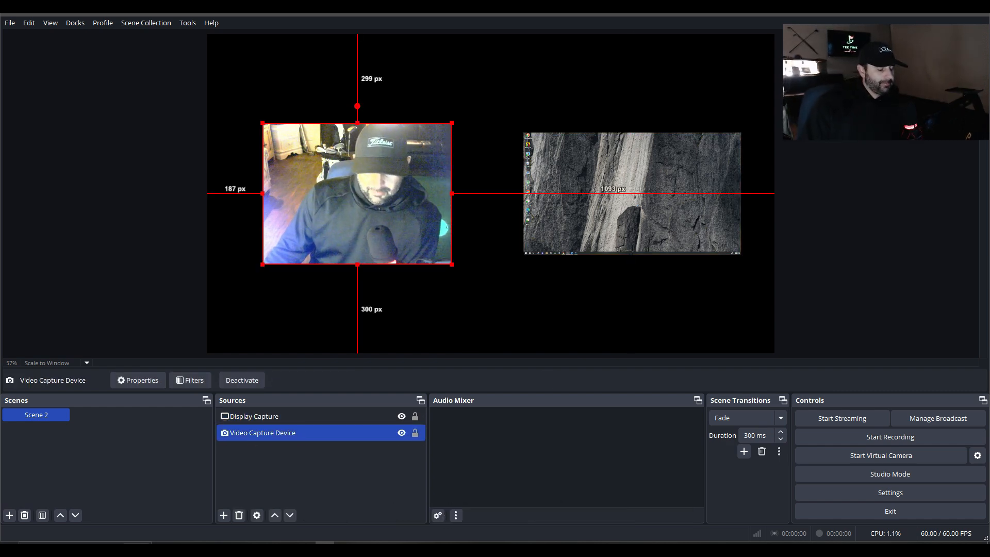
pyautogui.click(632, 199)
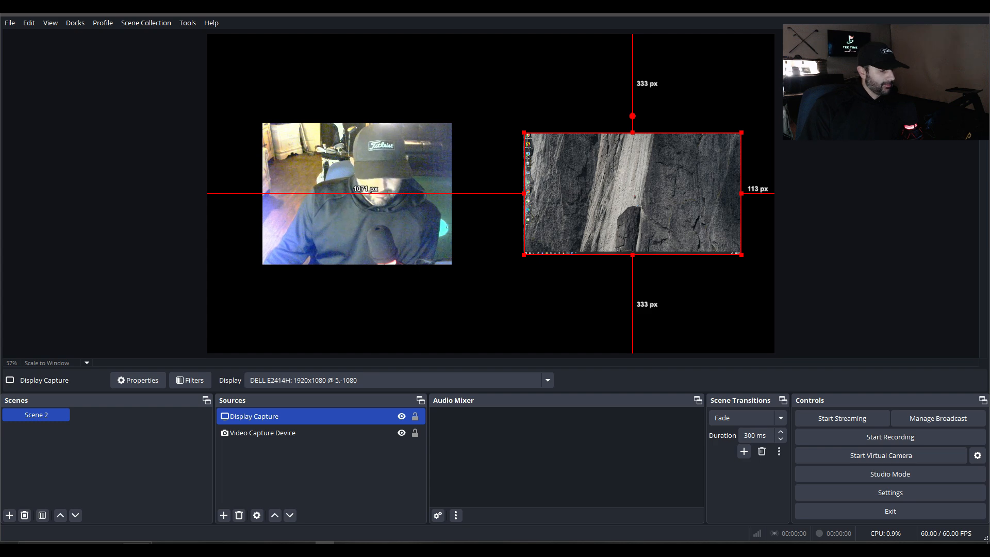
pyautogui.click(490, 304)
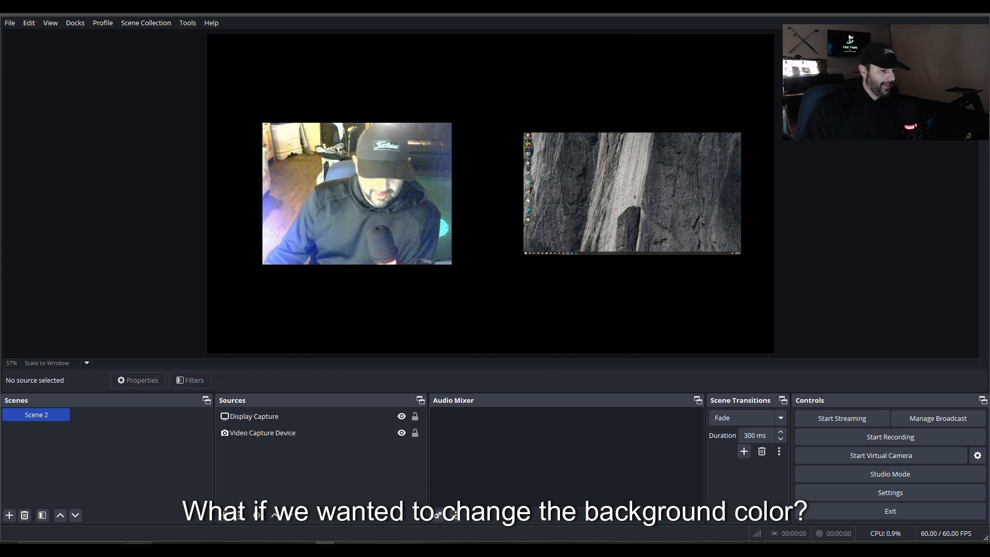
pyautogui.click(222, 515)
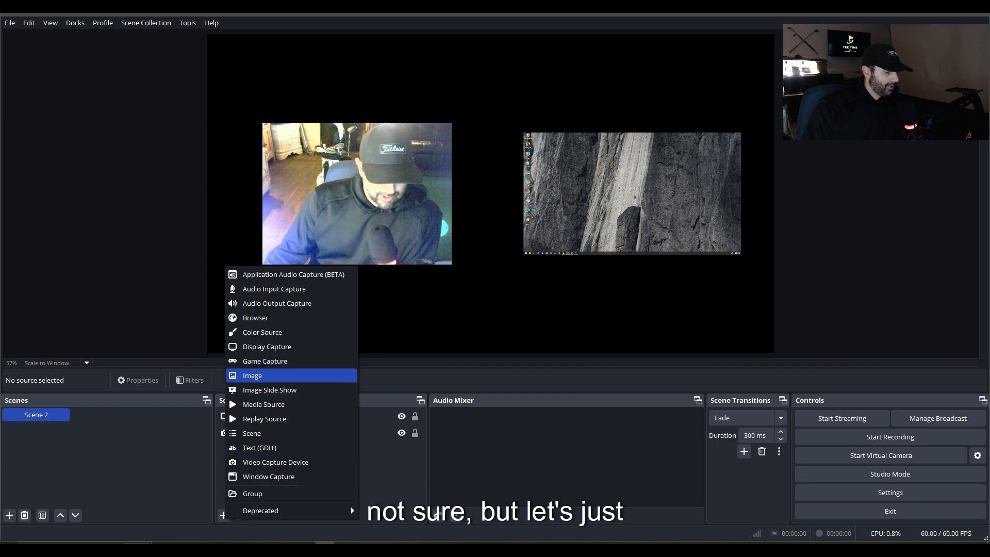
pyautogui.click(260, 375)
pyautogui.click(556, 339)
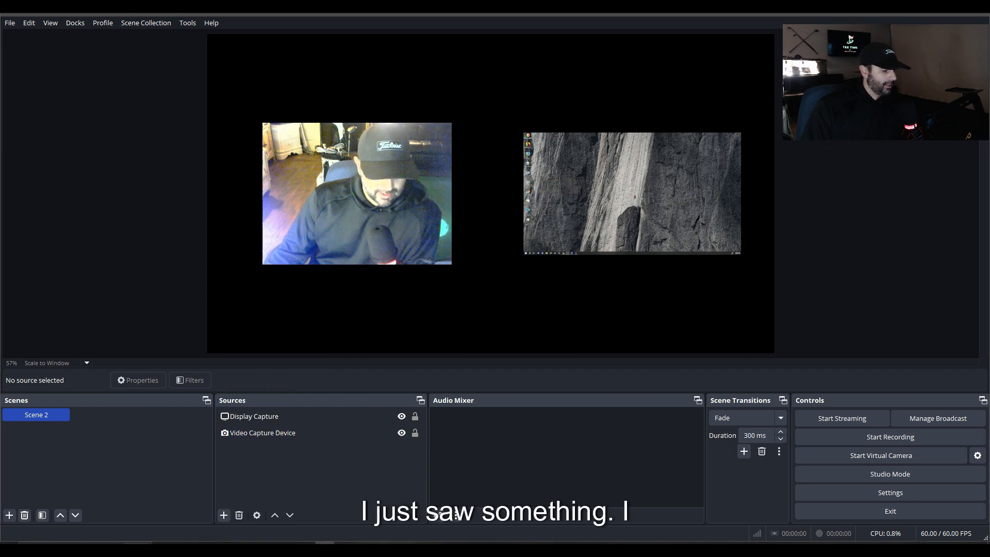
# Add a new Color Source to the scene and set its colour to orange #ffaa00.
pyautogui.click(223, 515)
pyautogui.click(261, 327)
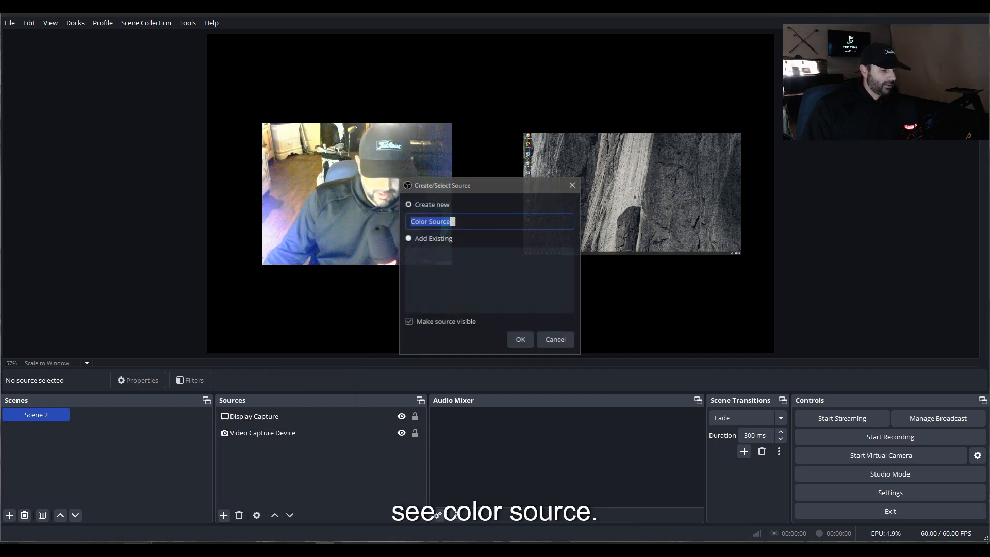
pyautogui.press('Return')
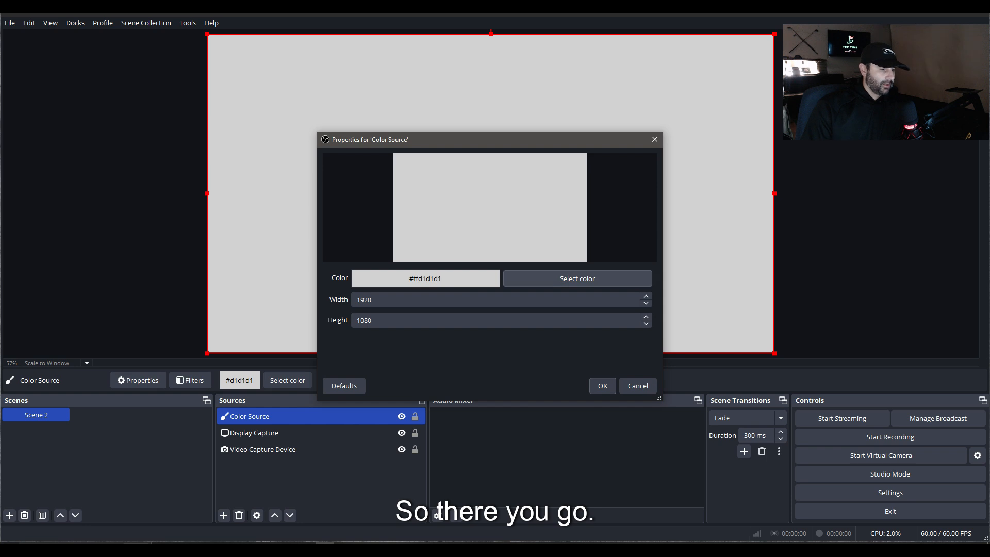
pyautogui.click(578, 278)
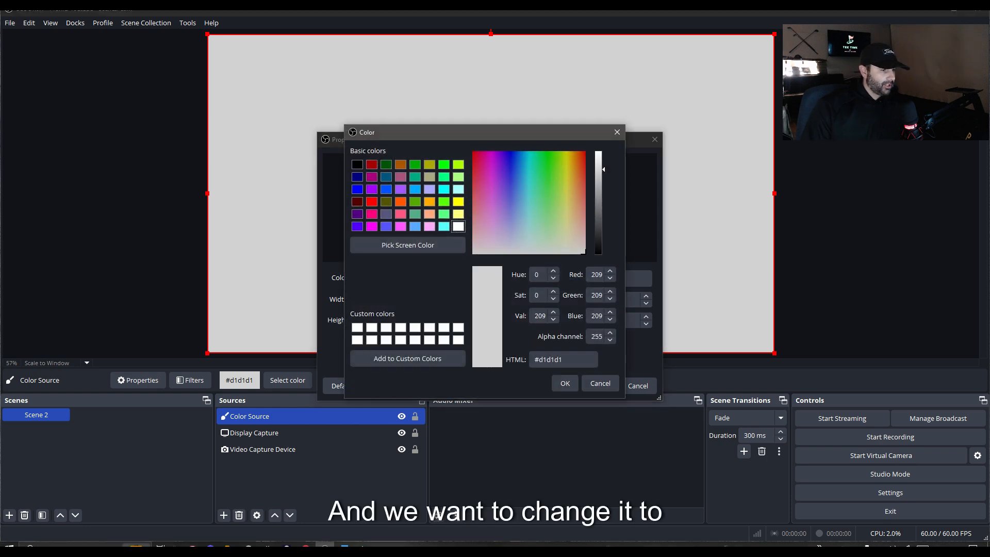
pyautogui.click(430, 201)
pyautogui.click(565, 383)
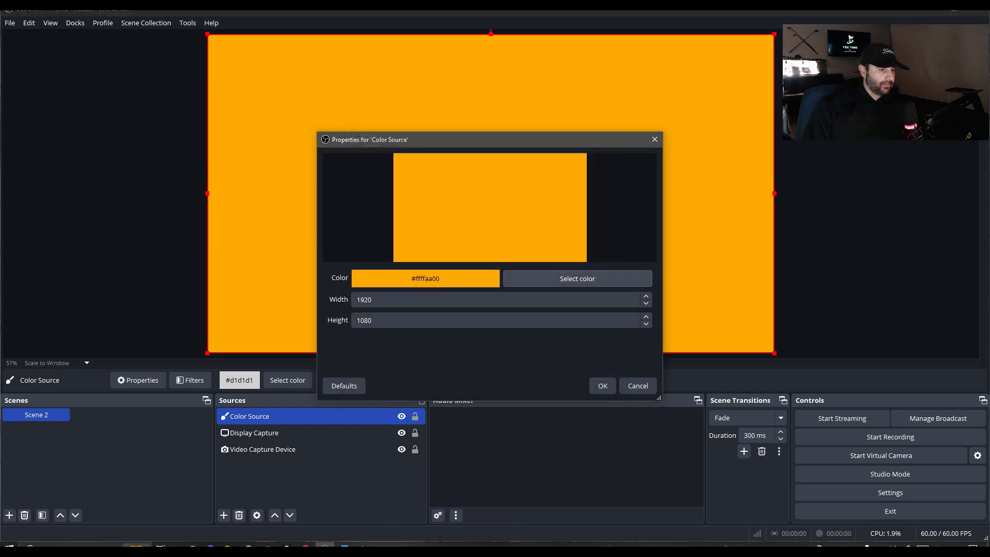
pyautogui.click(603, 386)
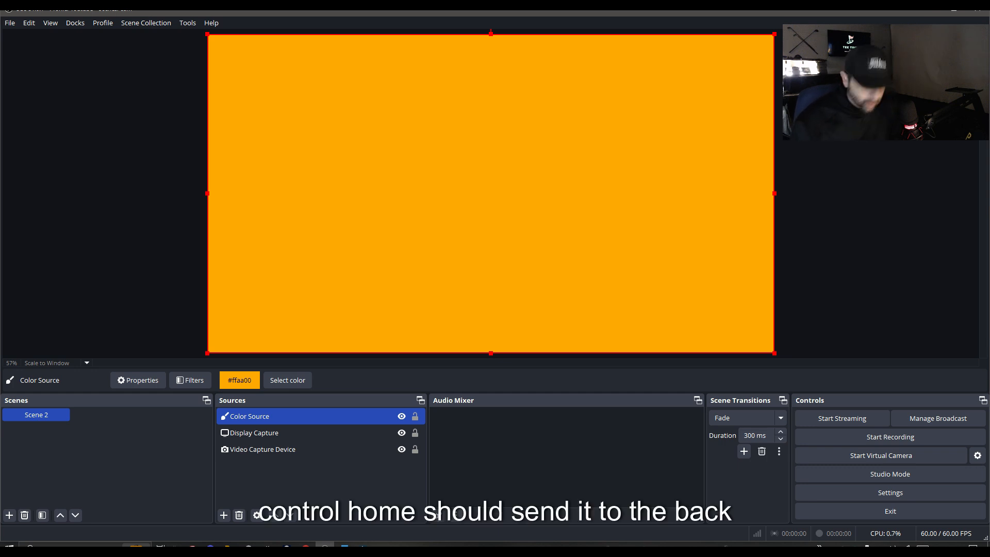
# Shift the orange colour source aside to expose the display capture and move the display capture to the top of the source order.
pyautogui.moveTo(490, 193); pyautogui.dragTo(344, 193)
pyautogui.click(683, 193)
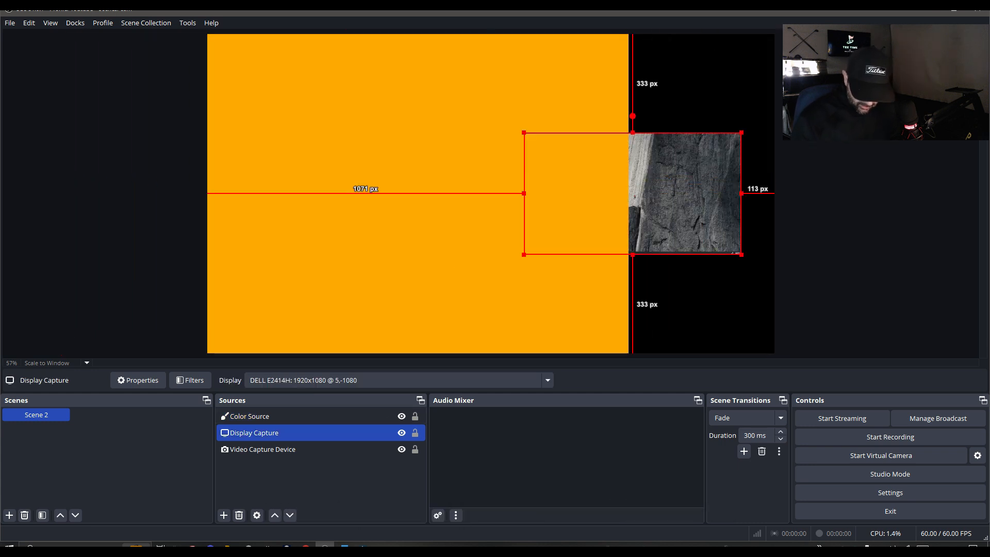
pyautogui.hotkey('ctrl', 'Home')
# Shift the orange colour source to about 462 px from the canvas's left edge and move the webcam source to the top of the order.
pyautogui.moveTo(488, 194); pyautogui.dragTo(770, 193)
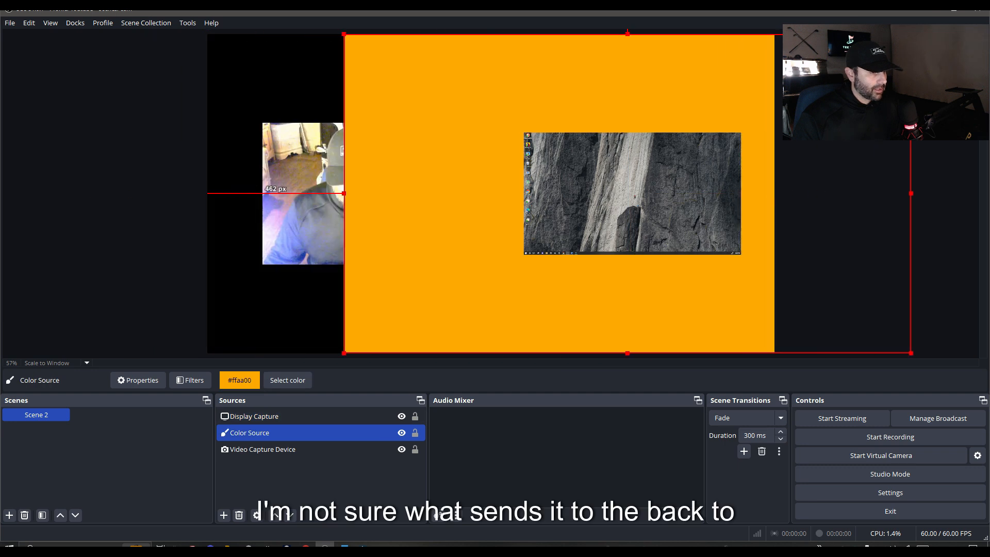
pyautogui.click(304, 193)
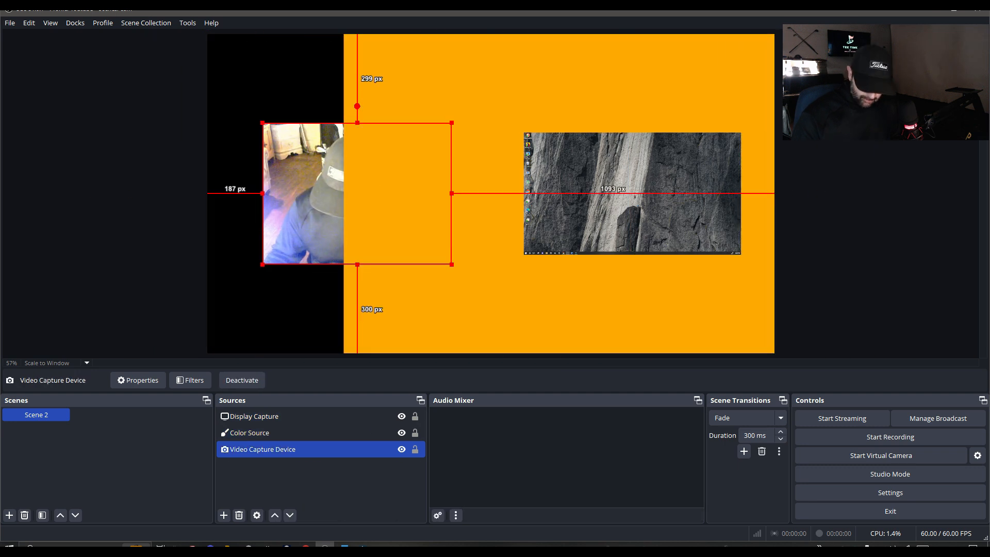
pyautogui.hotkey('ctrl', 'Home')
# Look up the Order commands and their shortcuts for the orange colour source.
pyautogui.click(508, 78)
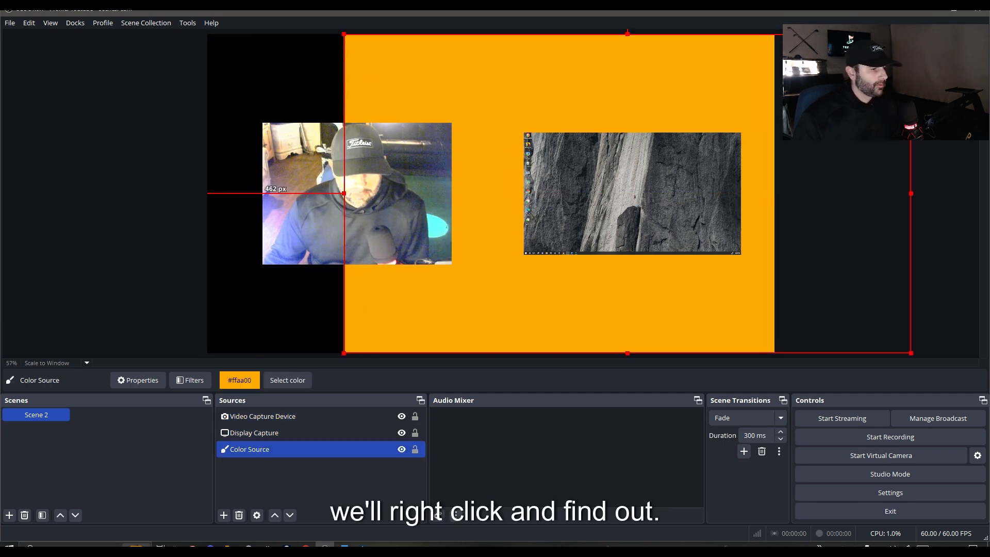
pyautogui.rightClick(508, 79)
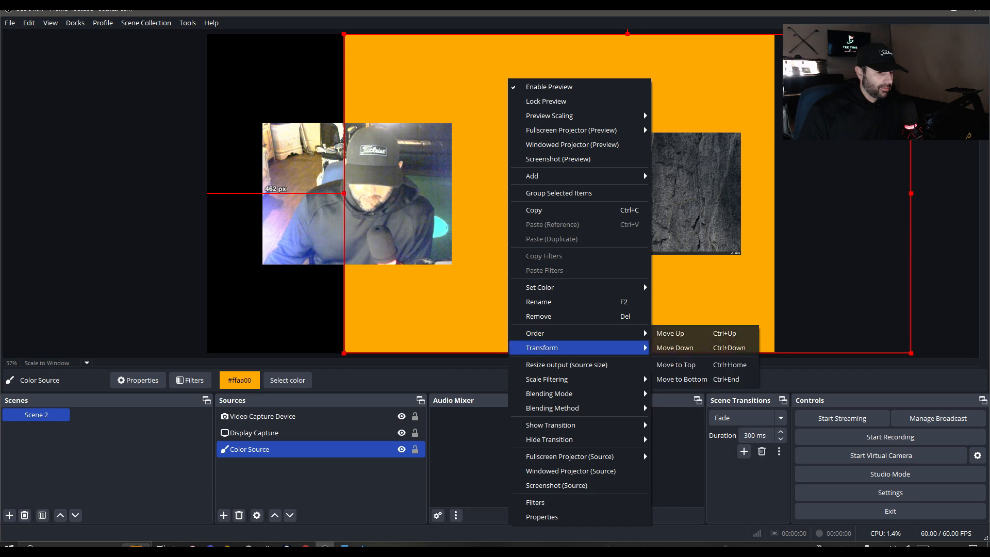
pyautogui.moveTo(536, 333)
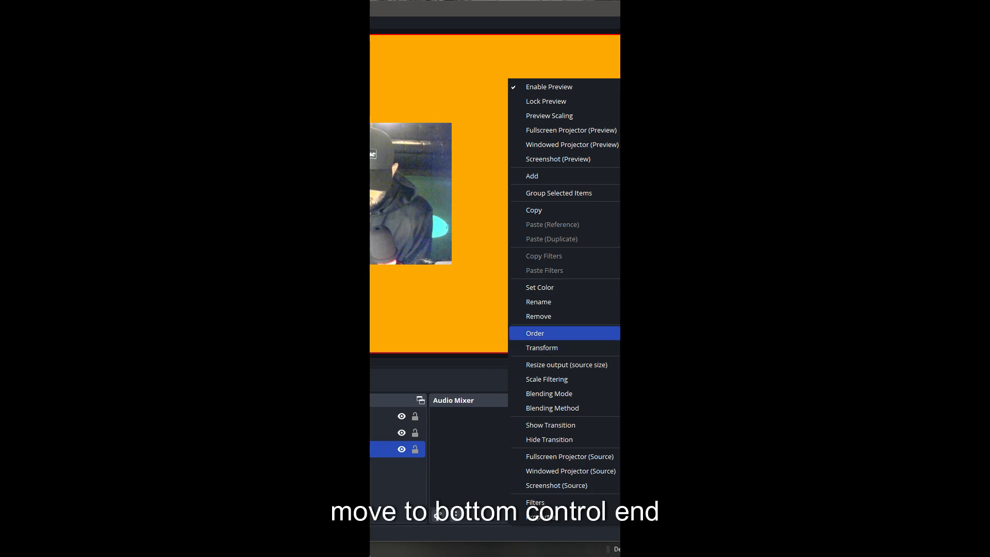
pyautogui.press('Escape')
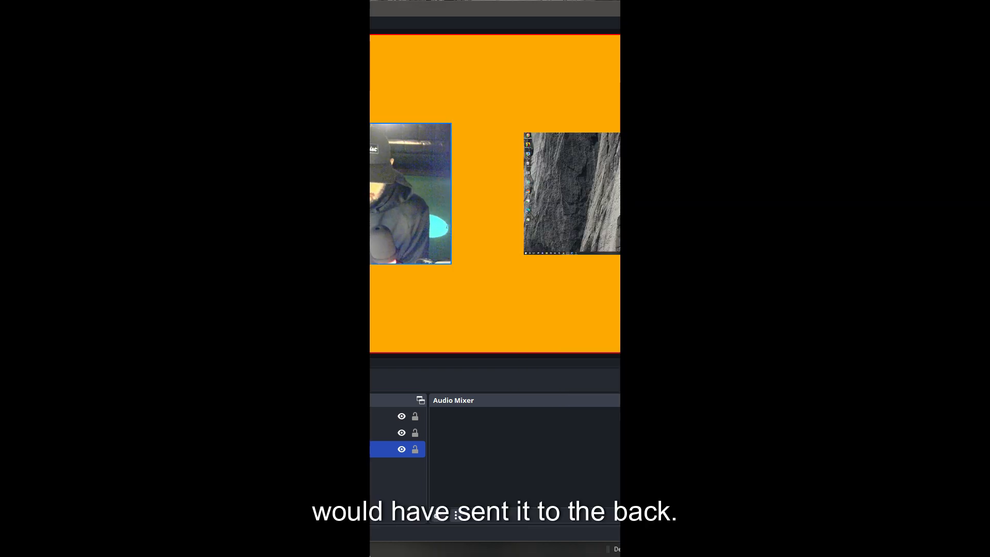
# Send the webcam source to the bottom of the source order and shift it sideways until it overlaps the display capture's area.
pyautogui.moveTo(335, 196); pyautogui.dragTo(311, 196)
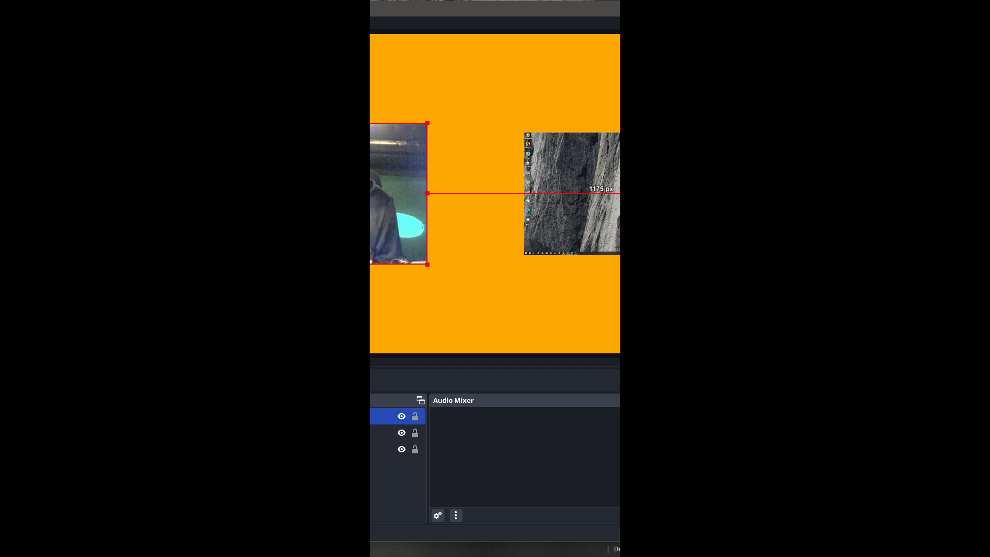
pyautogui.hotkey('ctrl', 'End')
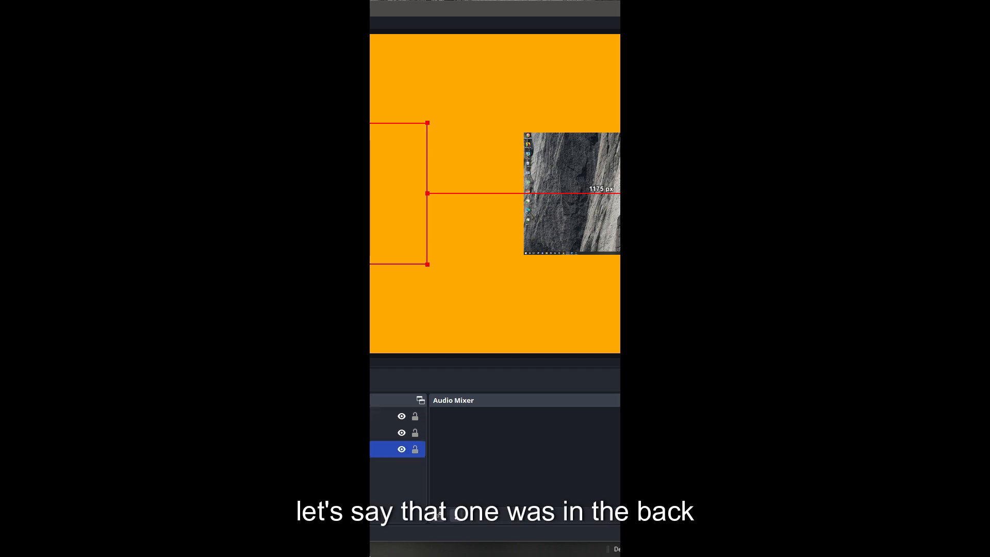
pyautogui.moveTo(334, 196); pyautogui.dragTo(462, 196)
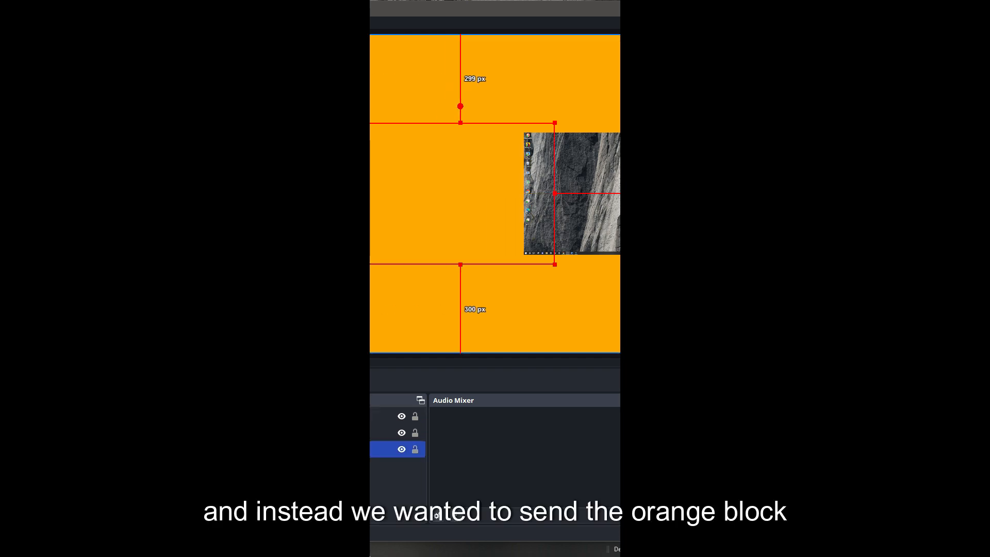
# Send the orange colour source to the bottom of the source order and shift the webcam clear of the display capture.
pyautogui.click(454, 207)
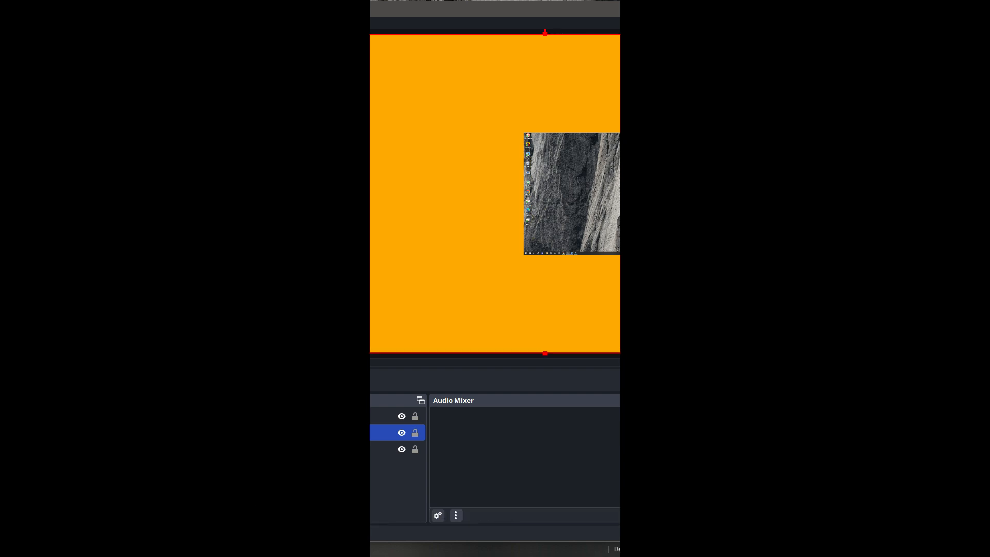
pyautogui.hotkey('ctrl', 'End')
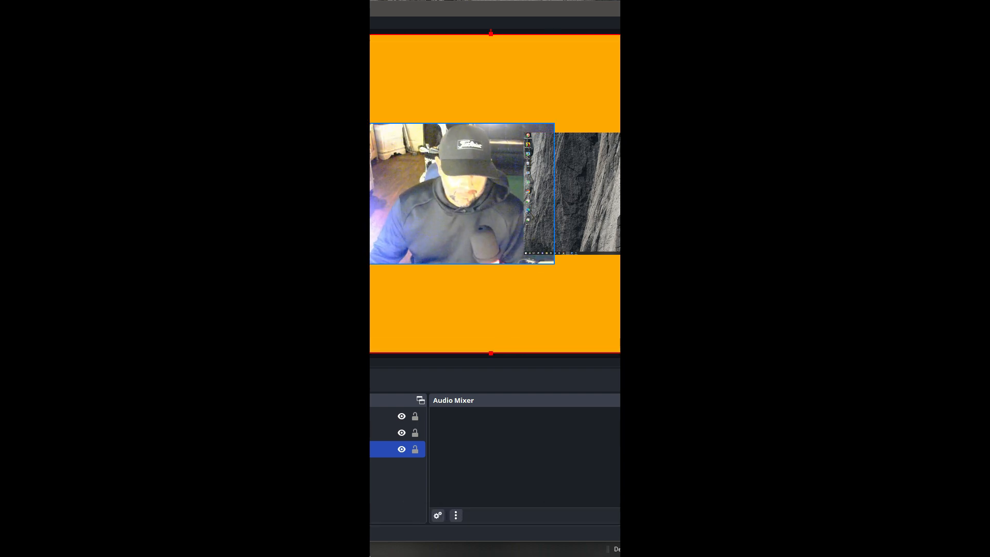
pyautogui.moveTo(438, 199); pyautogui.dragTo(353, 198)
# Lock the orange colour source so it cannot be selected or moved on the canvas.
pyautogui.click(593, 199)
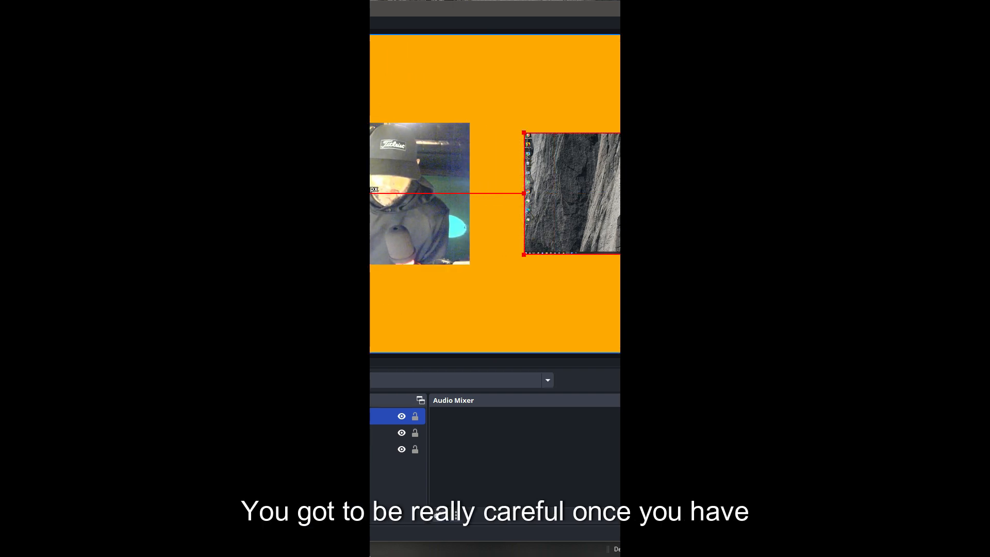
pyautogui.click(496, 289)
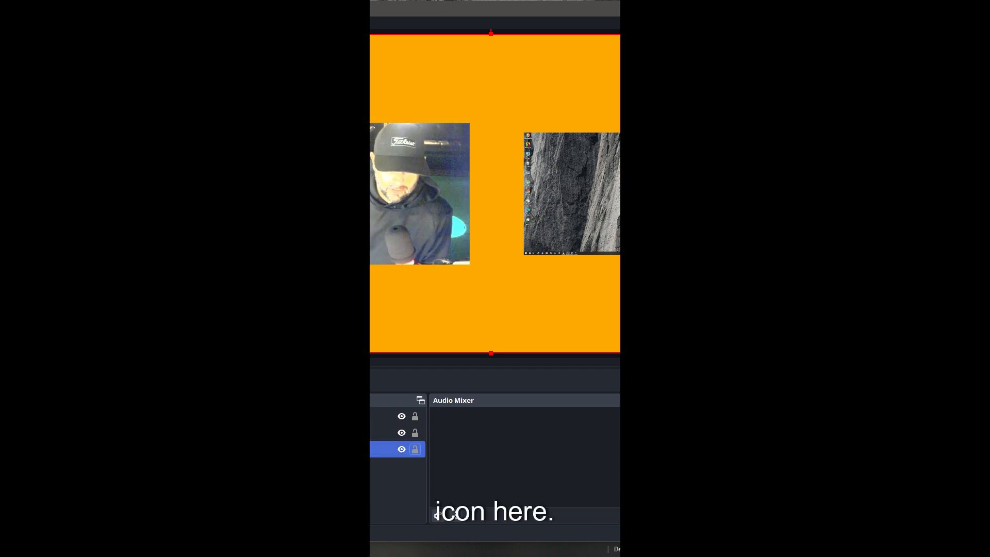
pyautogui.click(415, 449)
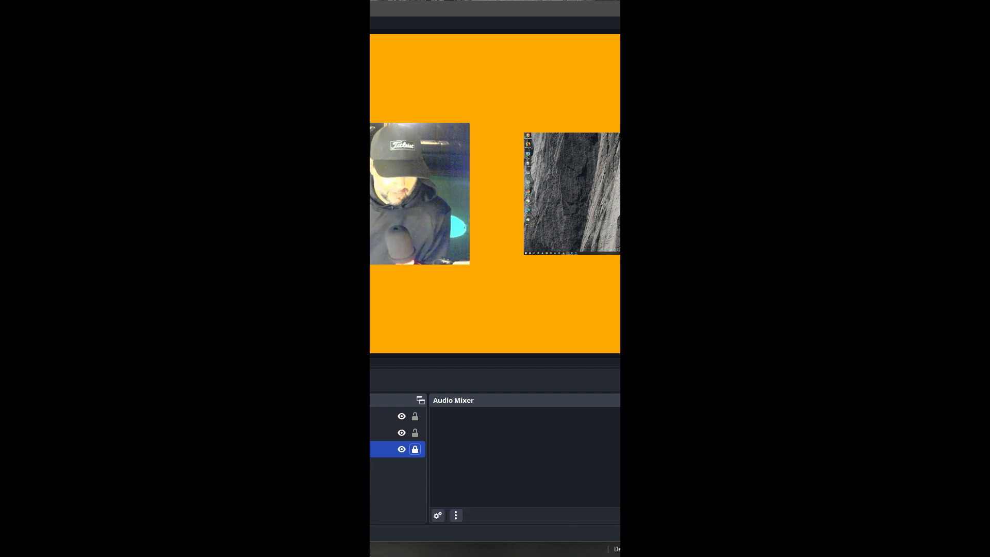
# Add a new Text (GDI+) source with the default name and enter the letter "l" as its text.
pyautogui.click(393, 485)
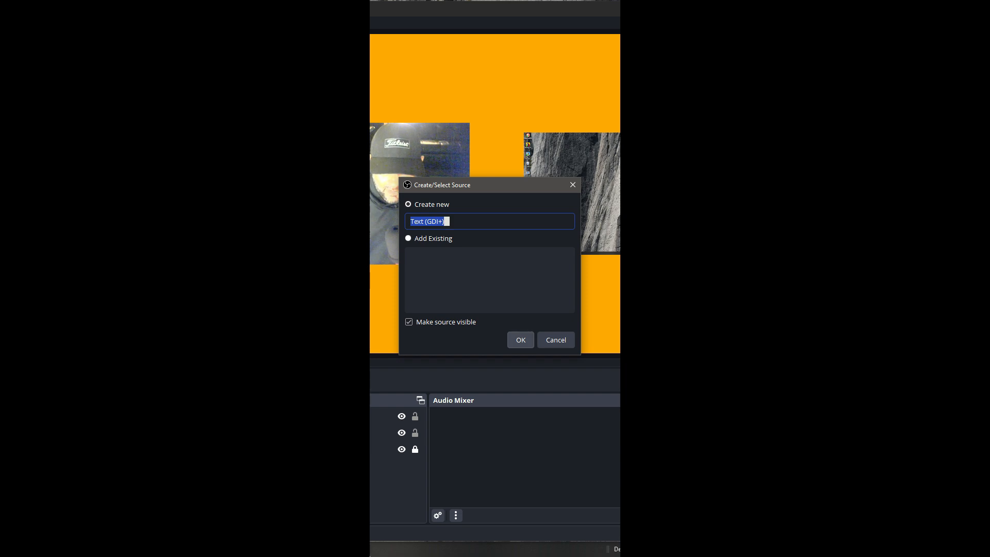
pyautogui.press('Return')
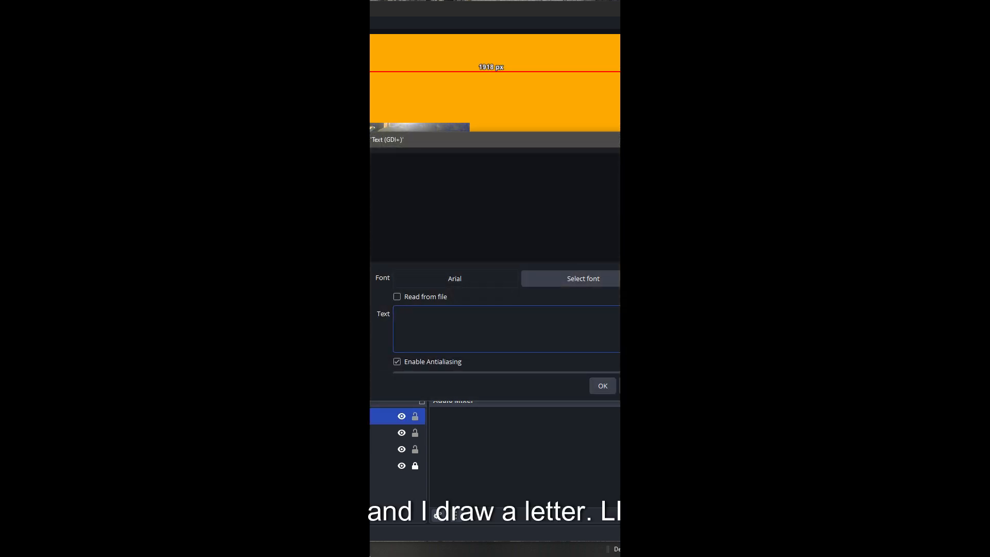
pyautogui.write('l')
# Set the text source's background color to #ebebeb and accept its properties.
pyautogui.scroll(-5, 504, 292)
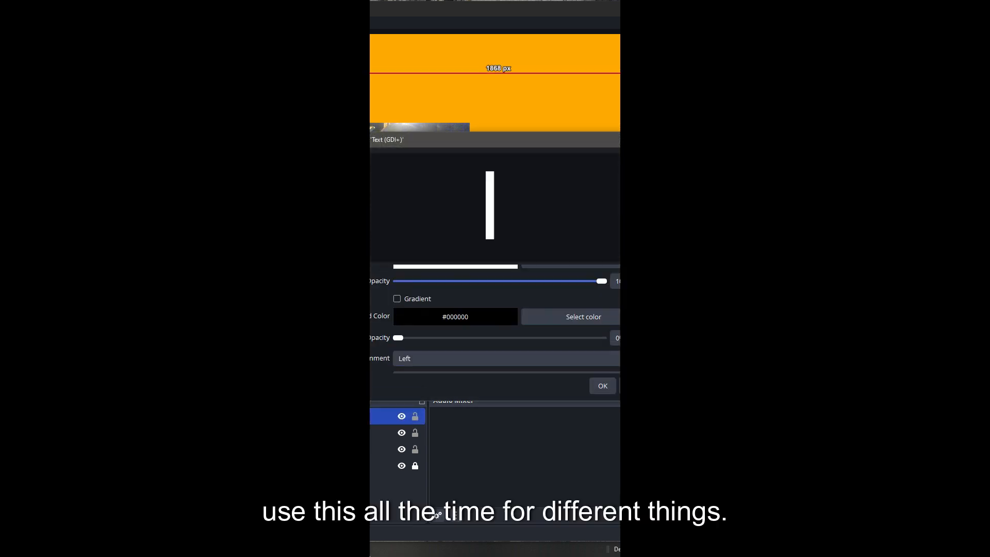
pyautogui.click(567, 316)
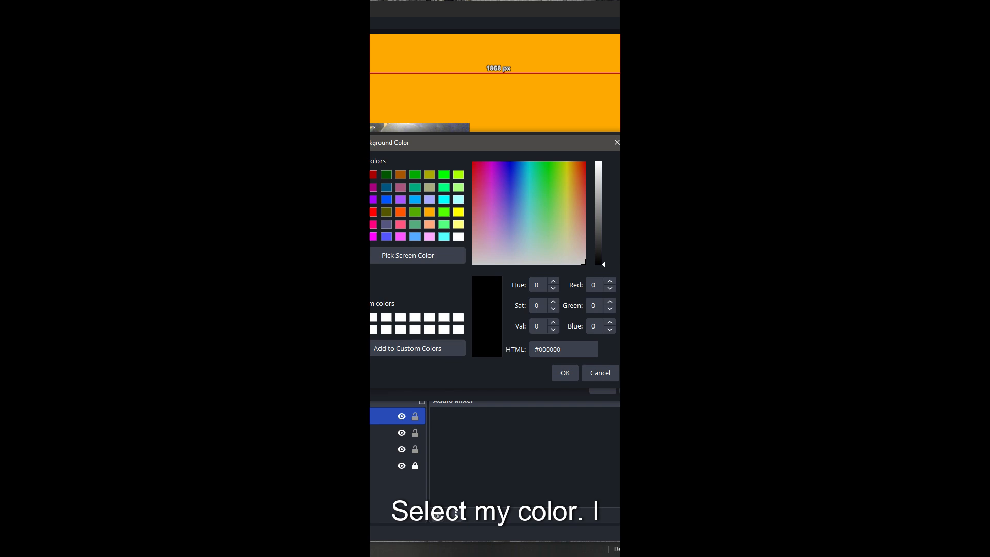
pyautogui.click(598, 169)
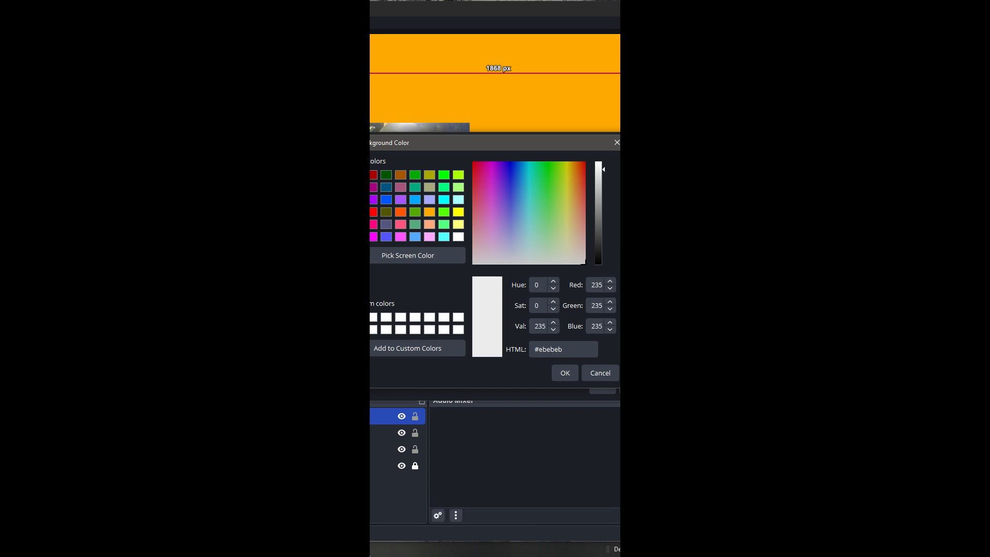
pyautogui.click(565, 373)
pyautogui.click(603, 386)
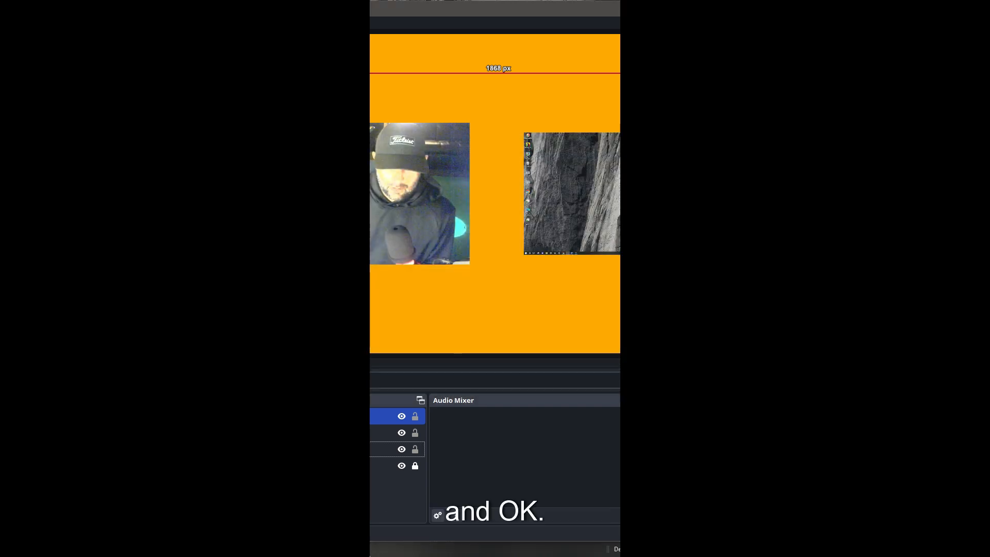
# Rotate the text source to horizontal from the canvas centre and enlarge it into a thick white bar spanning the canvas.
pyautogui.moveTo(215, 73); pyautogui.dragTo(490, 194)
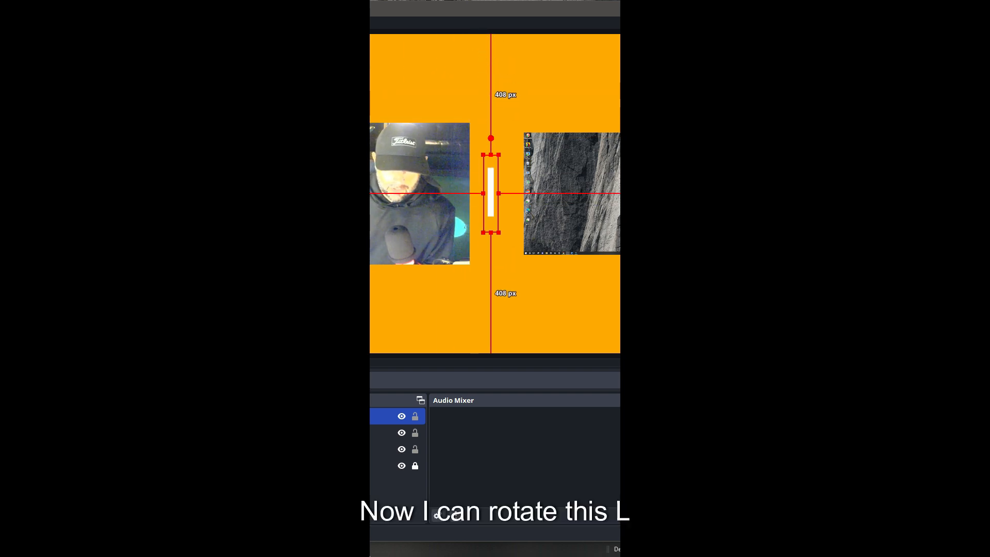
pyautogui.moveTo(491, 139); pyautogui.dragTo(350, 166)
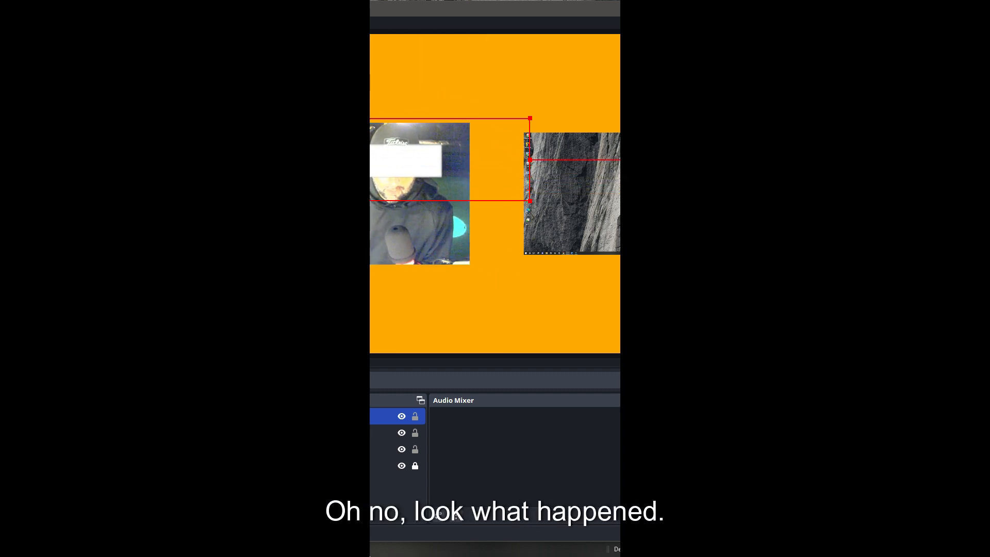
pyautogui.moveTo(530, 118); pyautogui.dragTo(865, 55)
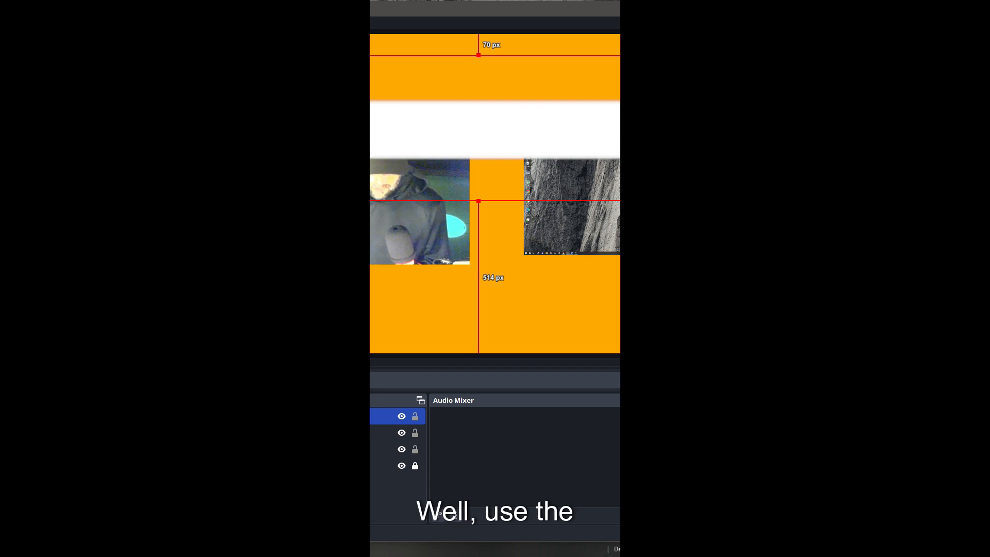
# Crop the white bar's upper and lower edges to a thin line and centre it 531 px from both canvas edges.
pyautogui.moveTo(479, 55); pyautogui.dragTo(478, 145)
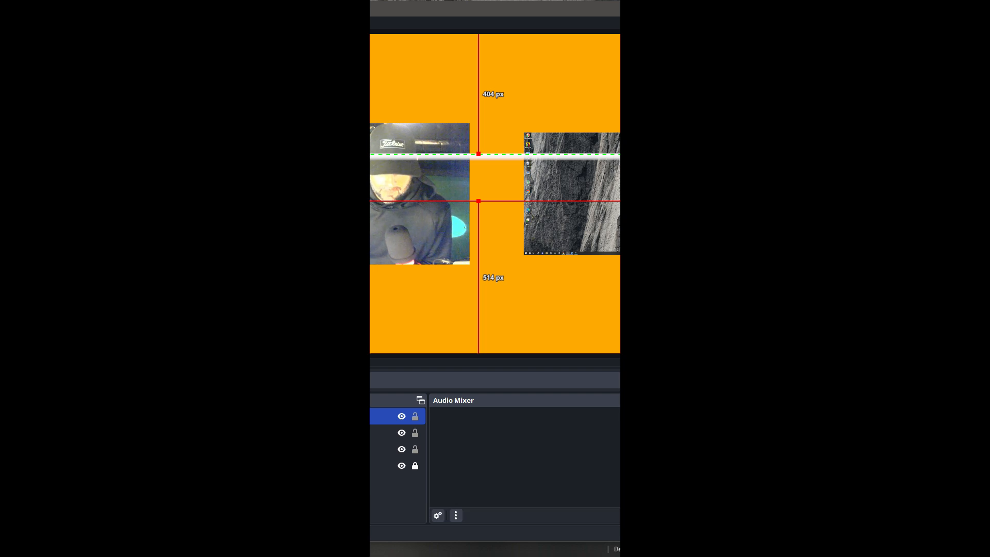
pyautogui.moveTo(479, 178); pyautogui.dragTo(491, 212)
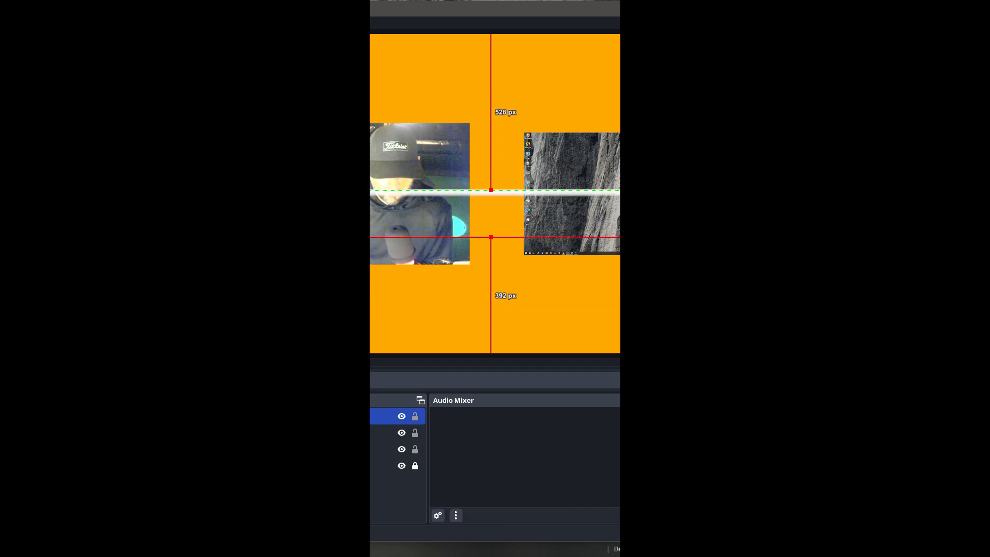
pyautogui.moveTo(783, 237); pyautogui.dragTo(394, 207)
pyautogui.moveTo(619, 221); pyautogui.dragTo(787, 232)
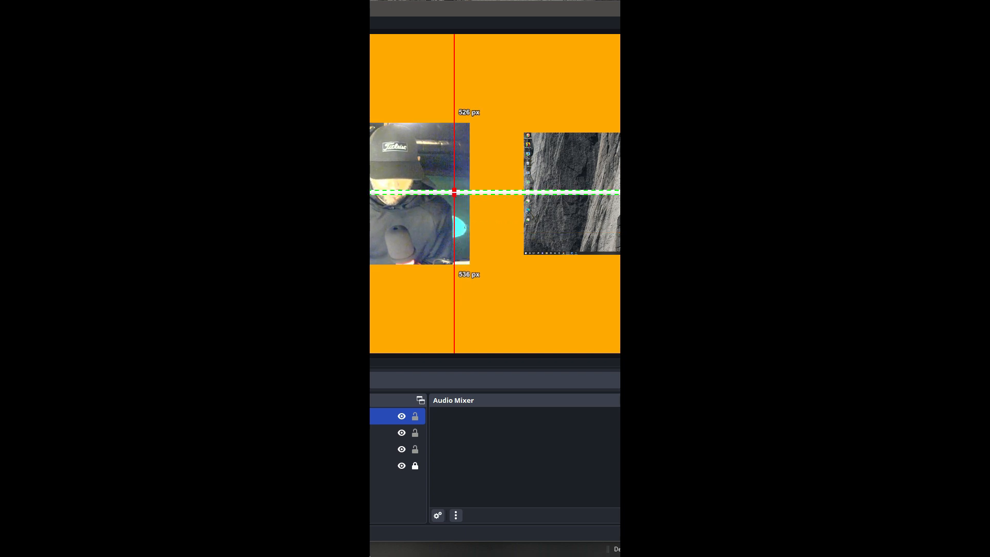
pyautogui.moveTo(455, 192); pyautogui.dragTo(491, 194)
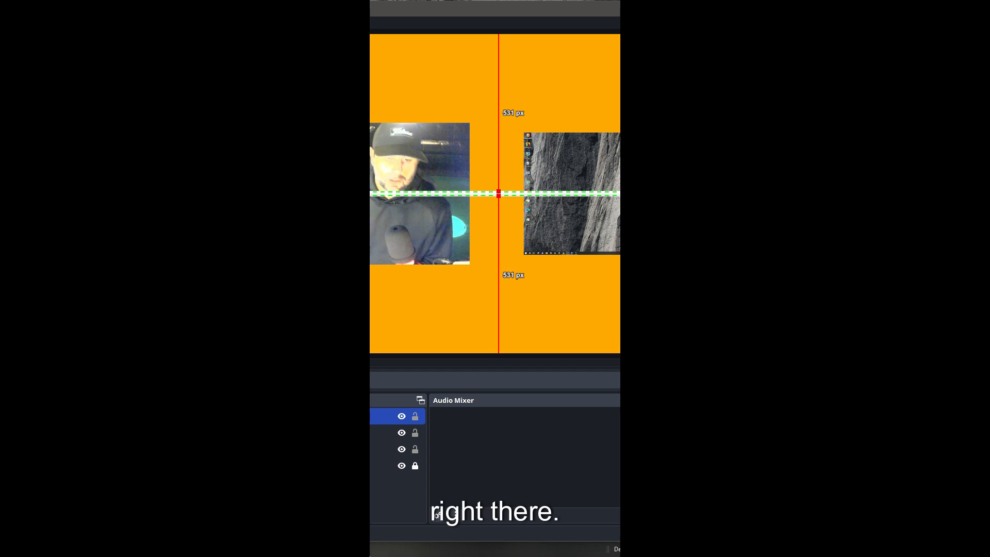
pyautogui.click(593, 304)
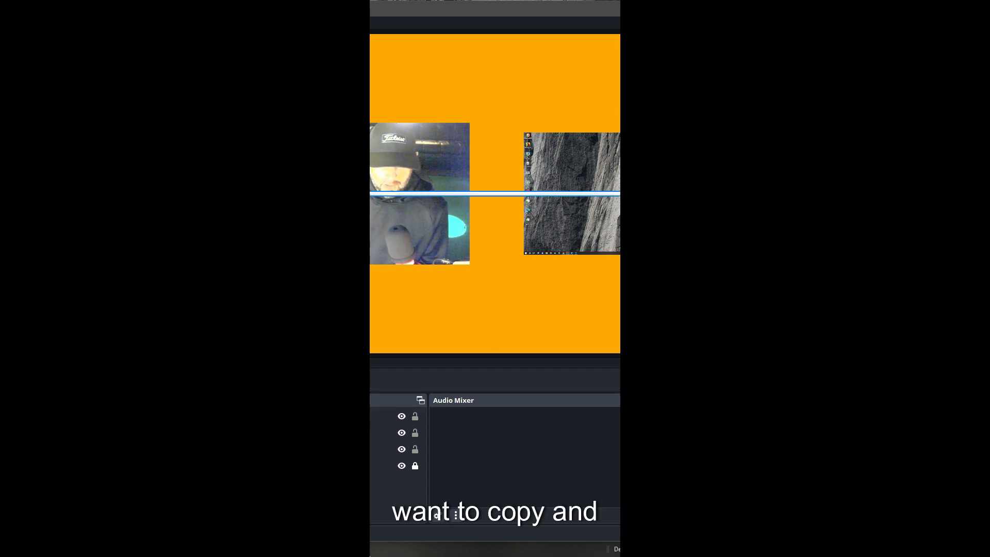
# Duplicate the horizontal white line and turn the copy into a vertical line through the canvas centre, forming four quadrants.
pyautogui.click(495, 194)
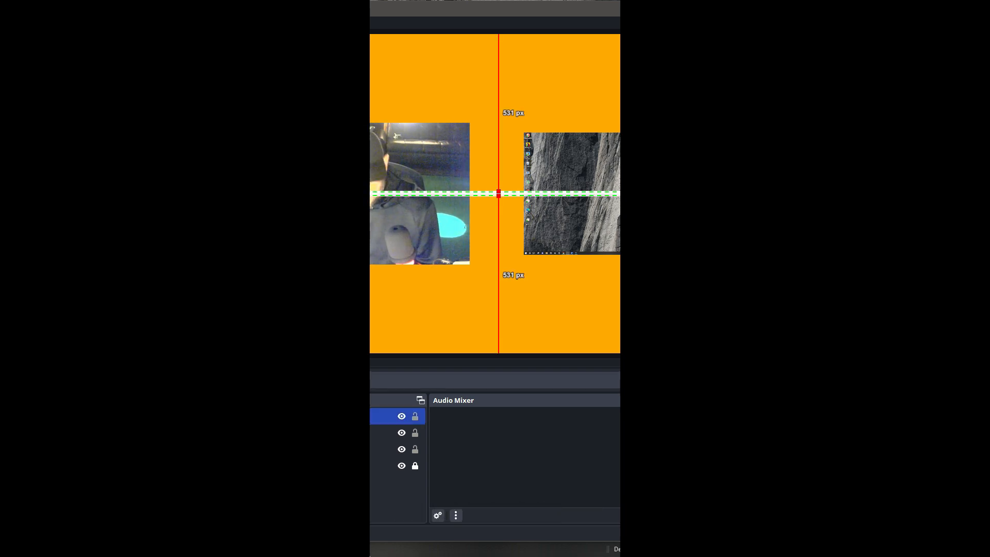
pyautogui.hotkey('ctrl', 'c')
pyautogui.hotkey('ctrl', 'v')
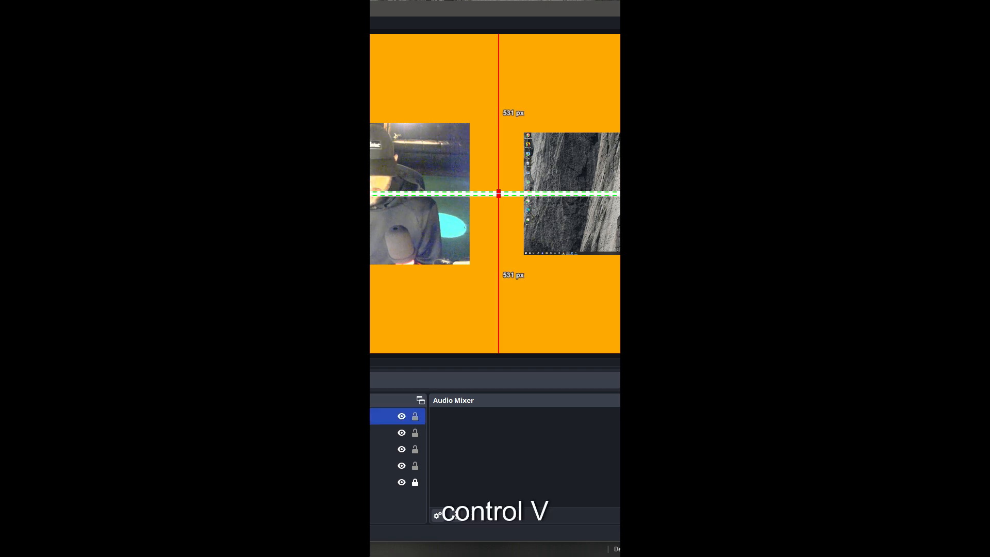
pyautogui.moveTo(499, 193)
pyautogui.mouseDown()
pyautogui.moveTo(505, 229)
pyautogui.moveTo(510, 216)
pyautogui.moveTo(519, 231)
pyautogui.moveTo(502, 228)
pyautogui.moveTo(491, 194)
pyautogui.mouseUp()
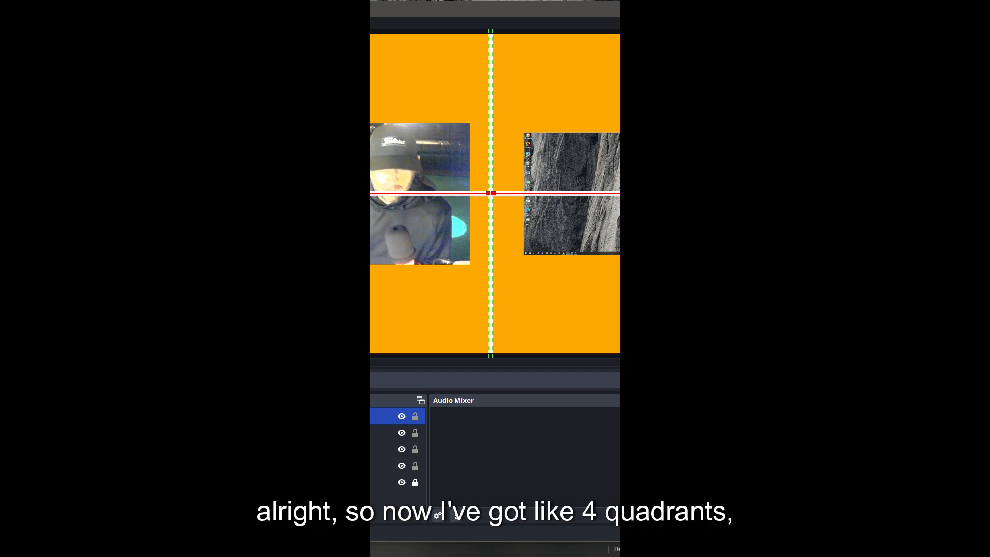
pyautogui.click(443, 299)
# Shift the webcam farther from the vertical line, and enlarge the display capture centred in the canvas's right half.
pyautogui.moveTo(413, 194); pyautogui.dragTo(351, 193)
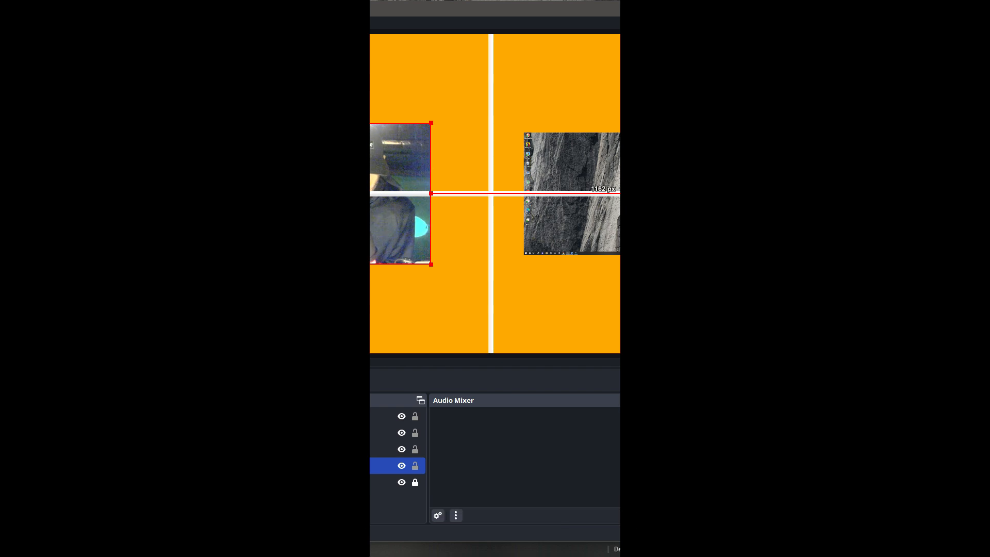
pyautogui.moveTo(599, 193); pyautogui.dragTo(609, 193)
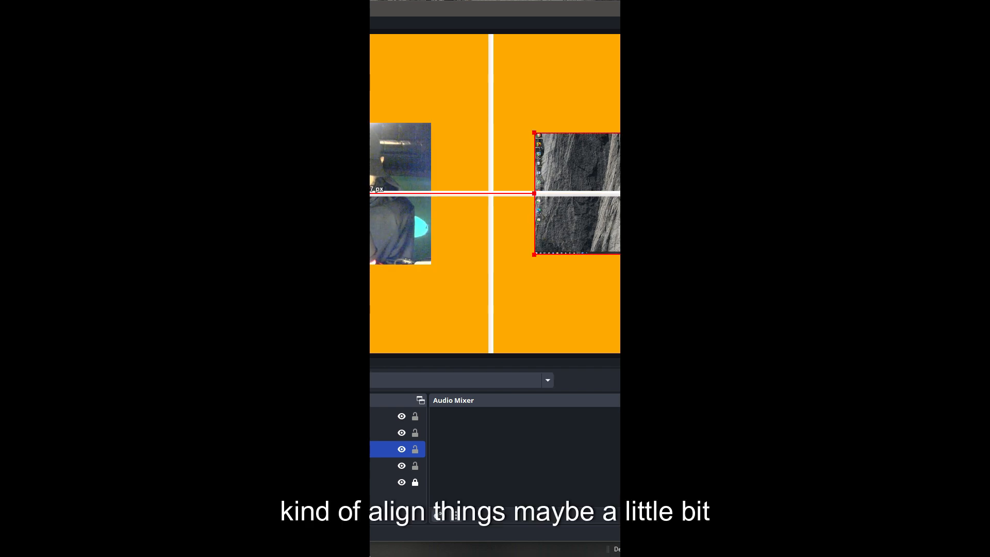
pyautogui.moveTo(535, 133); pyautogui.dragTo(498, 112)
pyautogui.moveTo(595, 183)
pyautogui.mouseDown()
pyautogui.moveTo(618, 203)
pyautogui.moveTo(606, 193)
pyautogui.mouseUp()
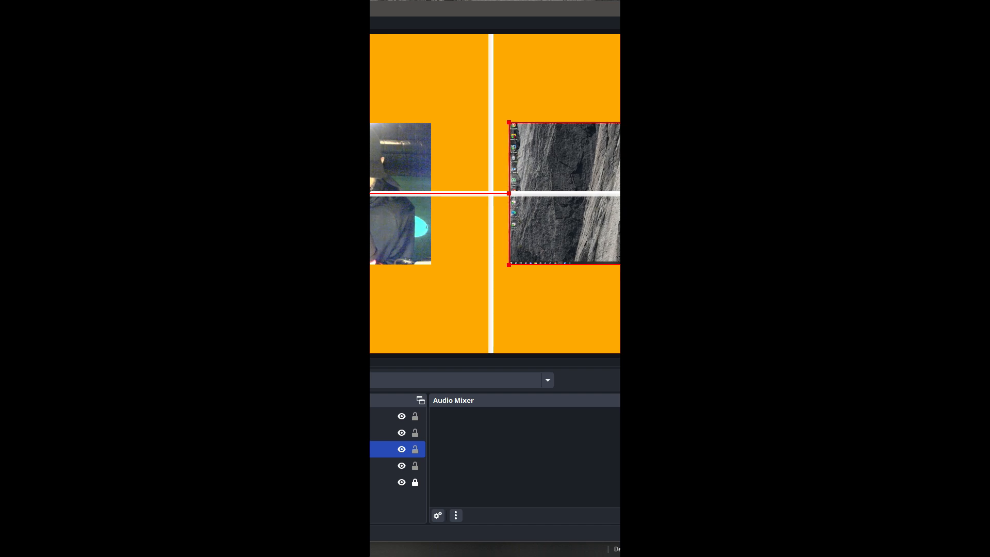
# Enlarge the webcam source and centre it in the left half of the canvas, aligned with the horizontal line.
pyautogui.click(381, 194)
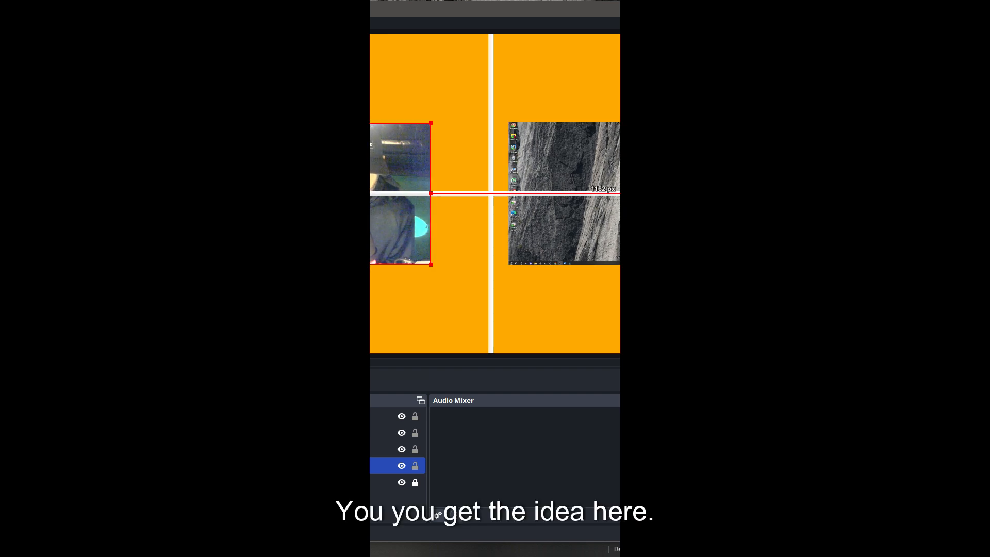
pyautogui.moveTo(243, 92); pyautogui.dragTo(240, 90)
pyautogui.moveTo(357, 177); pyautogui.dragTo(356, 194)
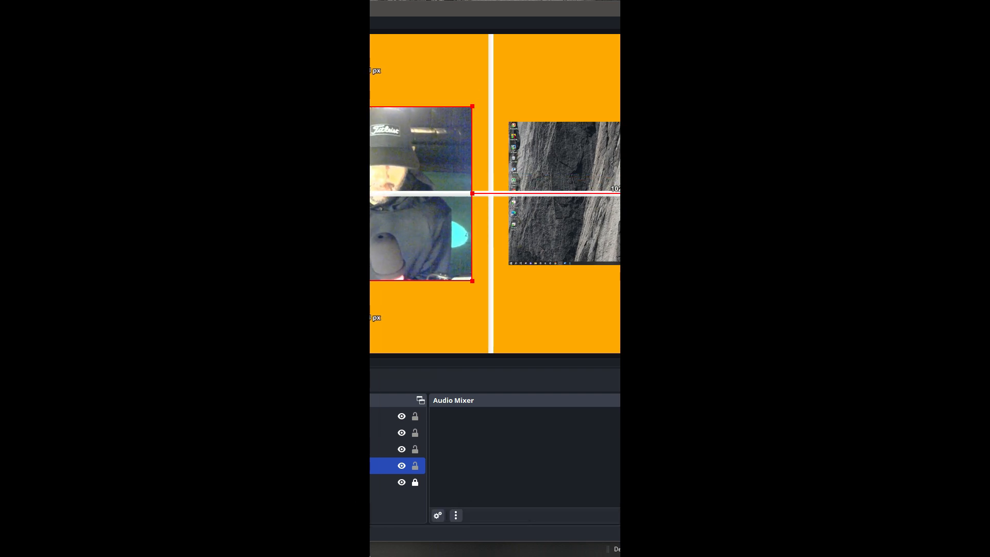
pyautogui.click(356, 319)
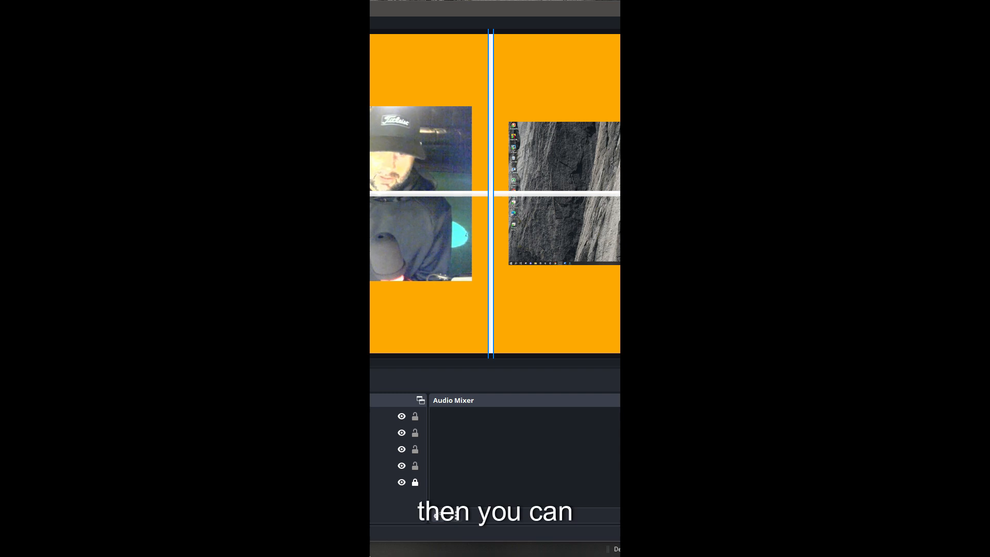
# Hide both Text (GDI+) guide lines and clear the selection.
pyautogui.click(491, 232)
pyautogui.keyDown('ctrl'); pyautogui.click(438, 194); pyautogui.keyUp('ctrl')
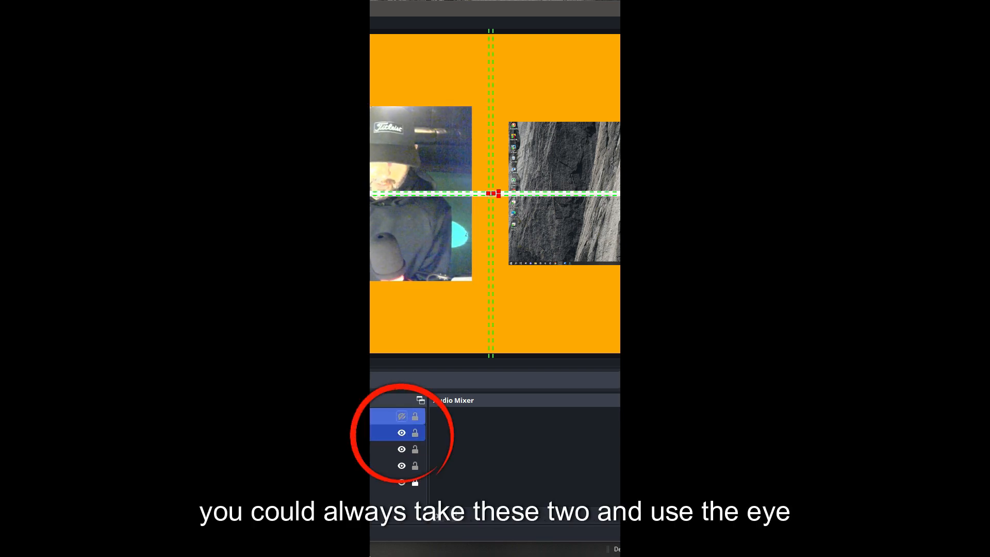
pyautogui.click(402, 432)
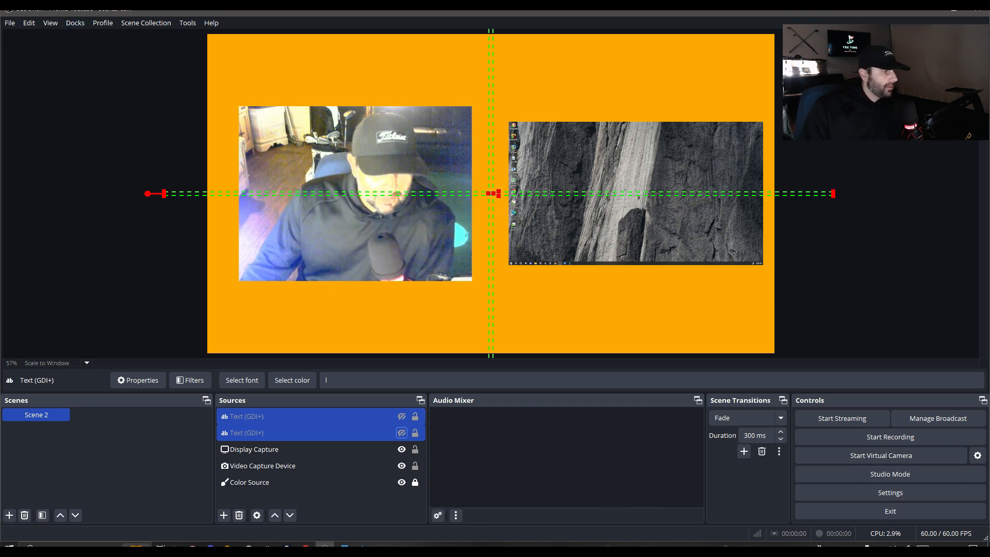
pyautogui.click(356, 498)
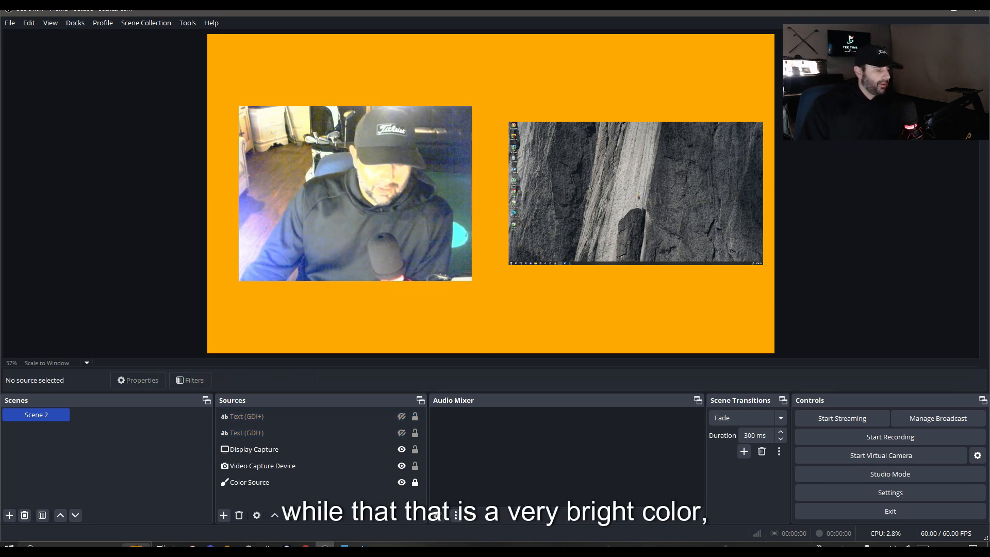
# Select the locked Color Source in the source order and unlock it for editing.
pyautogui.press('Down')
pyautogui.press('Down')
pyautogui.press('Down')
pyautogui.press('Down')
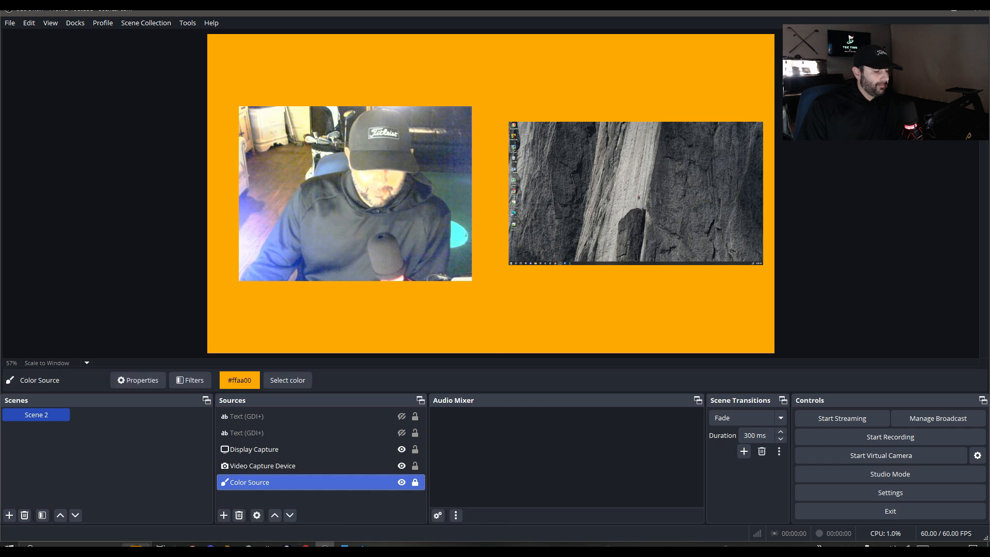
pyautogui.click(415, 483)
# Recolour the Color Source background to light blue #8ba0ff.
pyautogui.rightClick(361, 126)
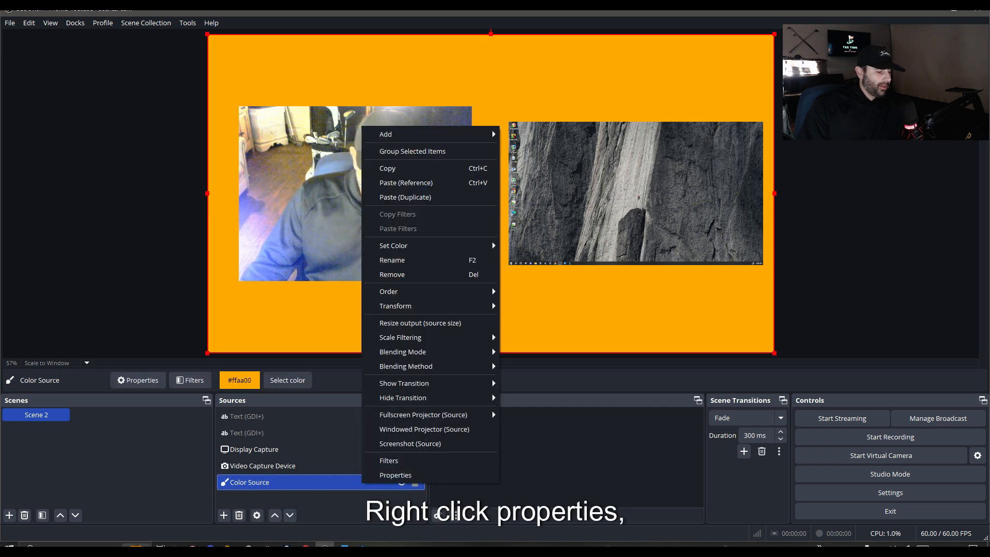
pyautogui.click(382, 475)
pyautogui.click(577, 278)
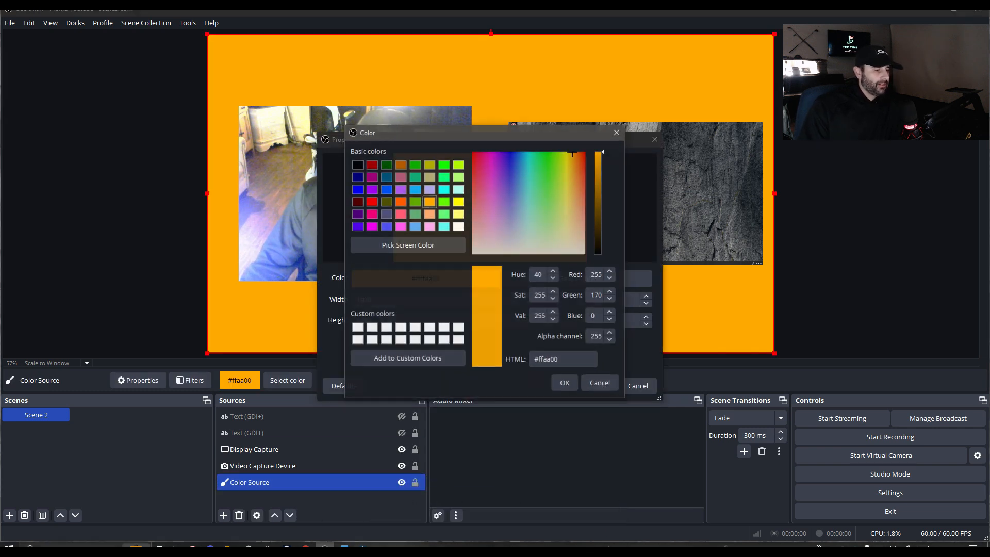
pyautogui.click(489, 184)
pyautogui.click(513, 207)
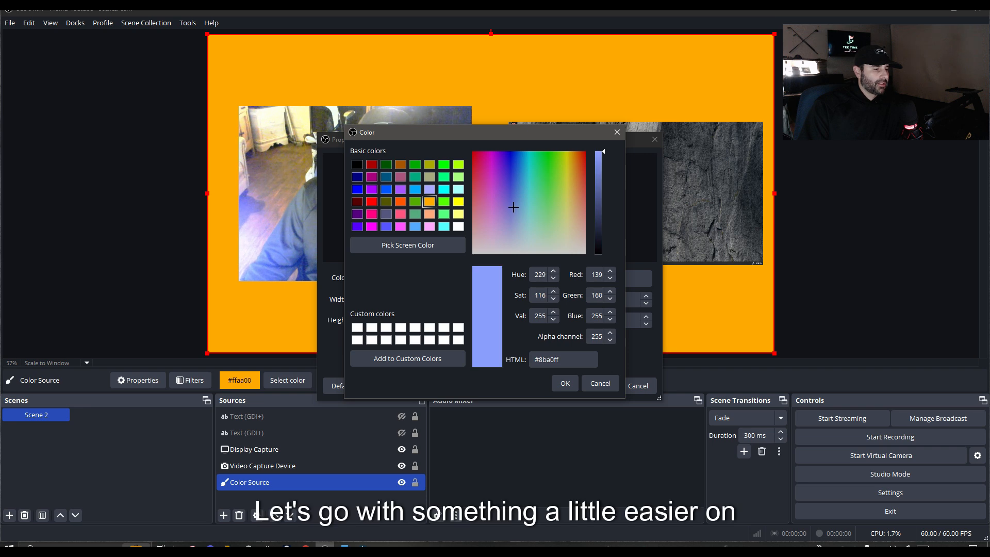
pyautogui.click(565, 383)
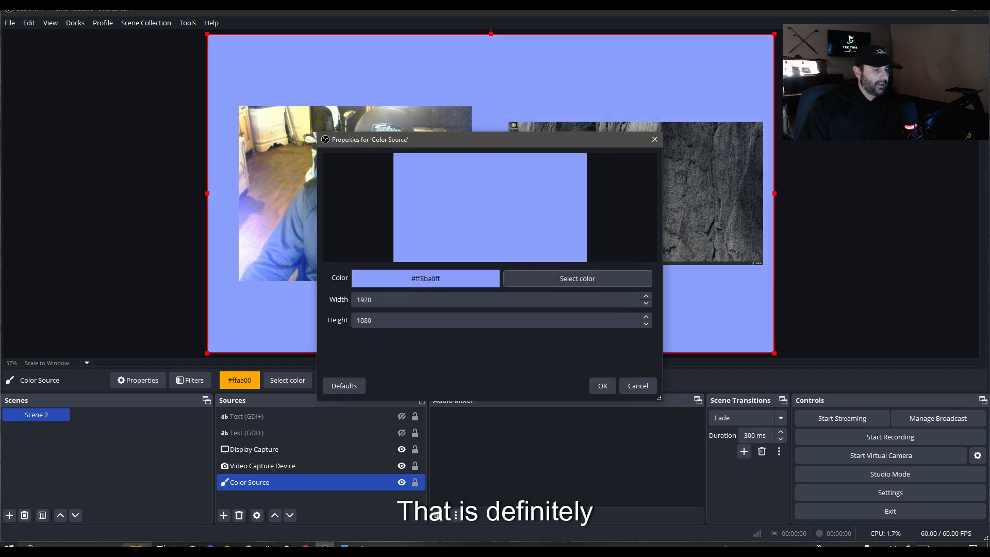
# Darken the background's blue to #151927 and apply the new colour to the Color Source.
pyautogui.click(593, 278)
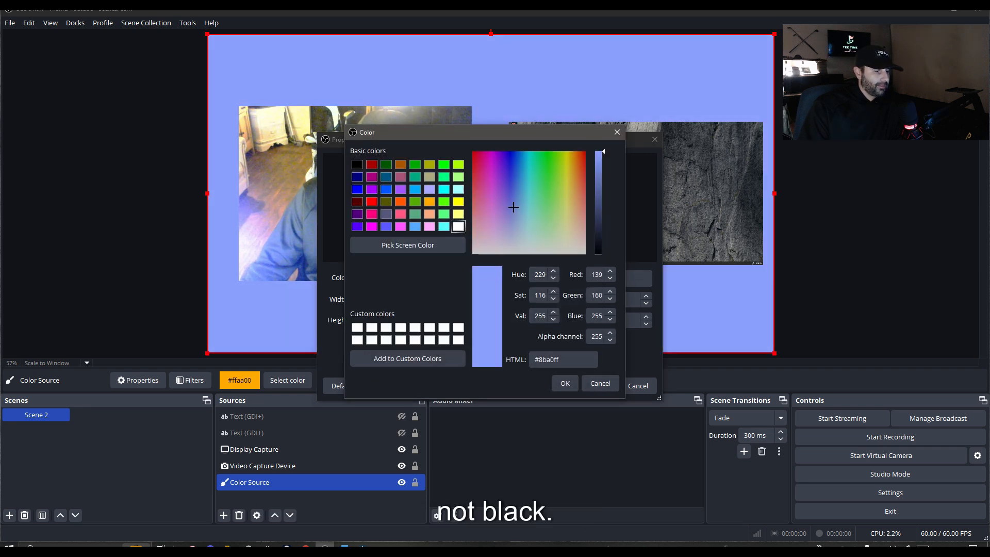
pyautogui.moveTo(599, 152); pyautogui.dragTo(600, 215)
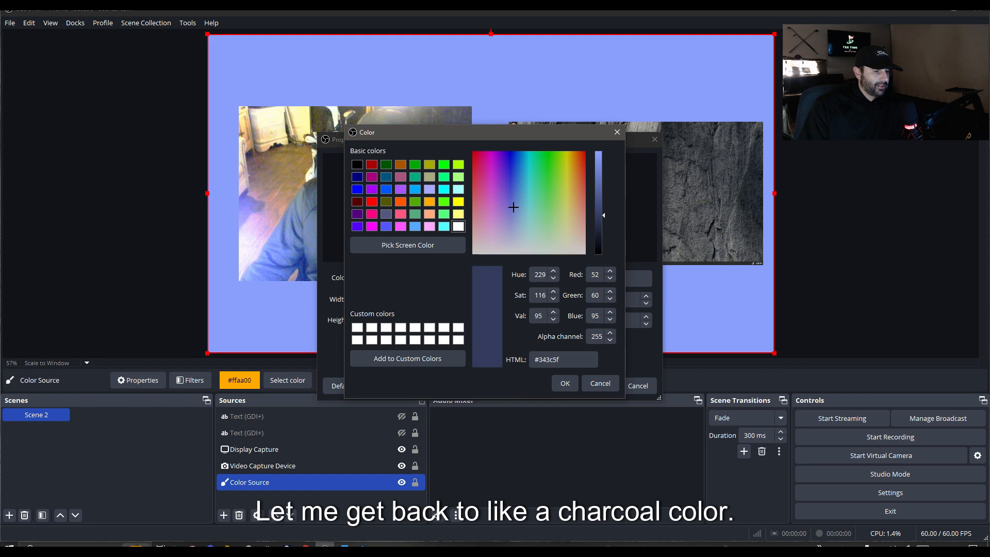
pyautogui.click(566, 383)
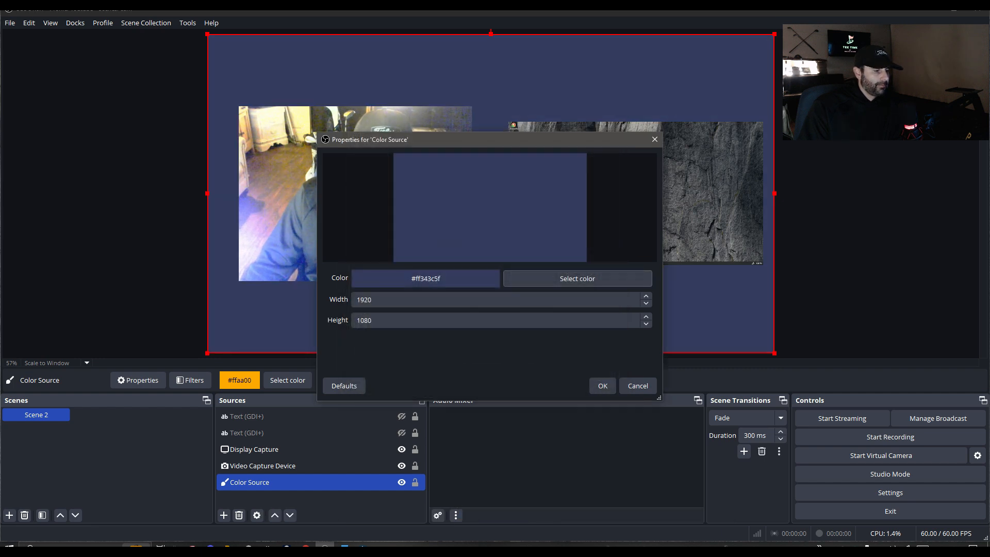
pyautogui.click(578, 279)
pyautogui.click(599, 237)
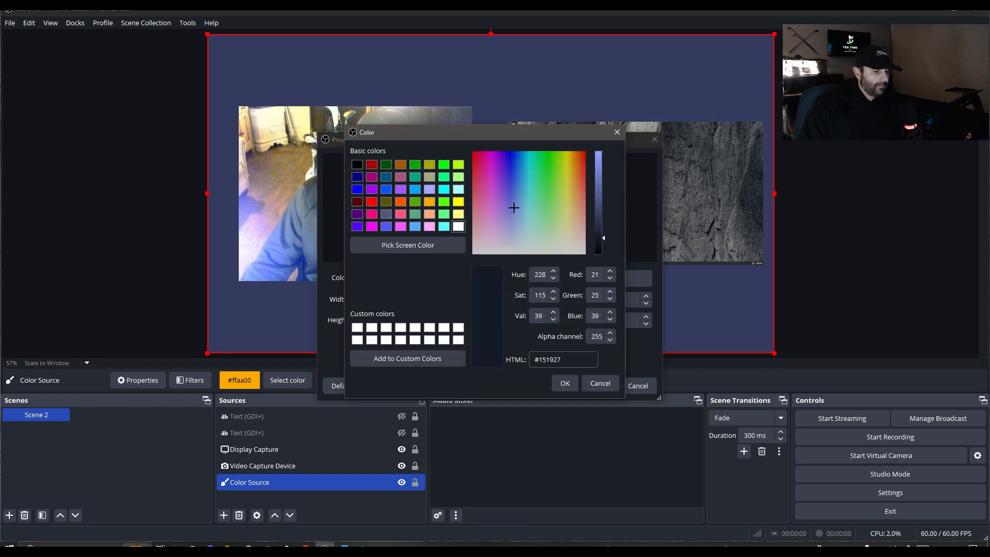
pyautogui.click(565, 383)
pyautogui.click(601, 386)
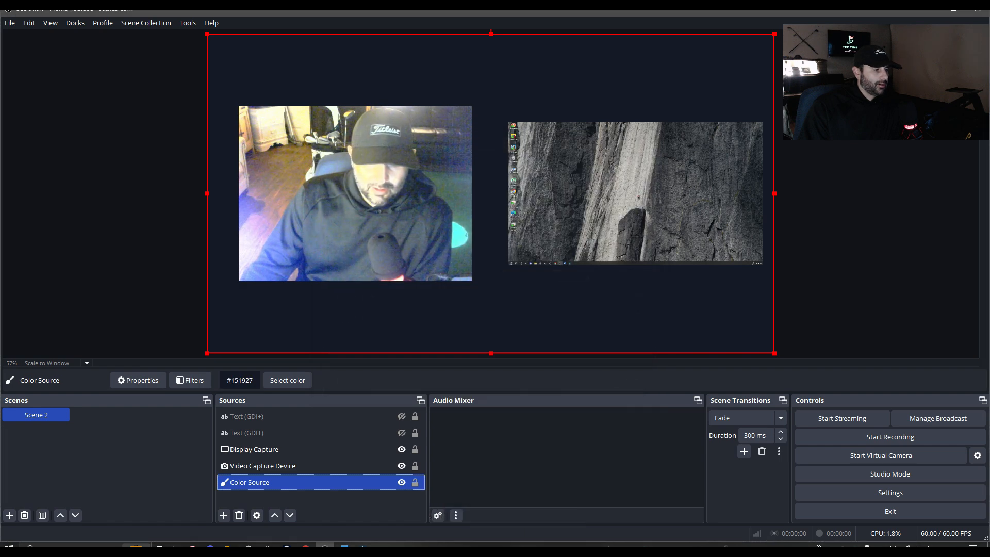
pyautogui.click(377, 201)
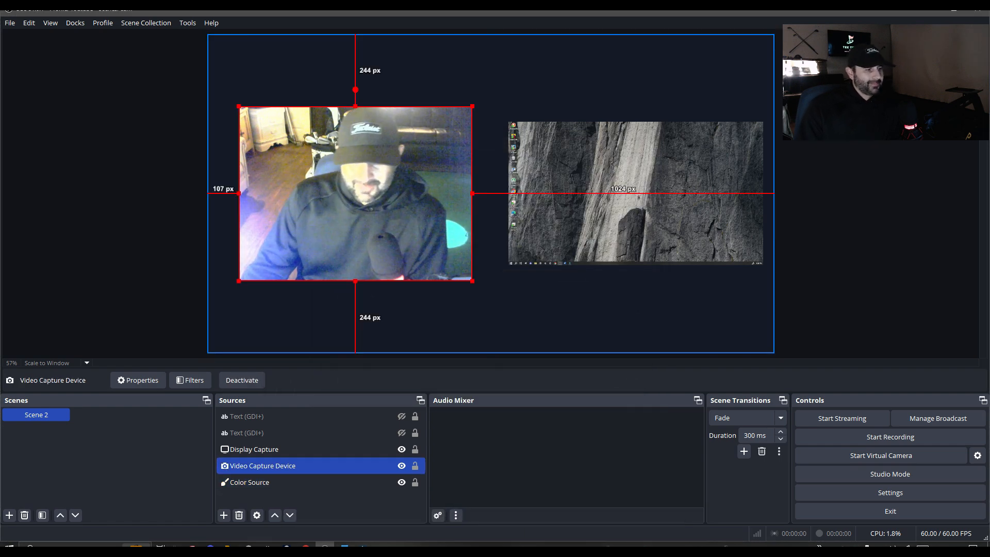
pyautogui.rightClick(387, 201)
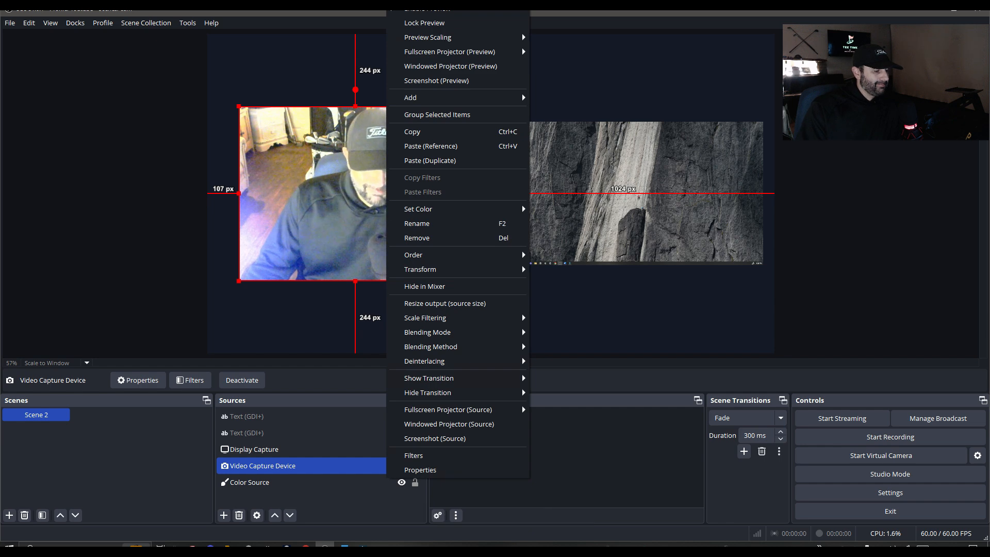
pyautogui.click(366, 201)
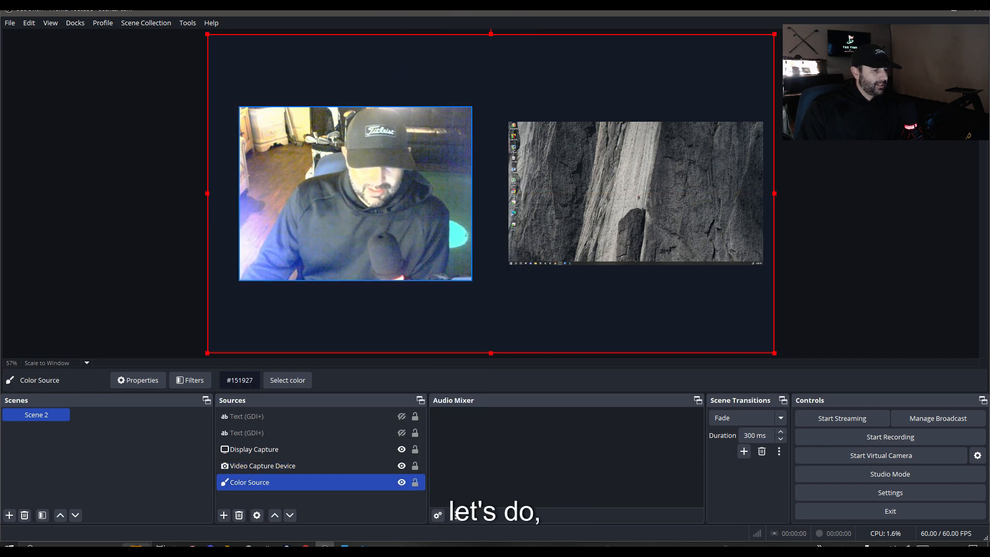
# Hide the webcam source and create a new Image source in the scene with the default name.
pyautogui.click(366, 201)
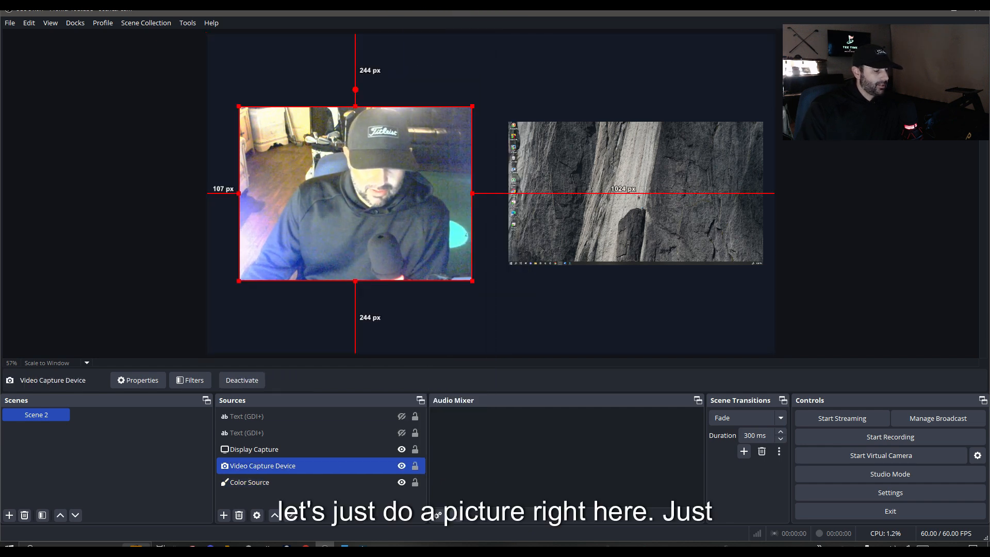
pyautogui.click(402, 465)
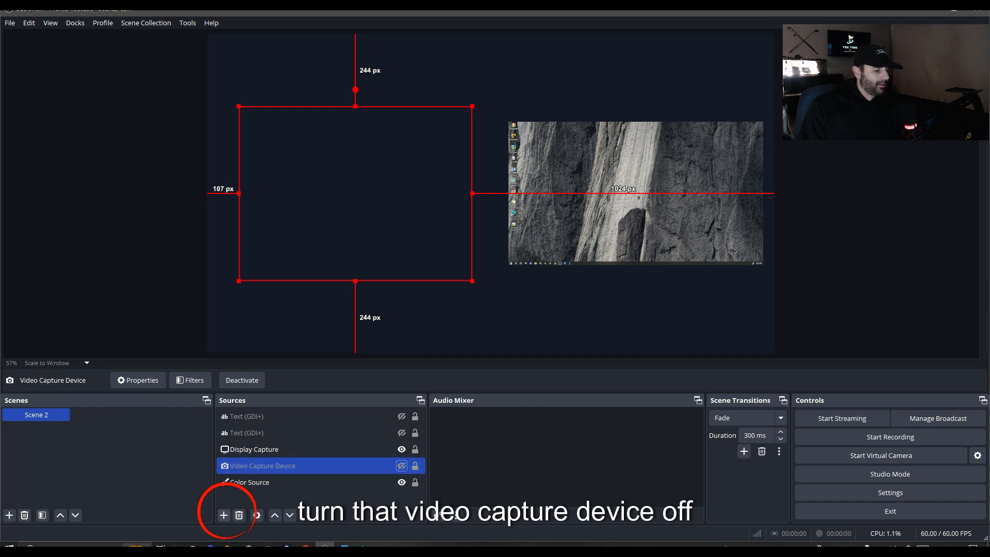
pyautogui.click(224, 514)
pyautogui.click(243, 372)
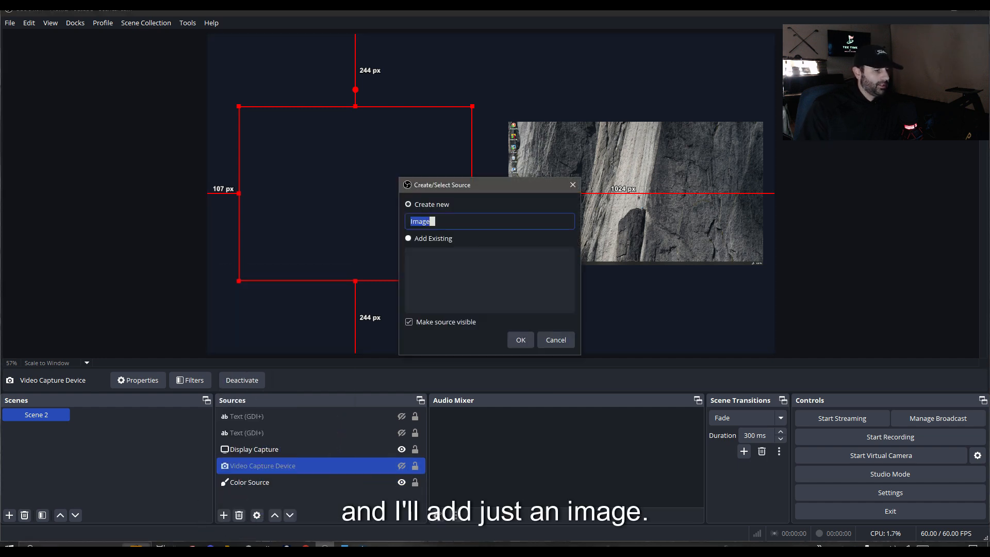
pyautogui.click(521, 340)
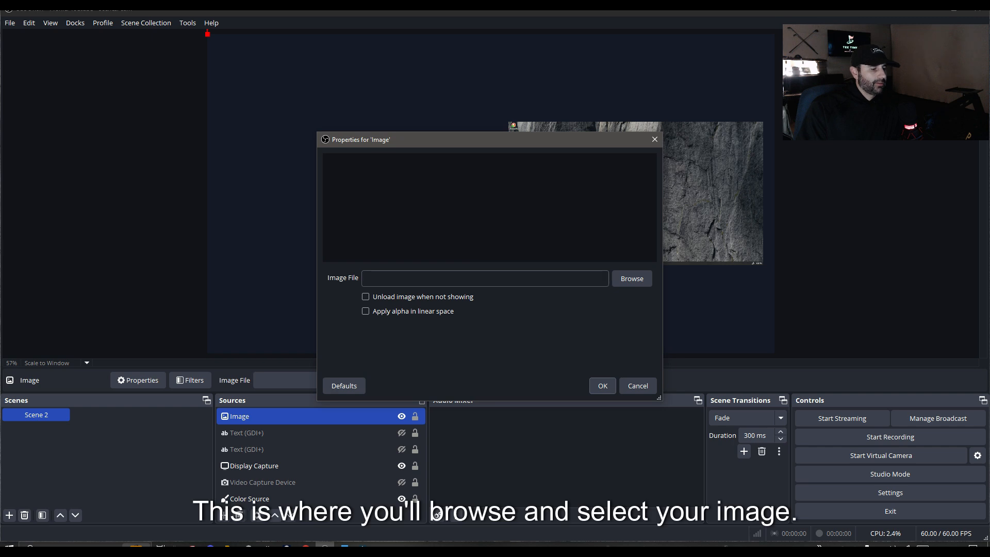
pyautogui.moveTo(564, 146); pyautogui.dragTo(561, 1)
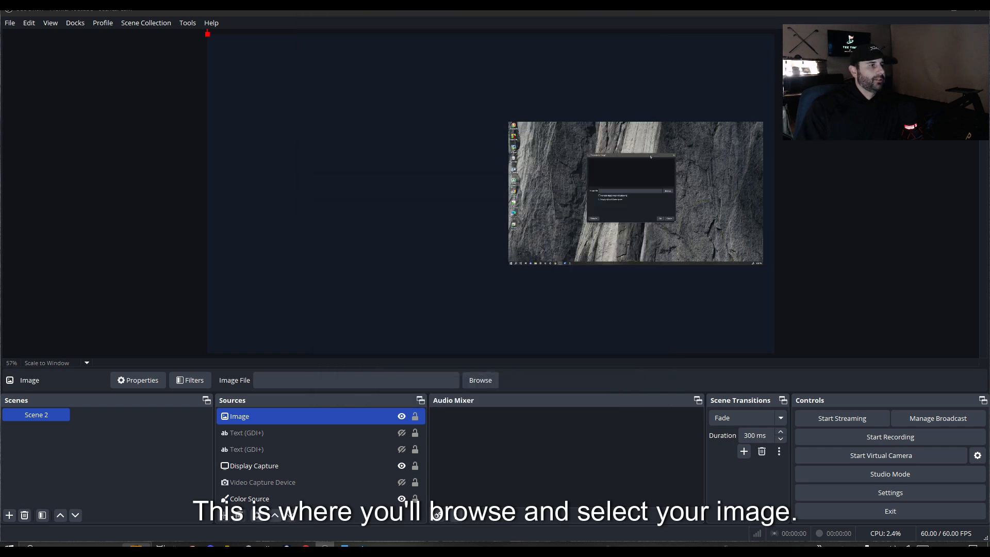
pyautogui.click(668, 191)
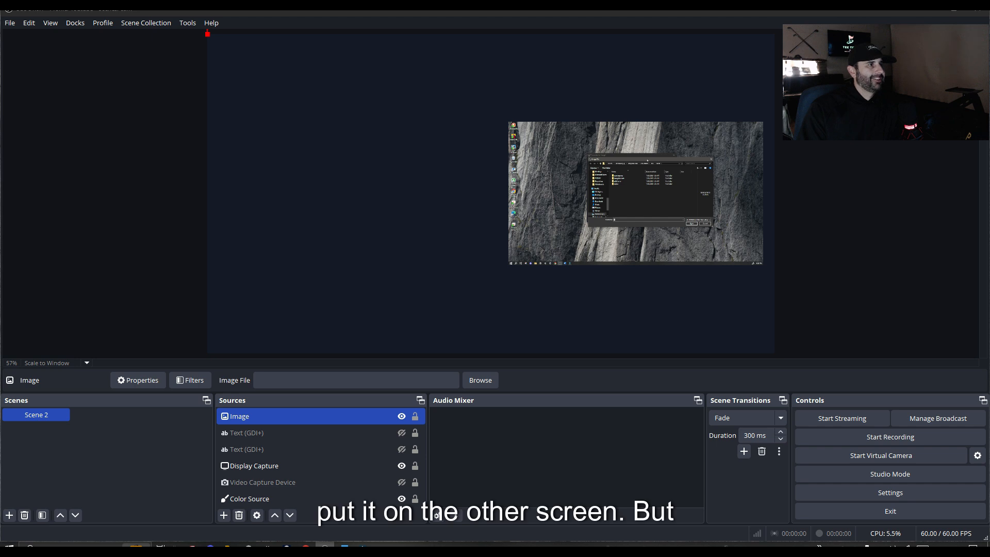
pyautogui.moveTo(648, 159); pyautogui.dragTo(633, 176)
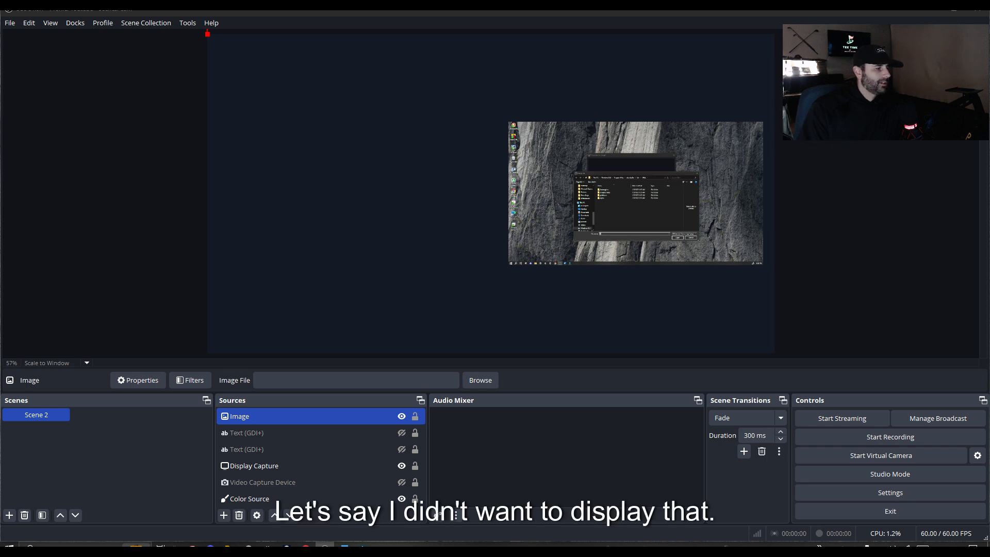
pyautogui.click(690, 237)
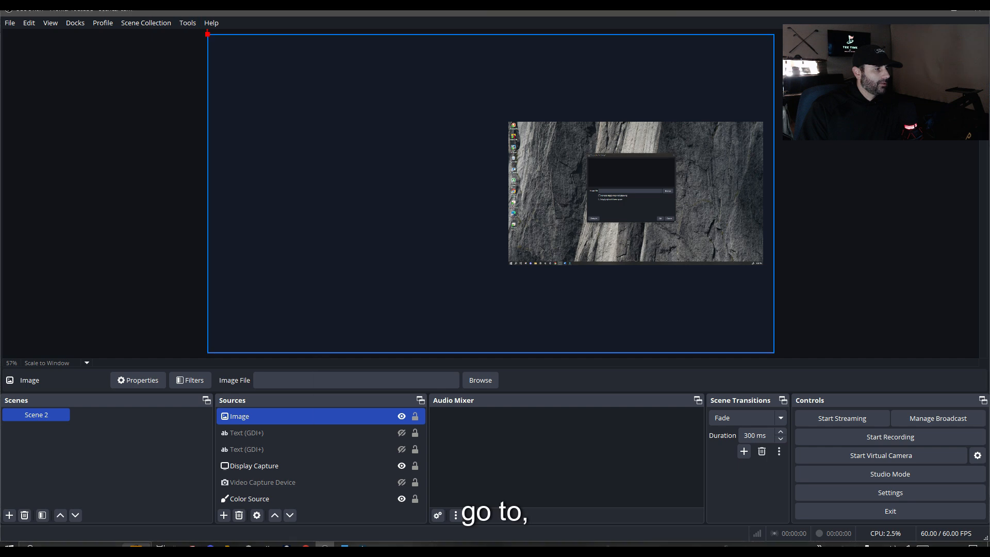
# Disable the scene preview so the file selection is not displayed.
pyautogui.rightClick(316, 109)
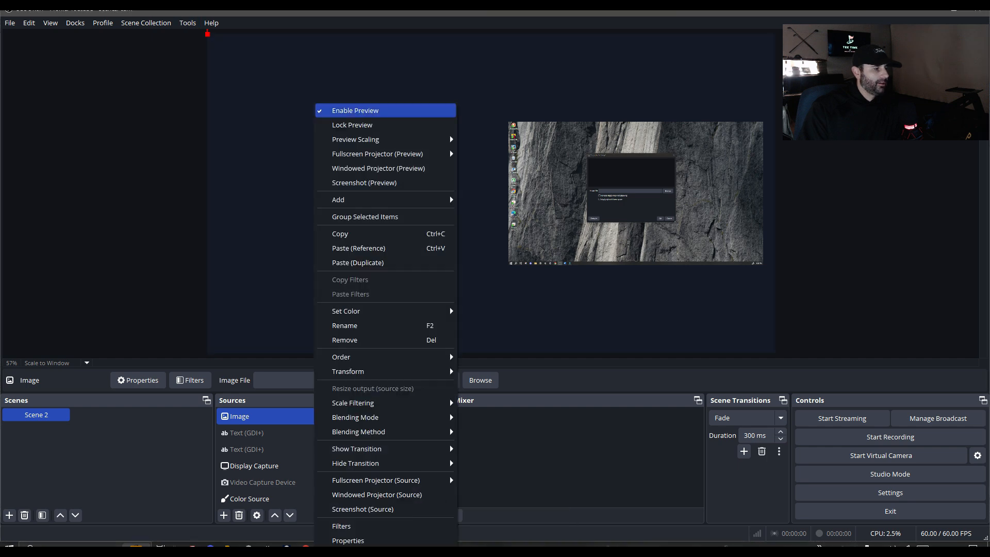
pyautogui.click(300, 115)
pyautogui.rightClick(431, 98)
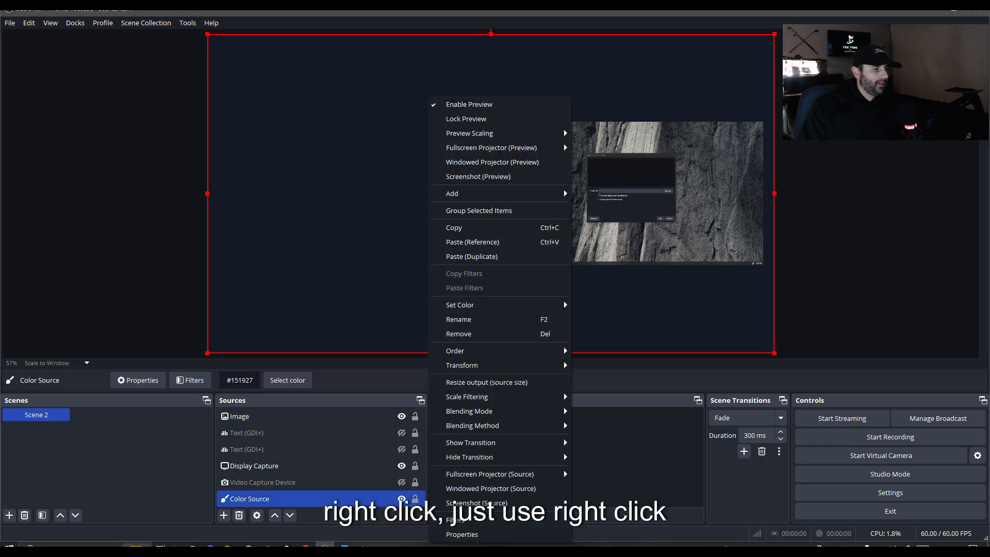
pyautogui.click(443, 104)
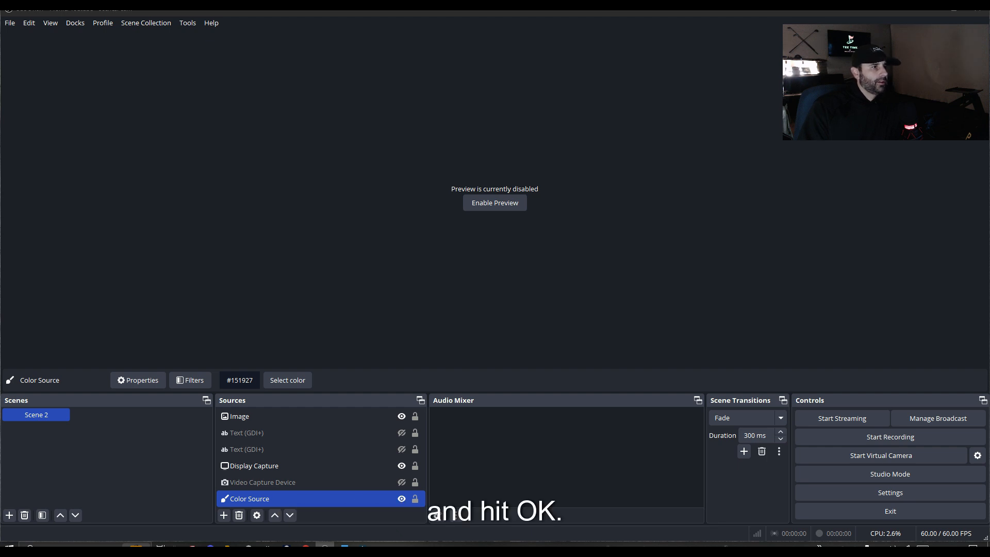
# Re-enable the scene preview and move the logo image into the canvas's left half, centred vertically.
pyautogui.rightClick(359, 131)
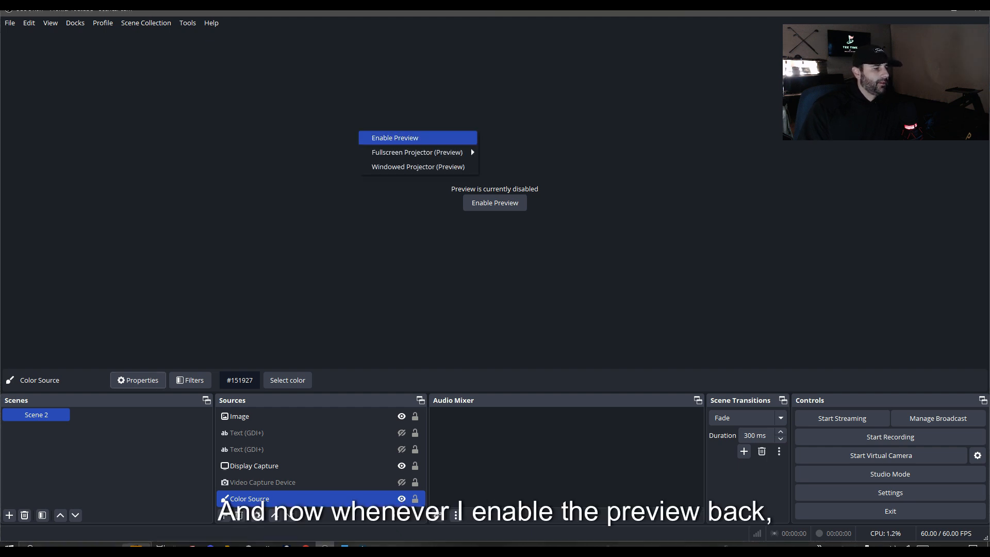
pyautogui.click(392, 137)
pyautogui.moveTo(250, 77); pyautogui.dragTo(348, 194)
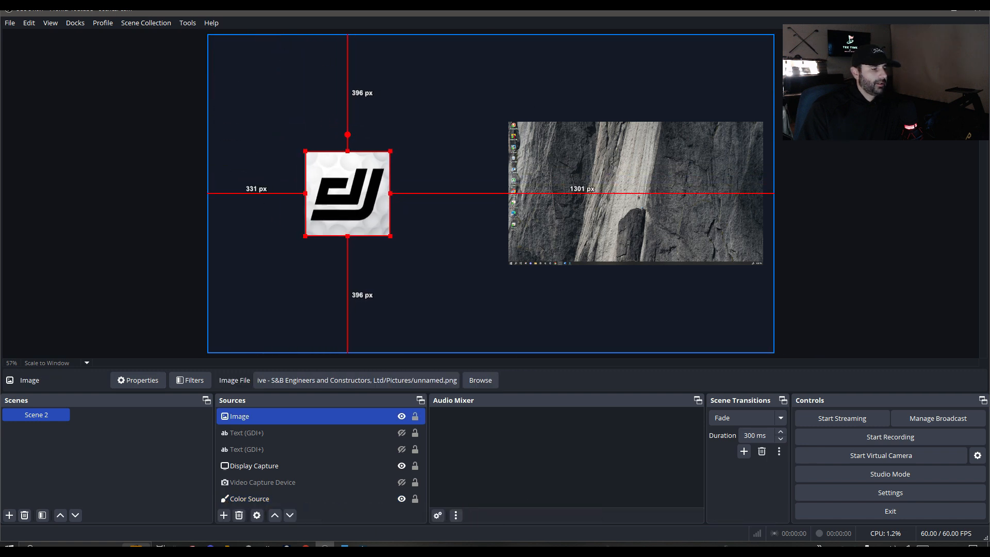
# Show both Text (GDI+) guide lines and shift the logo image to about 366 px from the canvas's left edge.
pyautogui.click(401, 432)
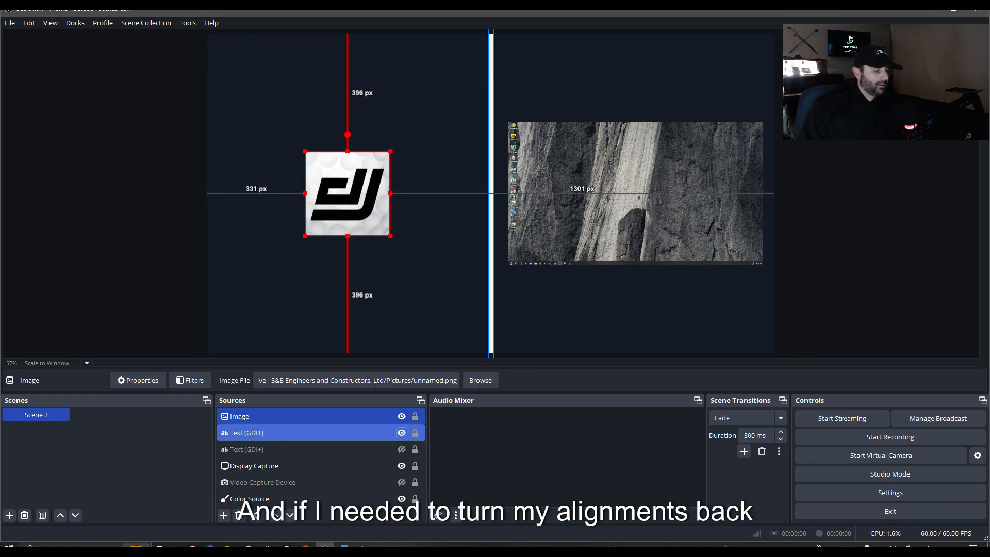
pyautogui.click(401, 450)
pyautogui.moveTo(348, 193)
pyautogui.mouseDown()
pyautogui.moveTo(356, 194)
pyautogui.moveTo(333, 194)
pyautogui.moveTo(358, 194)
pyautogui.mouseUp()
pyautogui.rightClick(359, 194)
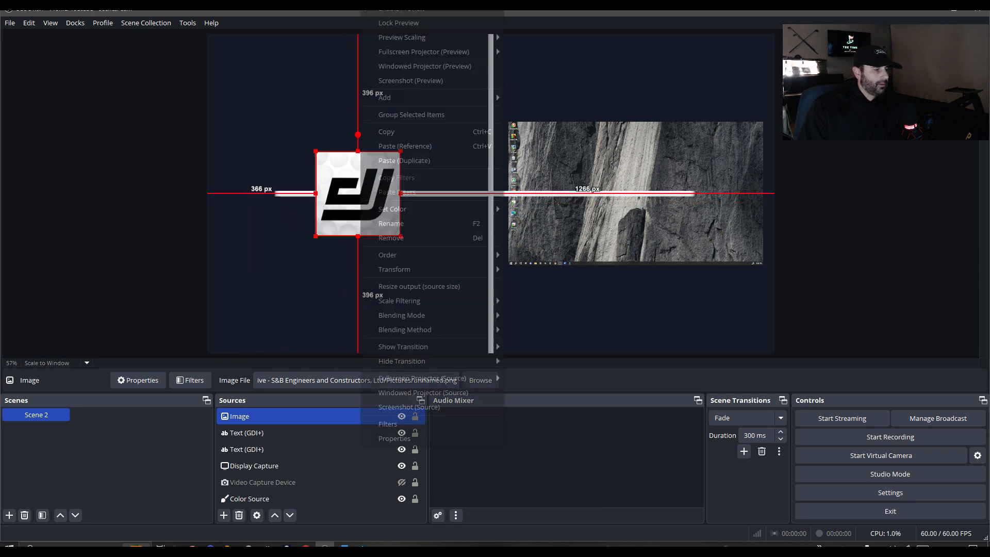
pyautogui.click(356, 194)
pyautogui.click(356, 194)
pyautogui.click(356, 194)
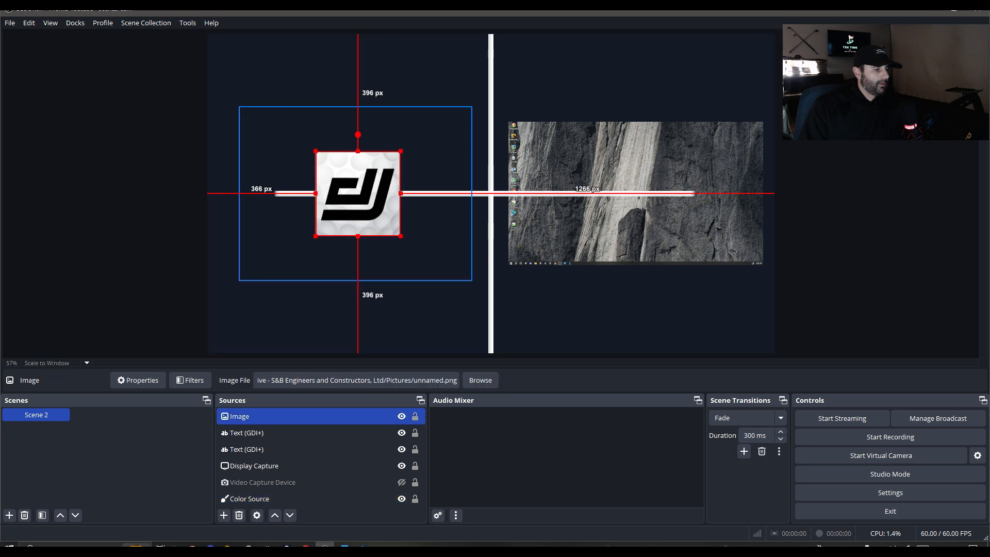
pyautogui.click(167, 201)
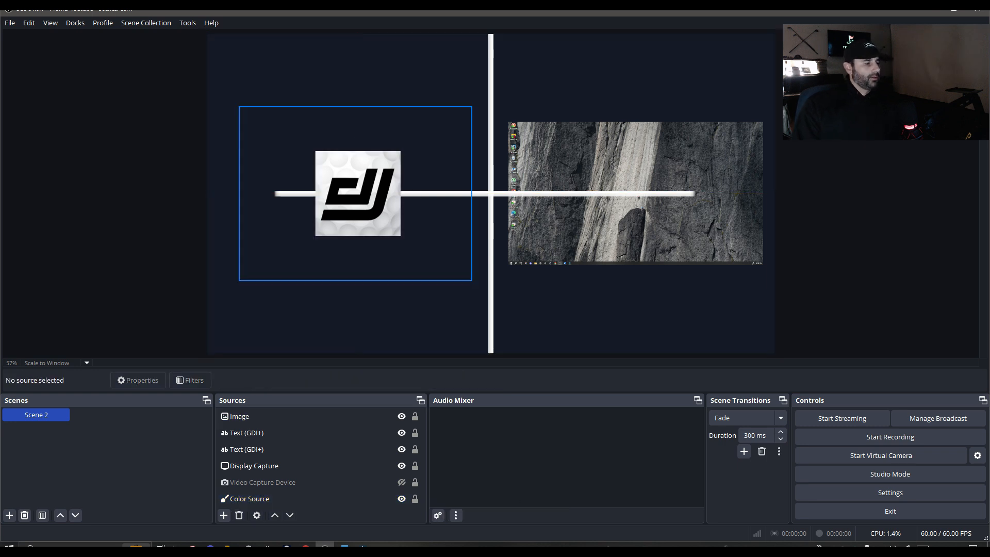
# Crop the logo image inward from its upper-right and lower-left corners, trimming the background around the logo.
pyautogui.click(357, 194)
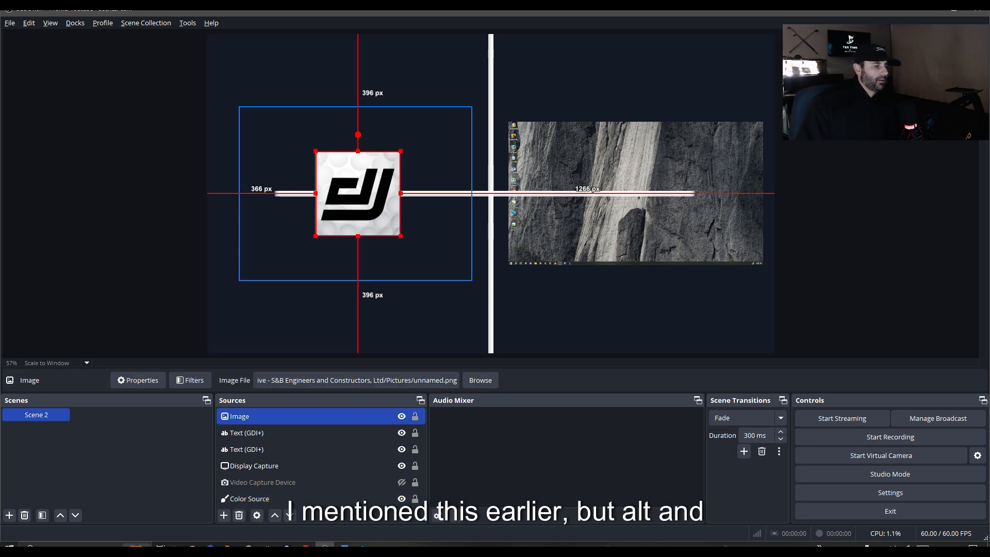
pyautogui.moveTo(401, 151)
pyautogui.mouseDown()
pyautogui.moveTo(387, 170)
pyautogui.moveTo(396, 167)
pyautogui.mouseUp()
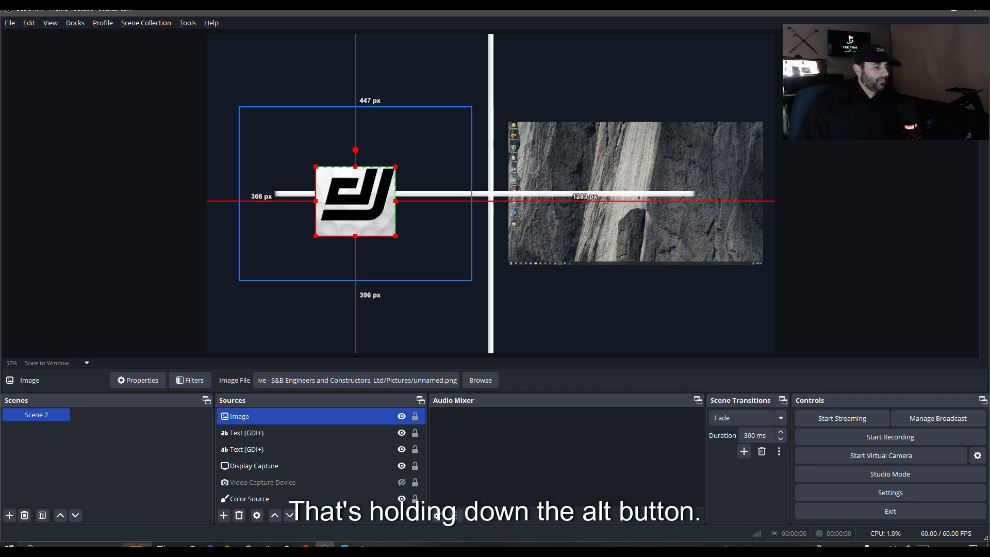
pyautogui.moveTo(316, 236); pyautogui.dragTo(319, 225)
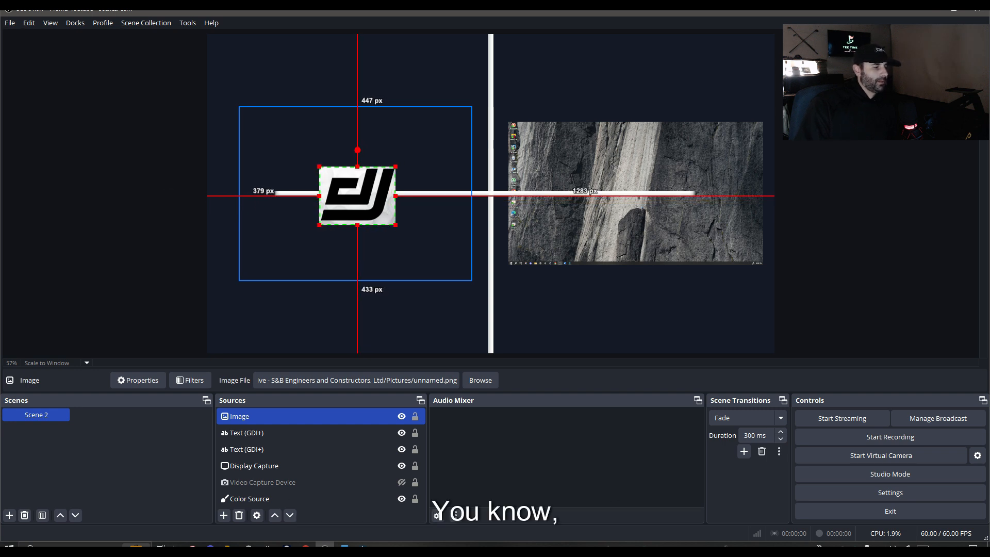
pyautogui.click(351, 209)
pyautogui.click(351, 209)
# Add a 3D Effect filter with its default name to the Display Capture source.
pyautogui.click(601, 216)
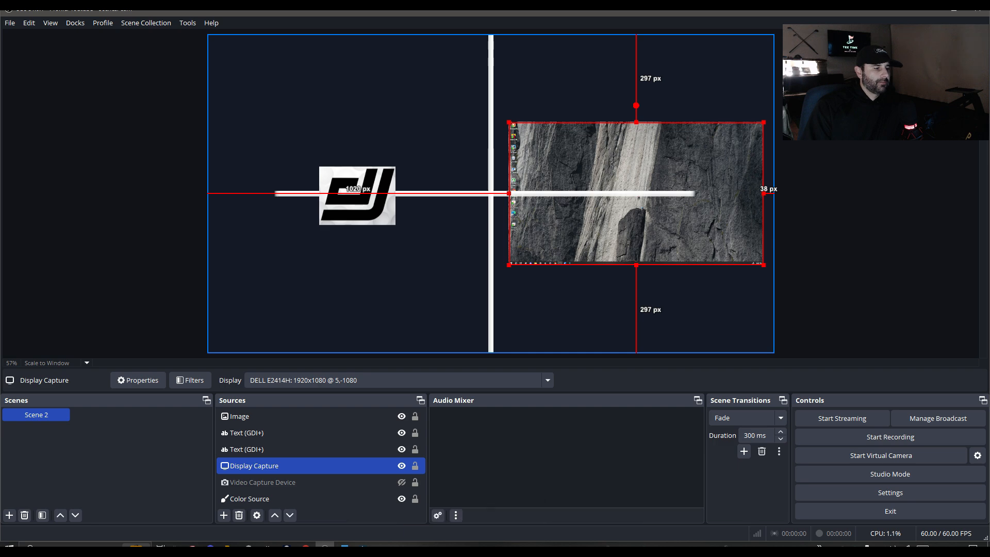
pyautogui.rightClick(565, 206)
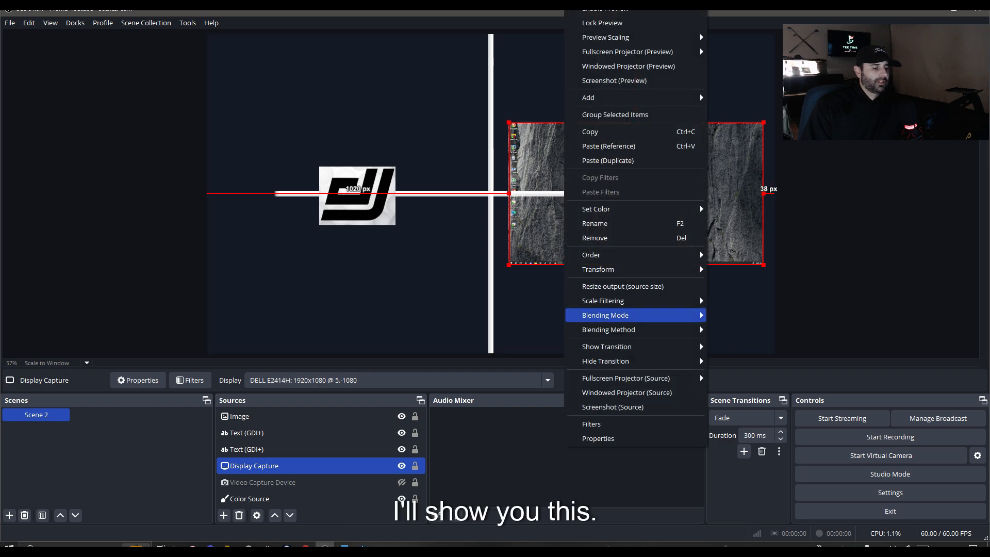
pyautogui.click(589, 423)
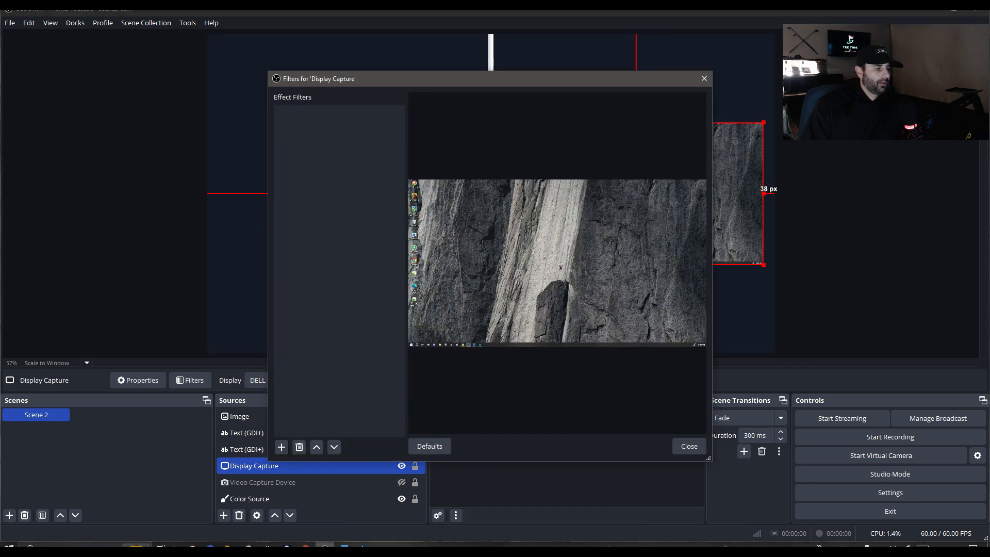
pyautogui.click(282, 447)
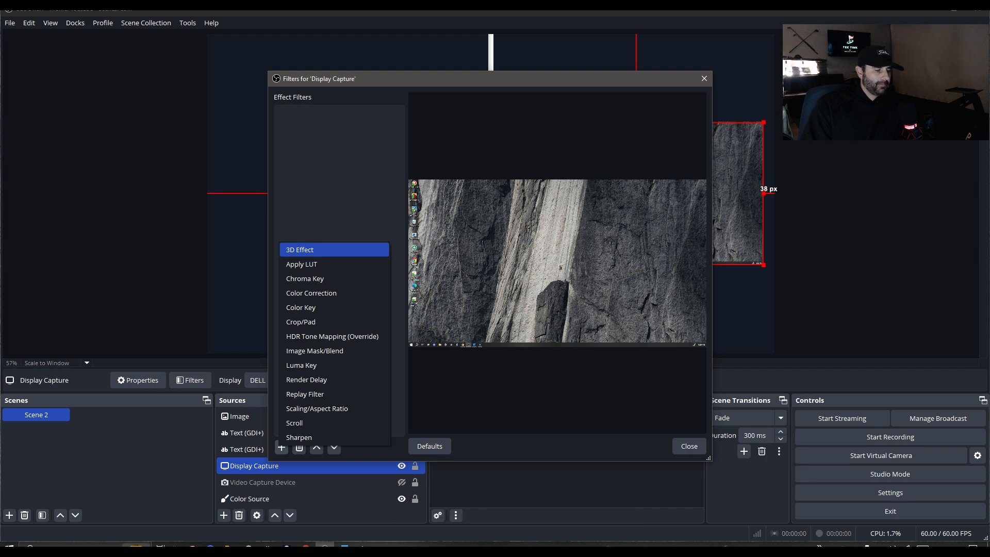
pyautogui.click(309, 250)
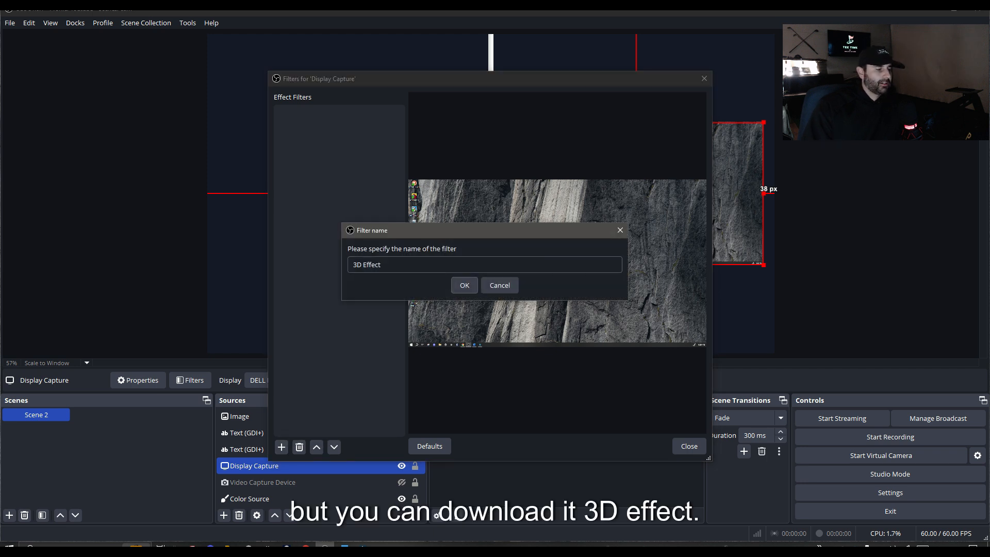
pyautogui.click(465, 285)
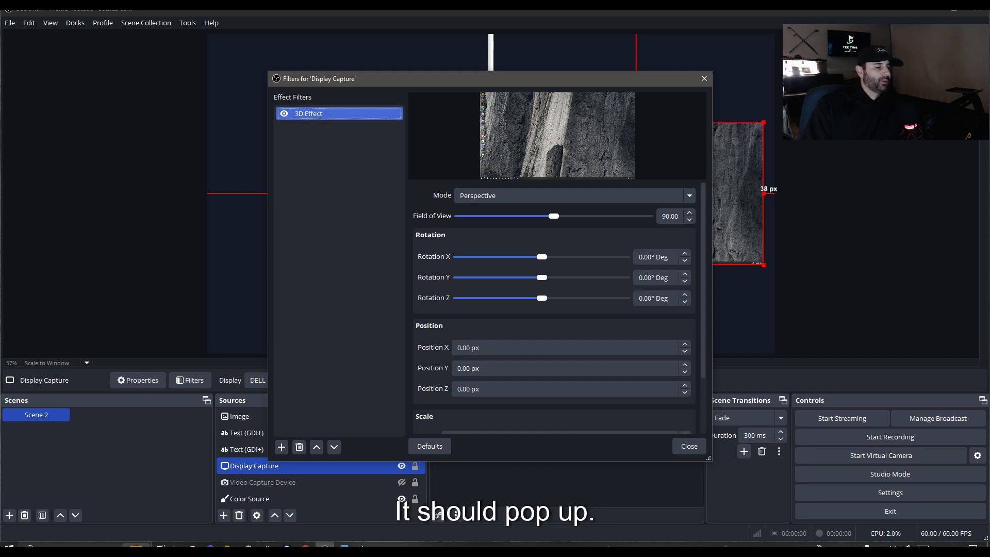
# Skew the display capture with the 3D Effect by setting rotation X to about -0.56°, Y to -12.82° and Z to 1.67°, and close the filters.
pyautogui.moveTo(519, 81); pyautogui.dragTo(306, 65)
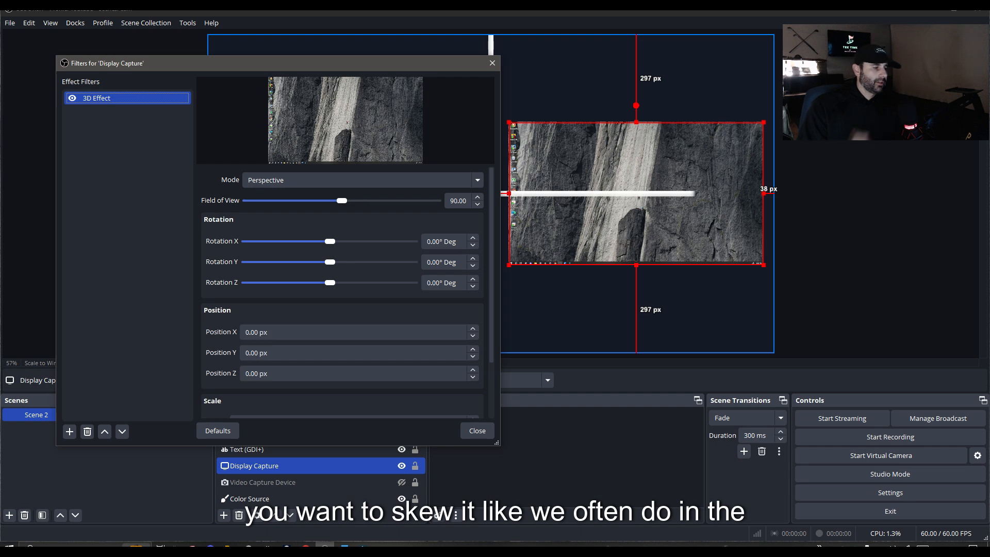
pyautogui.moveTo(330, 262); pyautogui.dragTo(329, 241)
pyautogui.moveTo(330, 282); pyautogui.dragTo(331, 283)
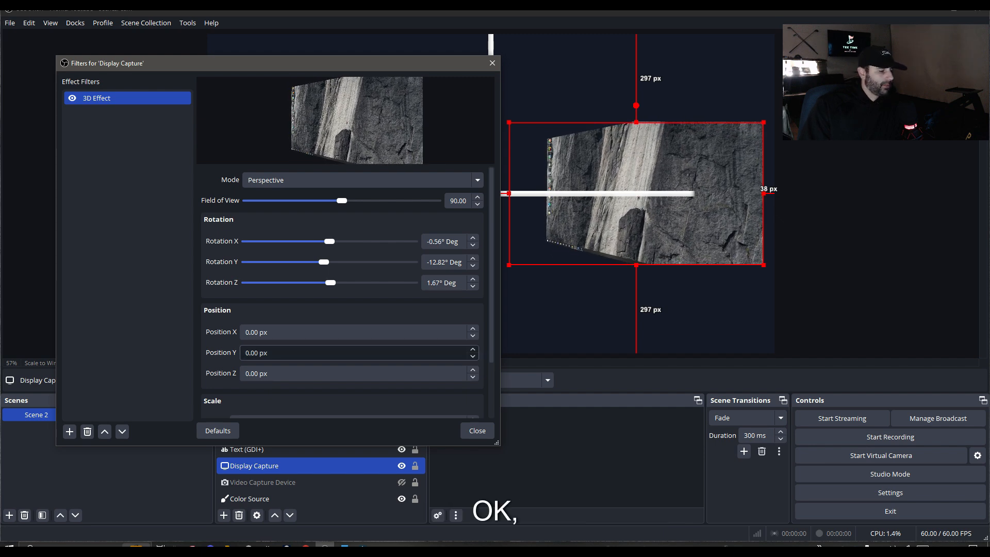
pyautogui.click(477, 430)
pyautogui.click(547, 300)
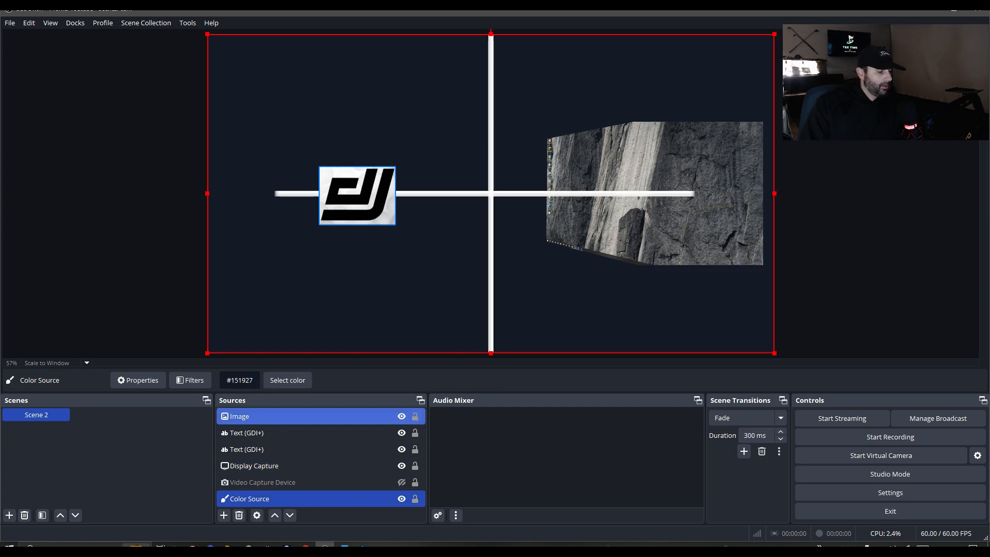
# Toggle the logo image off and on, and hide both Text (GDI+) guide lines.
pyautogui.click(402, 416)
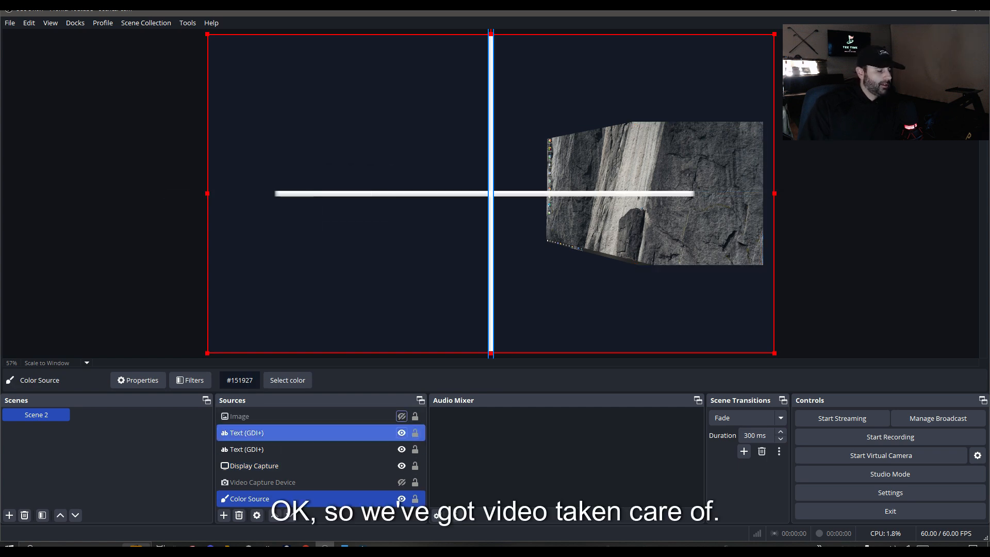
pyautogui.click(402, 416)
pyautogui.click(401, 432)
pyautogui.click(402, 449)
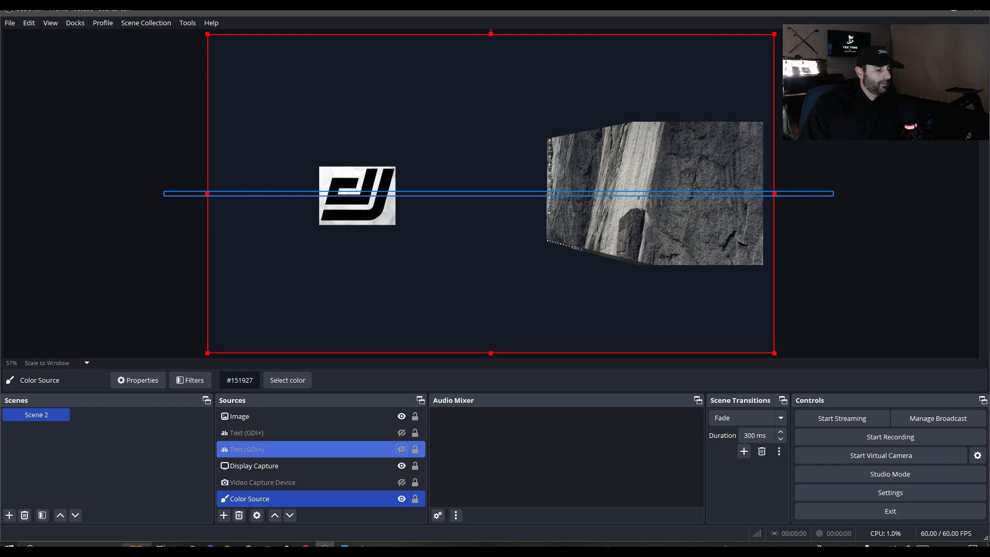
# Add an Audio Input Capture source using Microphone (HyperX QuadCast) and mute it in the audio mixer.
pyautogui.click(224, 515)
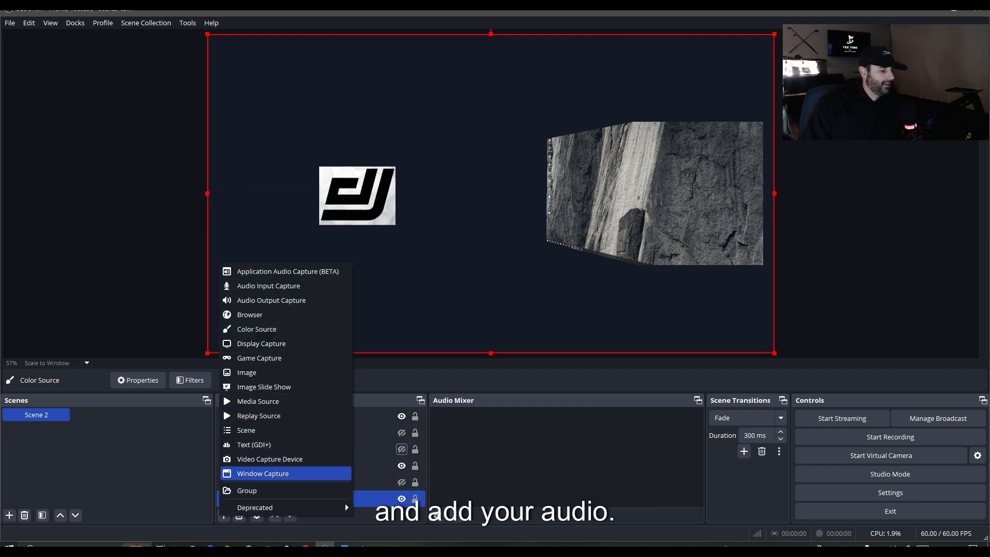
pyautogui.click(269, 286)
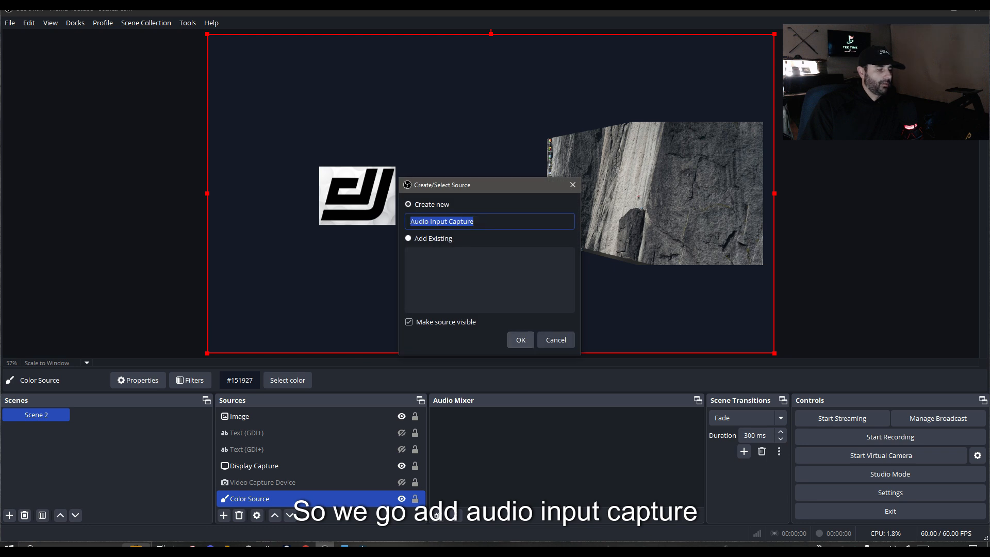
pyautogui.click(521, 340)
pyautogui.click(501, 169)
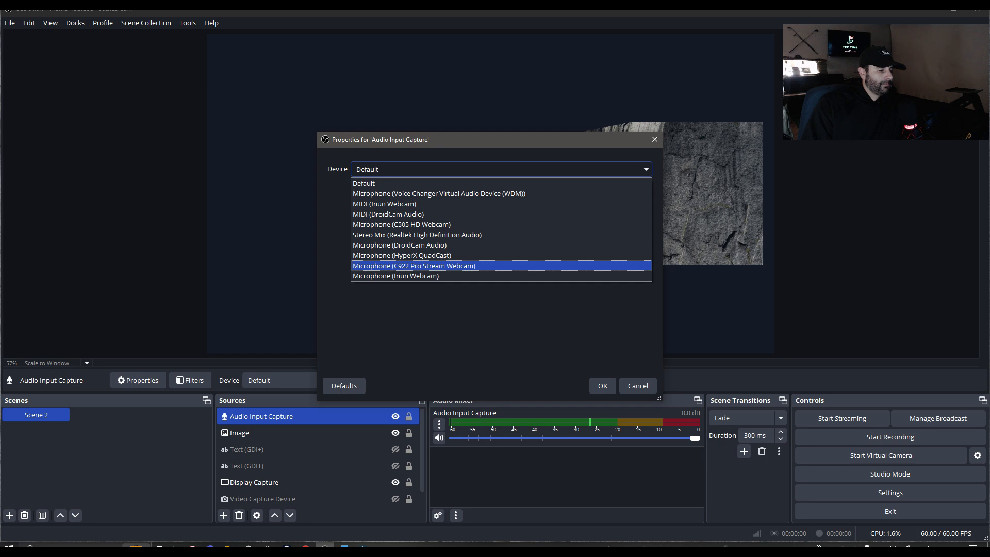
pyautogui.click(402, 256)
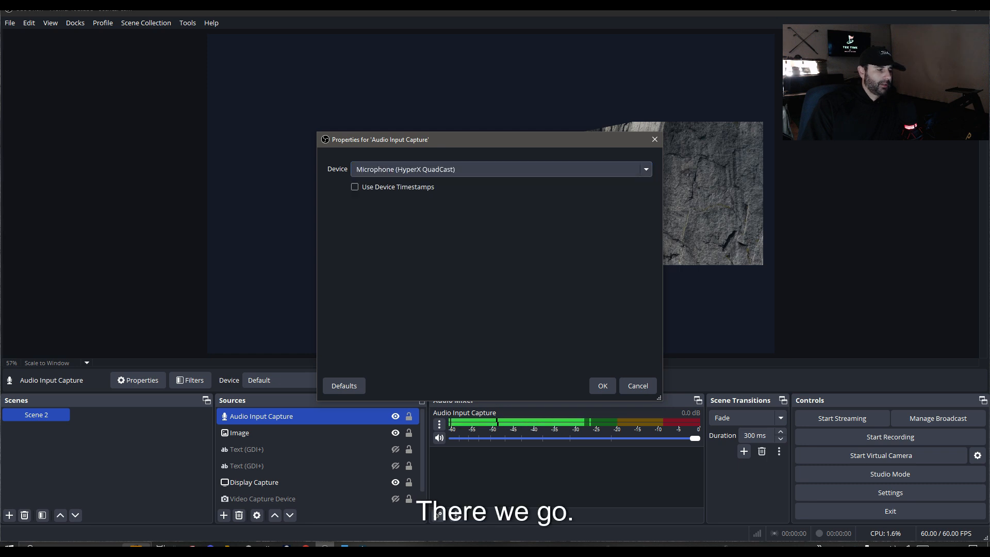
pyautogui.click(603, 386)
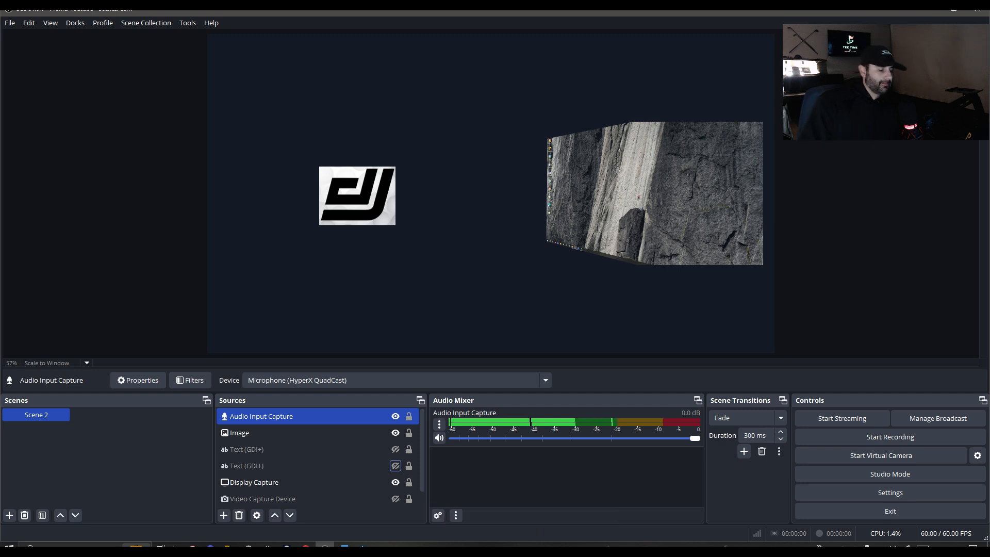
pyautogui.click(439, 438)
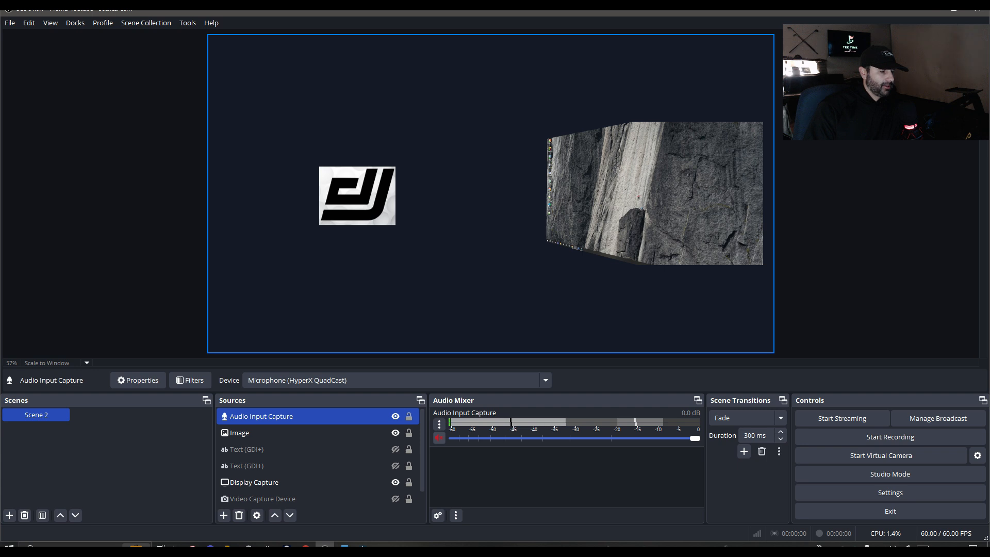
# Add a Window Capture source to the scene and check its capture method options.
pyautogui.click(224, 515)
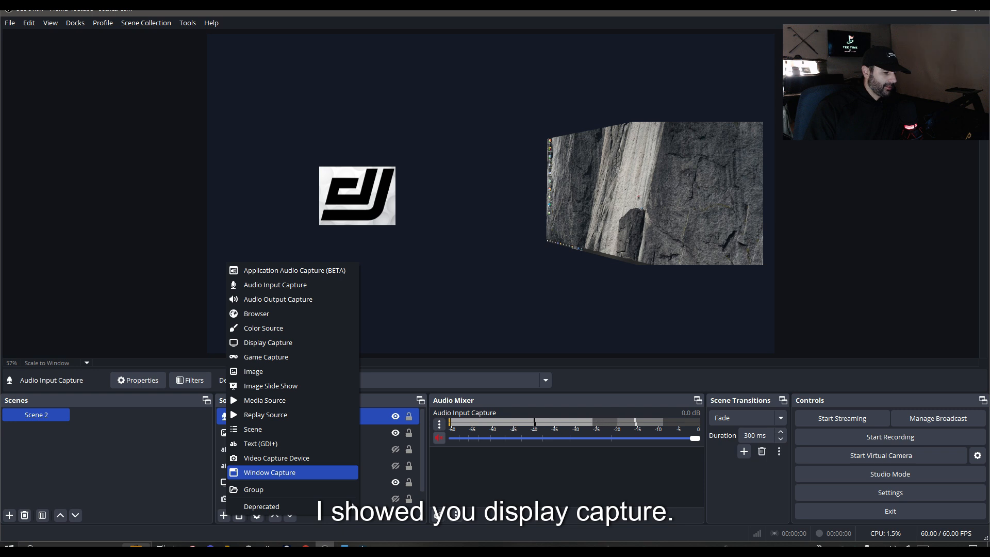
pyautogui.click(270, 472)
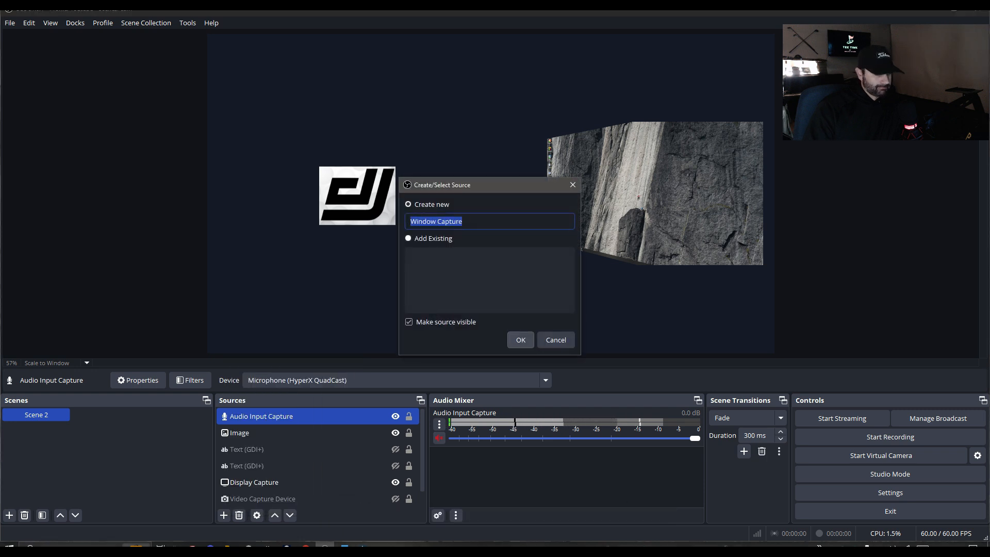
pyautogui.press('Return')
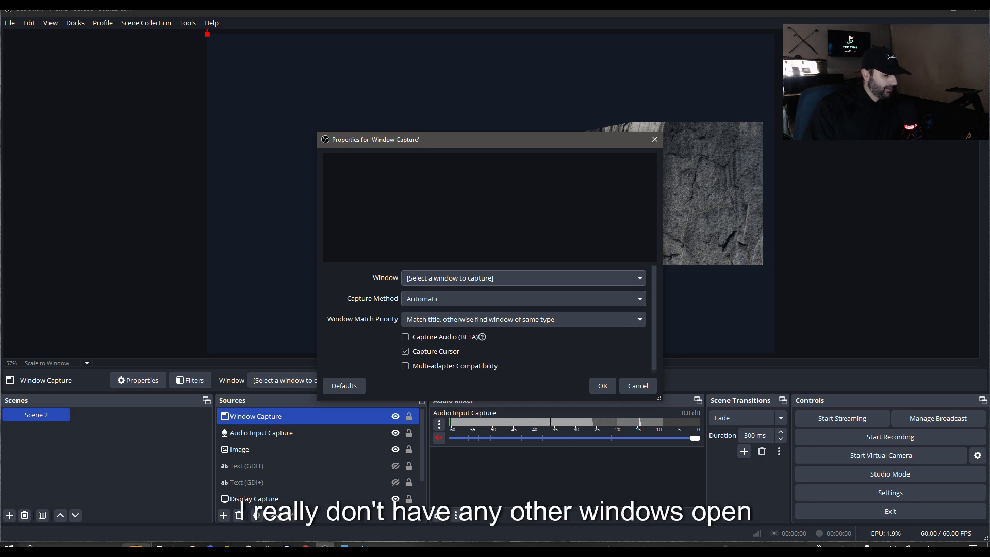
pyautogui.click(524, 299)
pyautogui.click(523, 298)
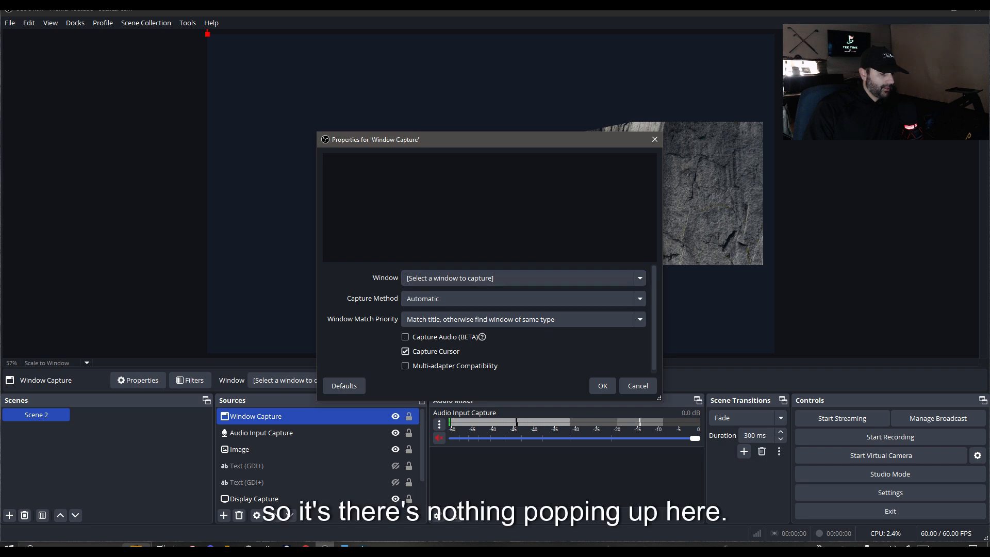
# Turn off cursor capture and try BitBlt (Windows 7 and up) as the capture method before restoring Automatic.
pyautogui.click(406, 352)
pyautogui.click(448, 298)
pyautogui.click(446, 322)
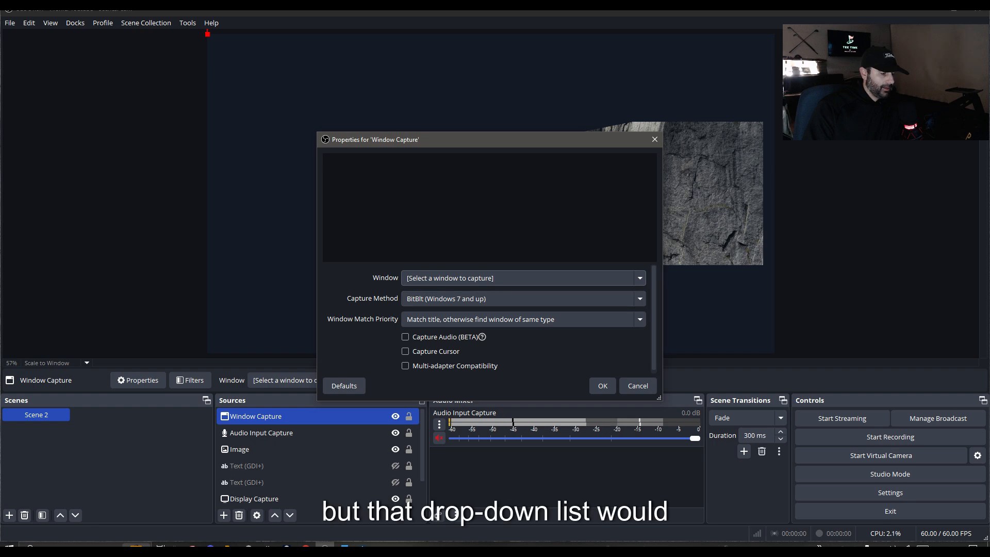
pyautogui.click(448, 299)
pyautogui.click(447, 312)
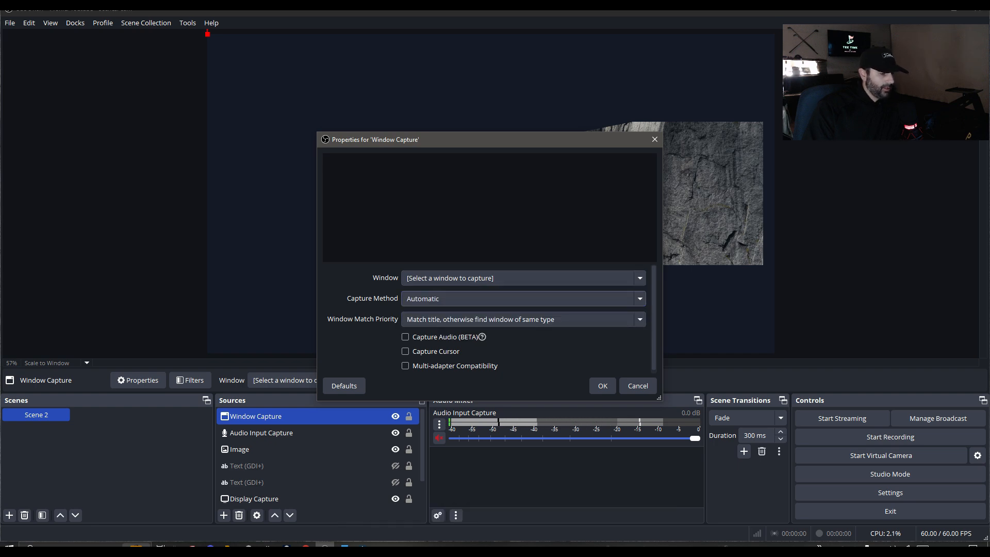
# Switch to the Chrome window showing the OBS search, pull it out of its maximized state, and return to OBS Studio.
pyautogui.moveTo(306, 548)
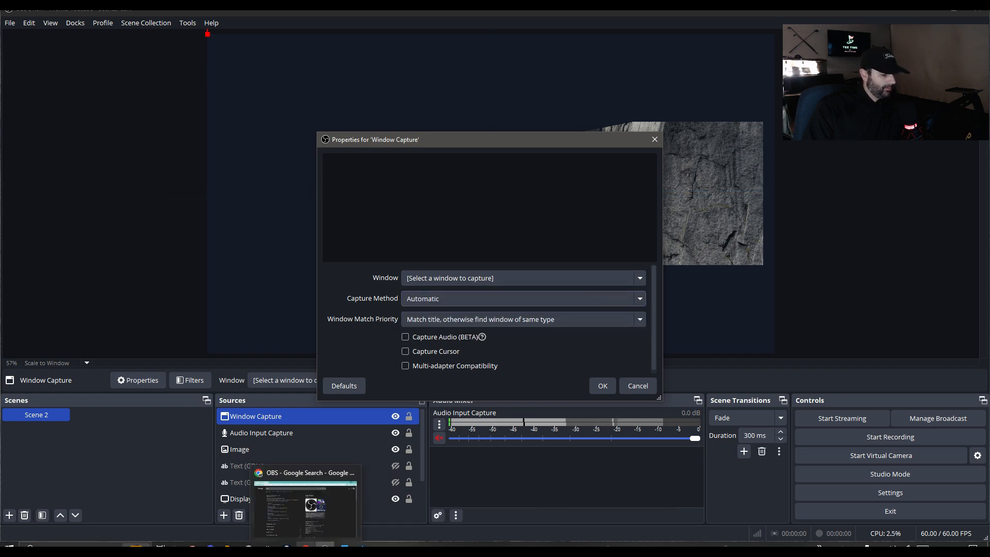
pyautogui.click(306, 503)
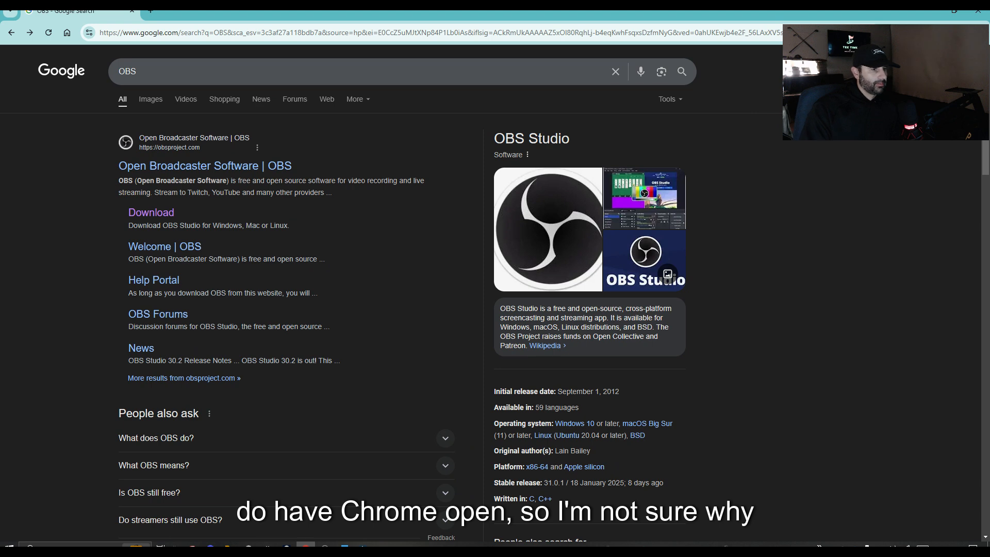
pyautogui.moveTo(608, 6); pyautogui.dragTo(244, 51)
pyautogui.click(572, 353)
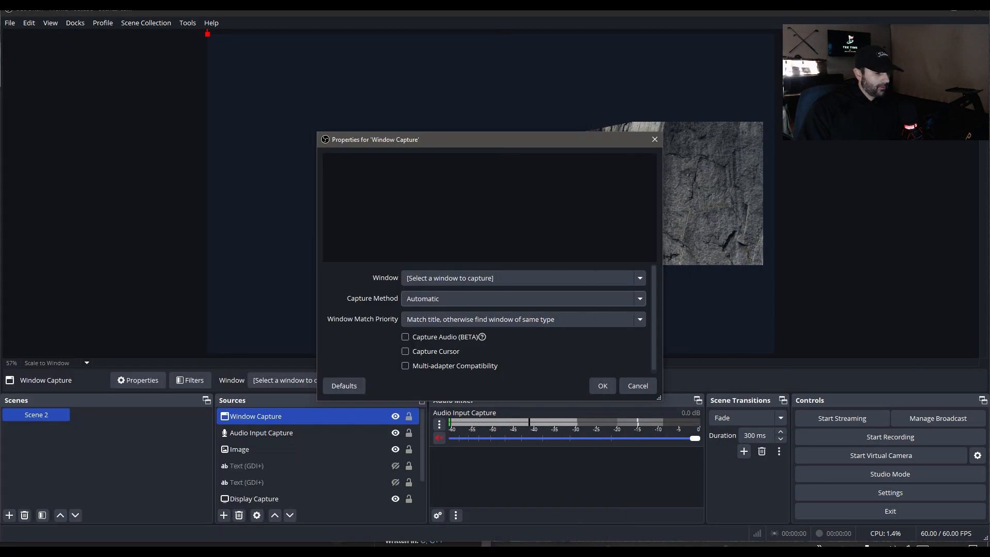
# Try the Windows 10 (1903 and up) capture method, return to Automatic, and check the list of windows available for capture.
pyautogui.click(537, 299)
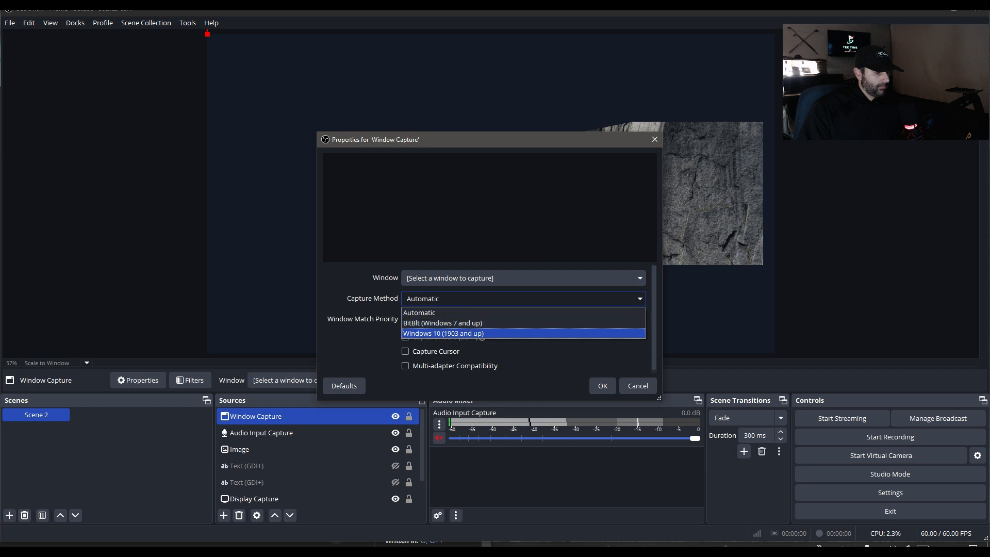
pyautogui.click(516, 333)
pyautogui.click(523, 278)
pyautogui.click(523, 278)
pyautogui.click(524, 299)
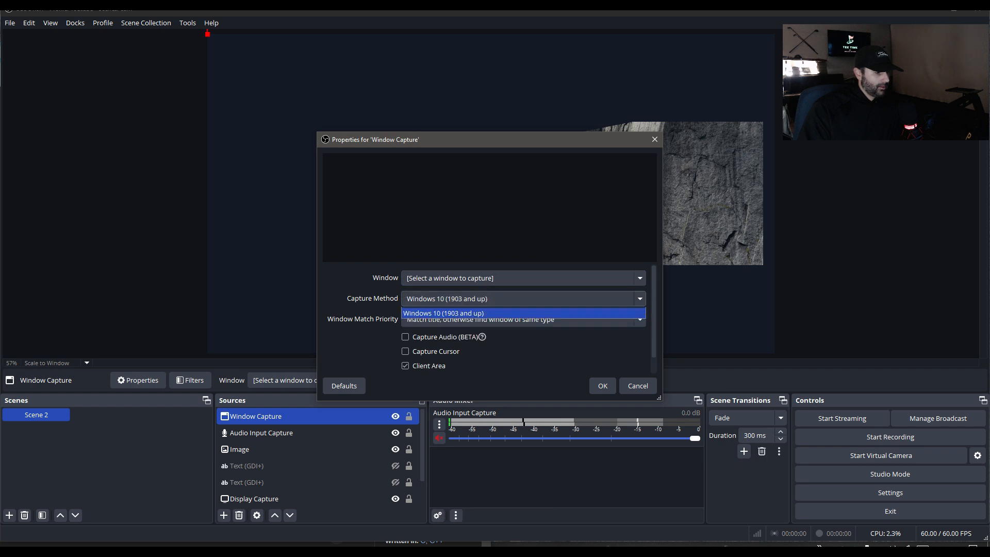
pyautogui.click(443, 323)
pyautogui.click(524, 299)
pyautogui.click(523, 312)
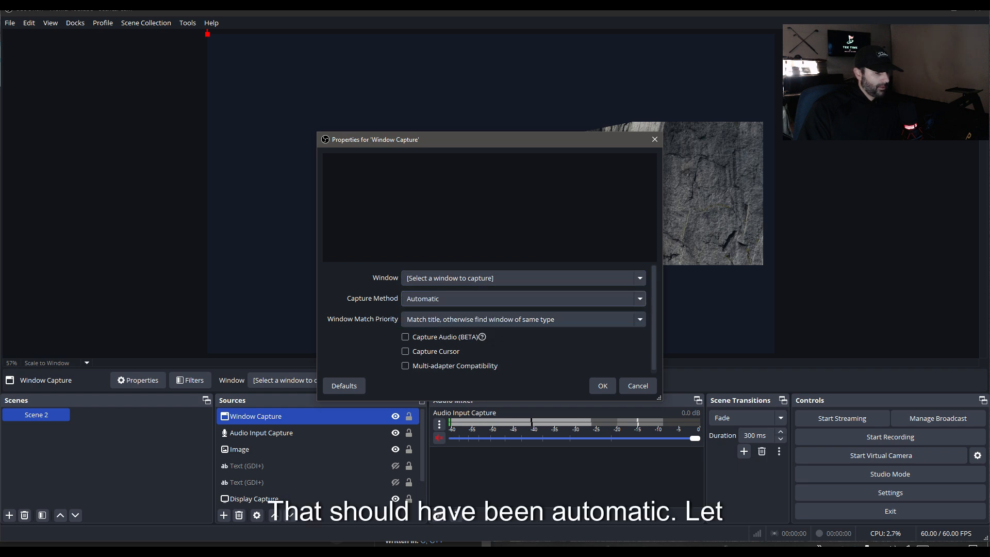
pyautogui.click(523, 278)
pyautogui.click(523, 278)
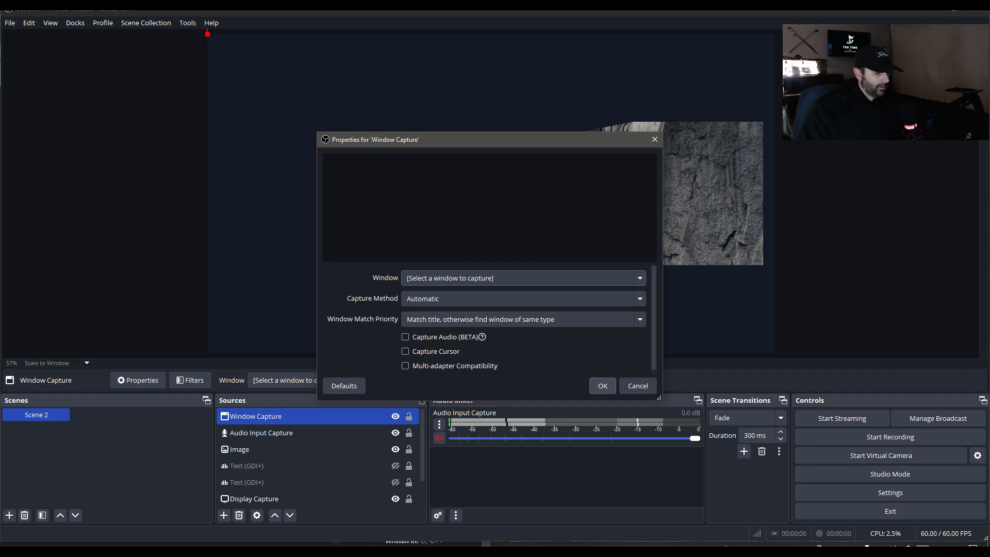
# Accept the window capture properties and remove the Window Capture source from the scene.
pyautogui.click(603, 386)
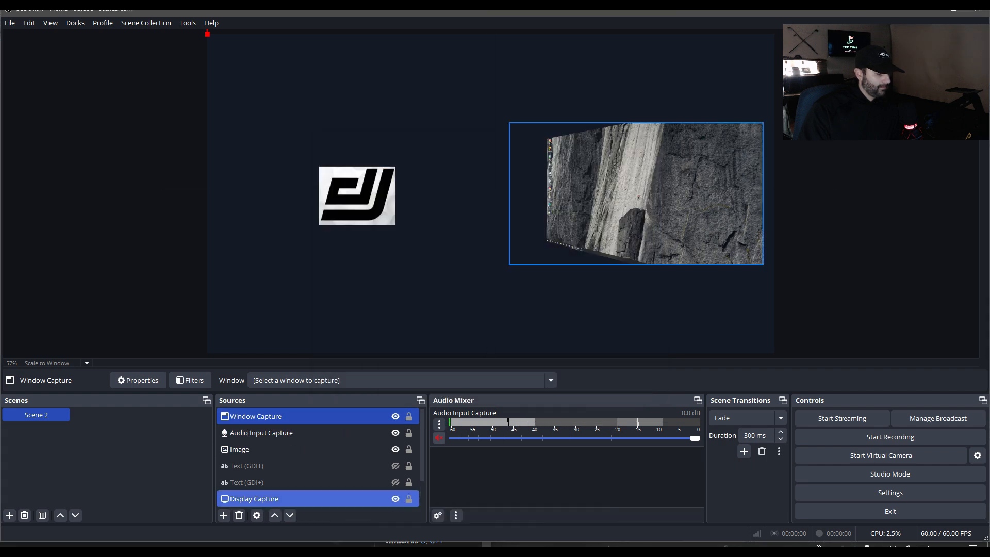
pyautogui.press('Delete')
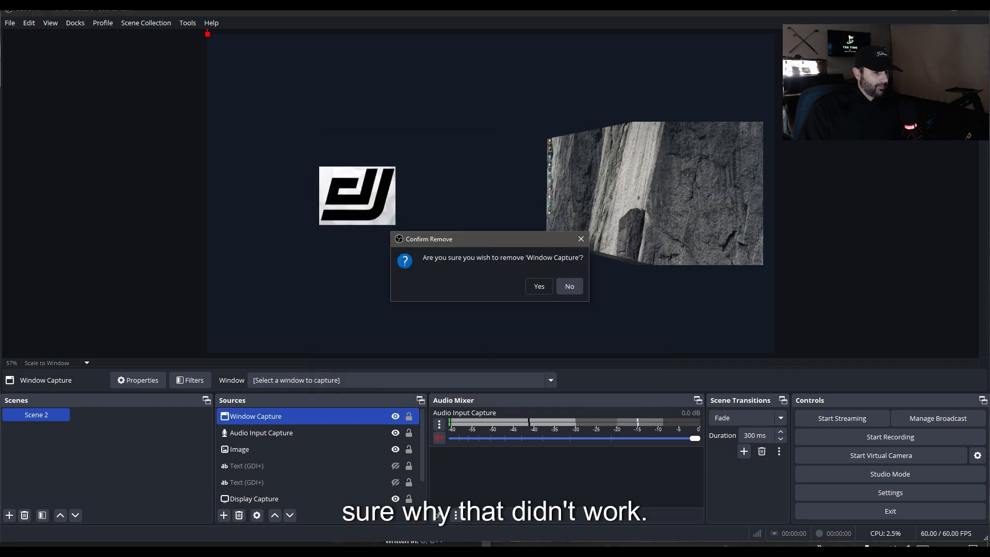
pyautogui.press('Return')
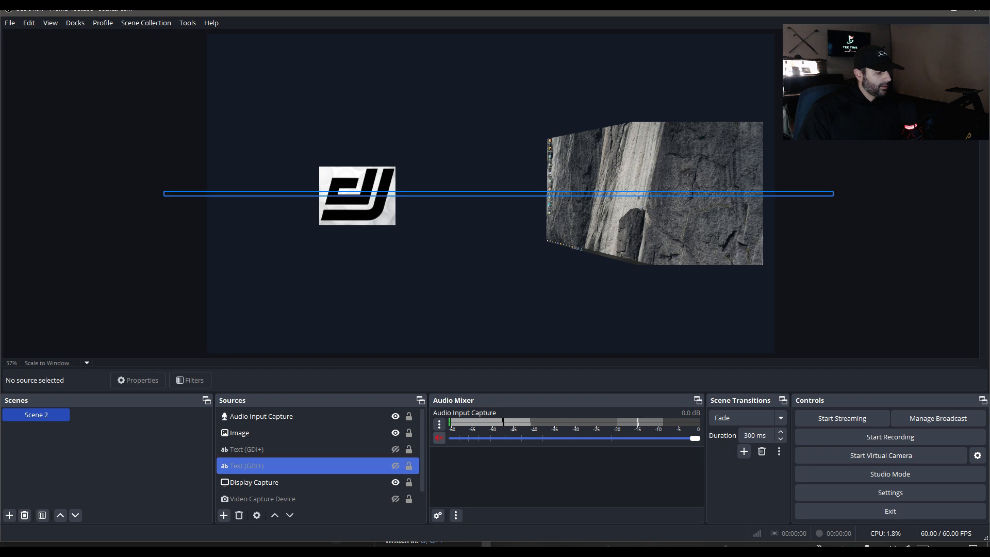
# Add a new Window Capture source for the window "[chrome.exe]: OBS - Google Search - Google Chrome" and accept its properties.
pyautogui.click(224, 515)
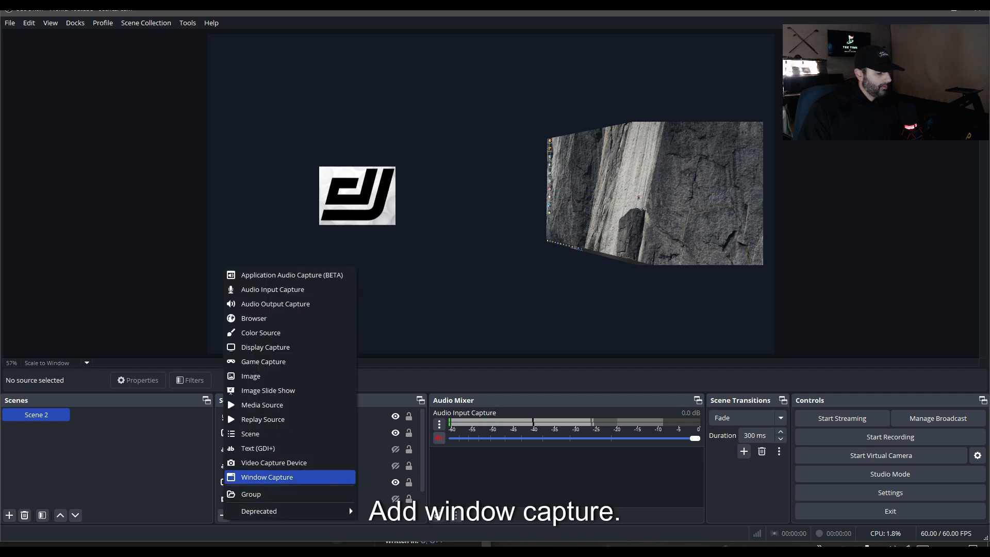
pyautogui.click(258, 477)
pyautogui.click(521, 339)
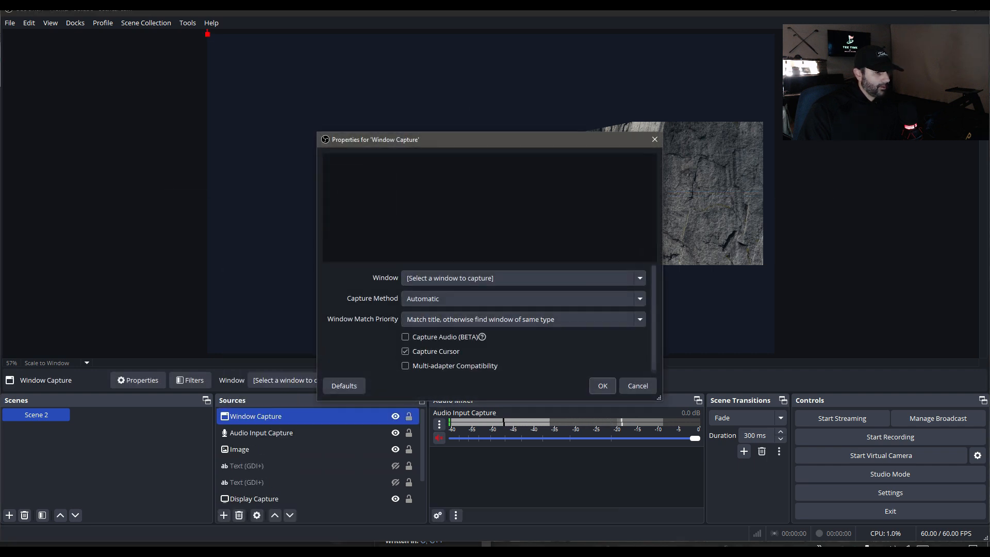
pyautogui.click(523, 277)
pyautogui.click(527, 300)
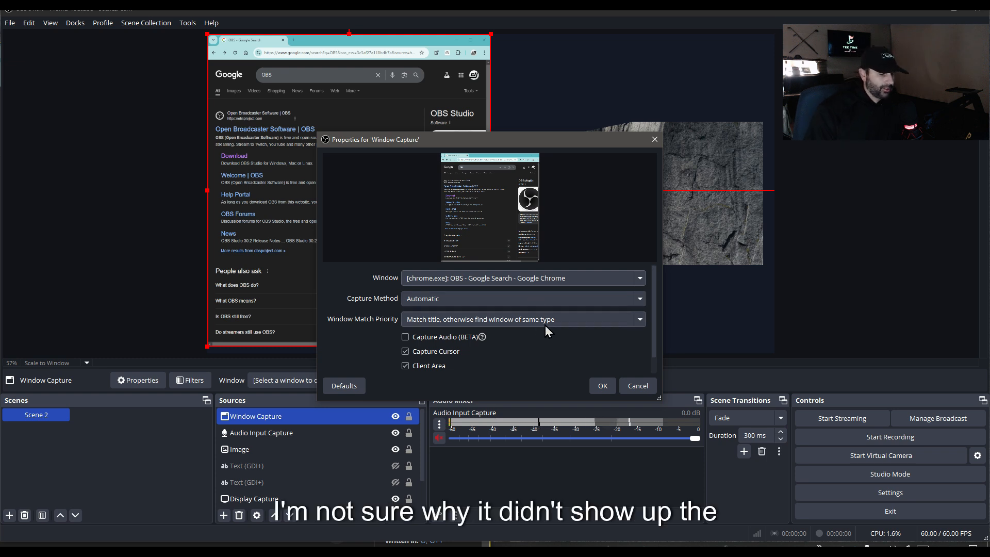
pyautogui.click(601, 390)
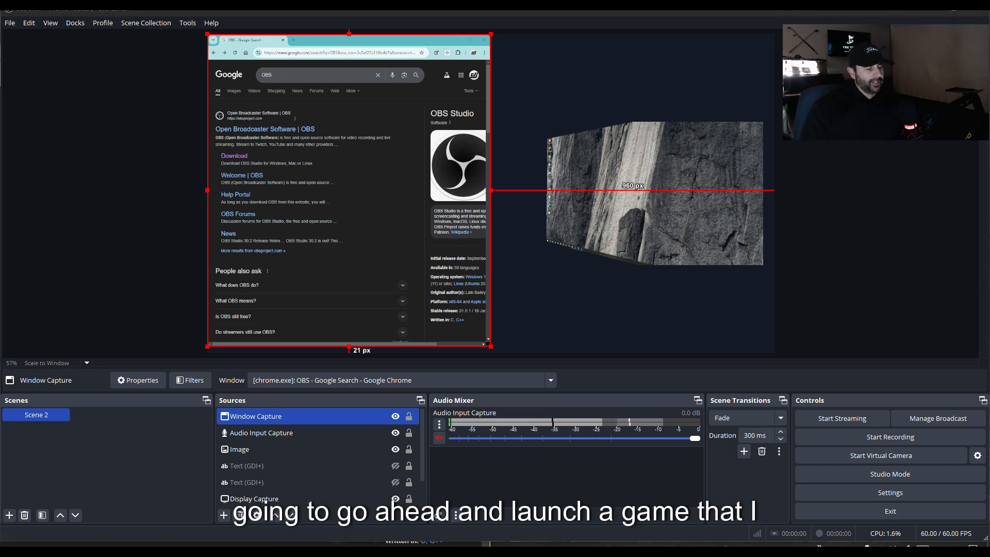
pyautogui.click(83, 216)
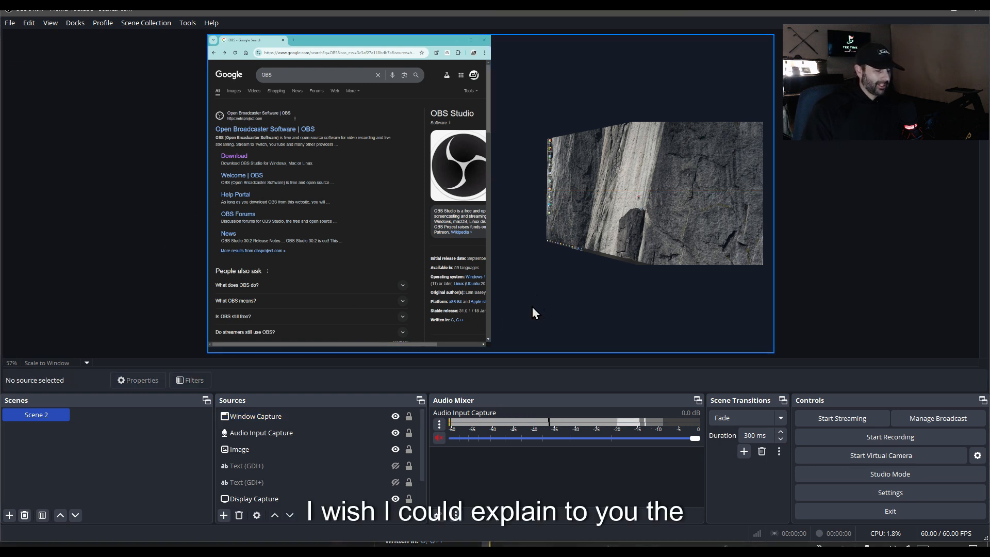
pyautogui.click(542, 316)
pyautogui.click(385, 281)
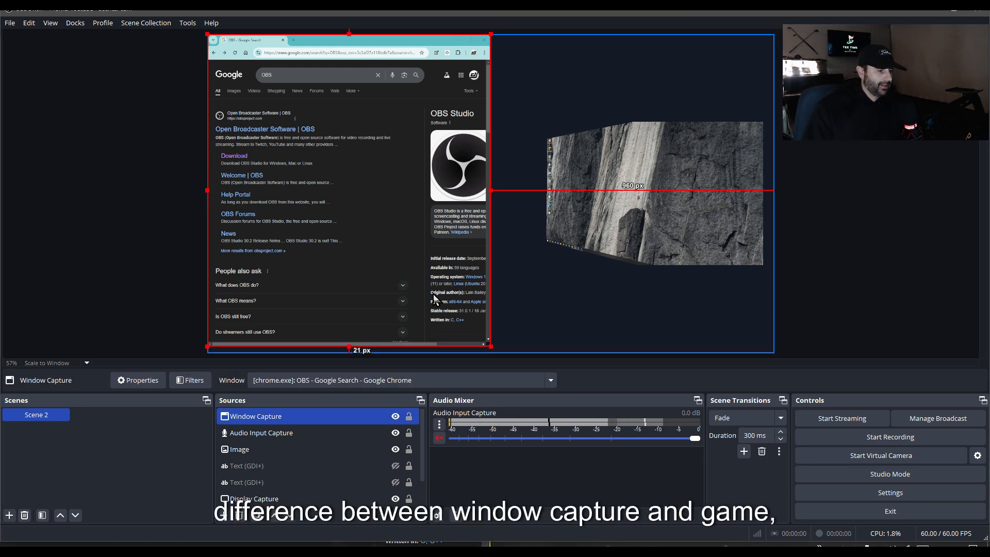
pyautogui.click(400, 316)
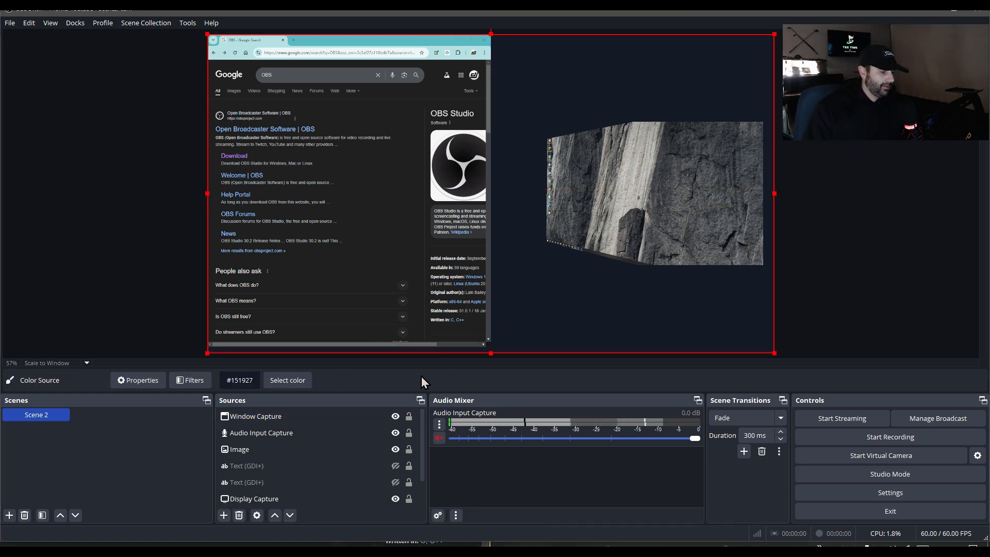
# Add a Game Capture source in Capture specific window mode with [GSPro.exe]: GSPro as the window.
pyautogui.click(223, 515)
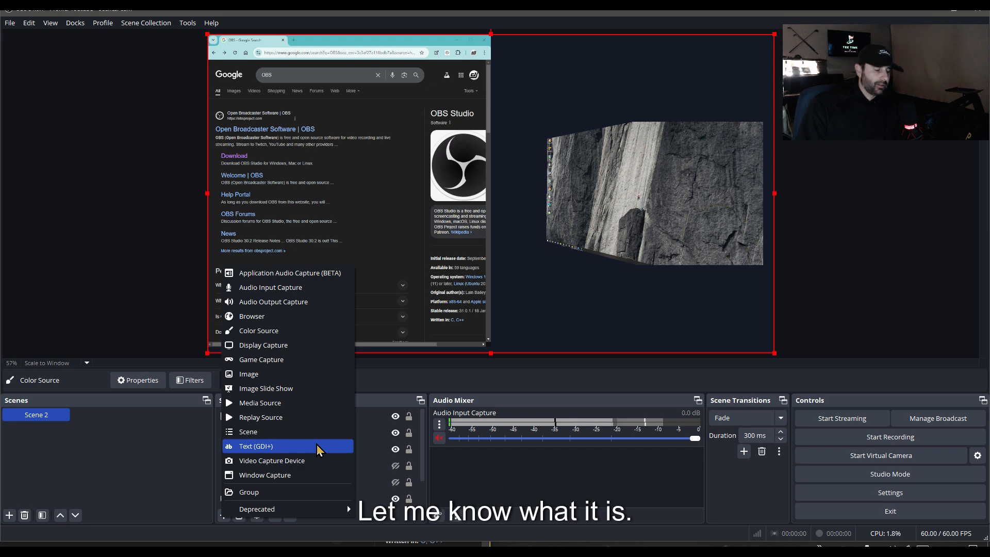
pyautogui.click(271, 360)
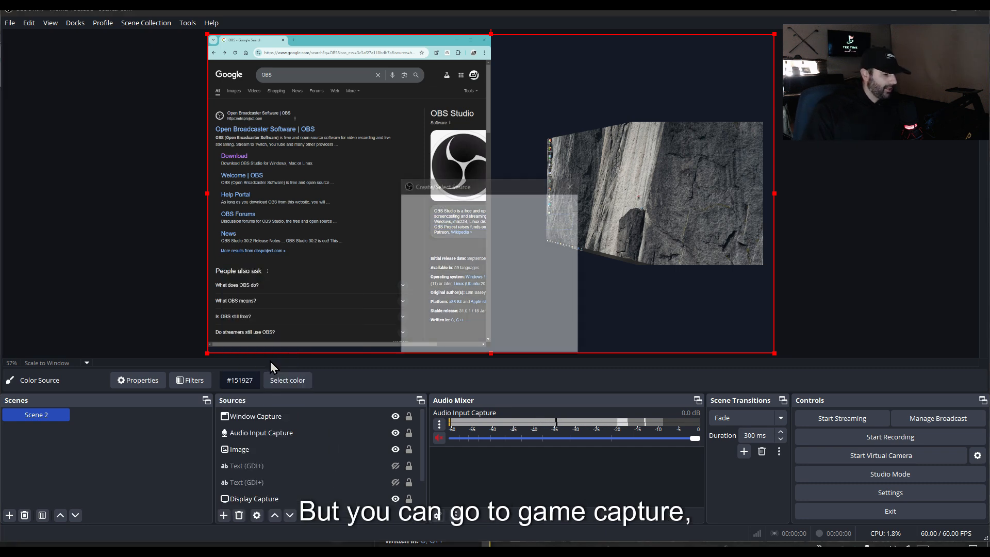
pyautogui.click(521, 340)
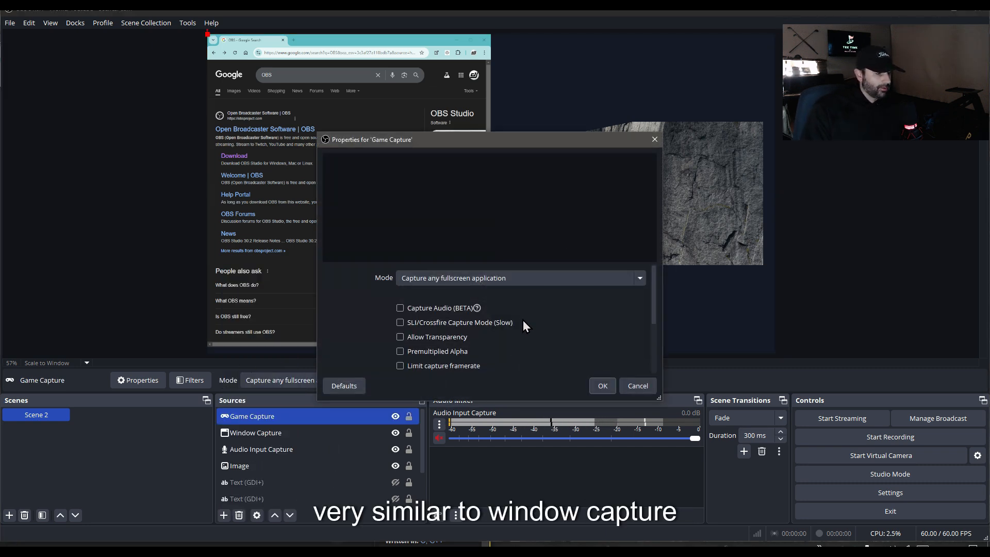
pyautogui.click(498, 279)
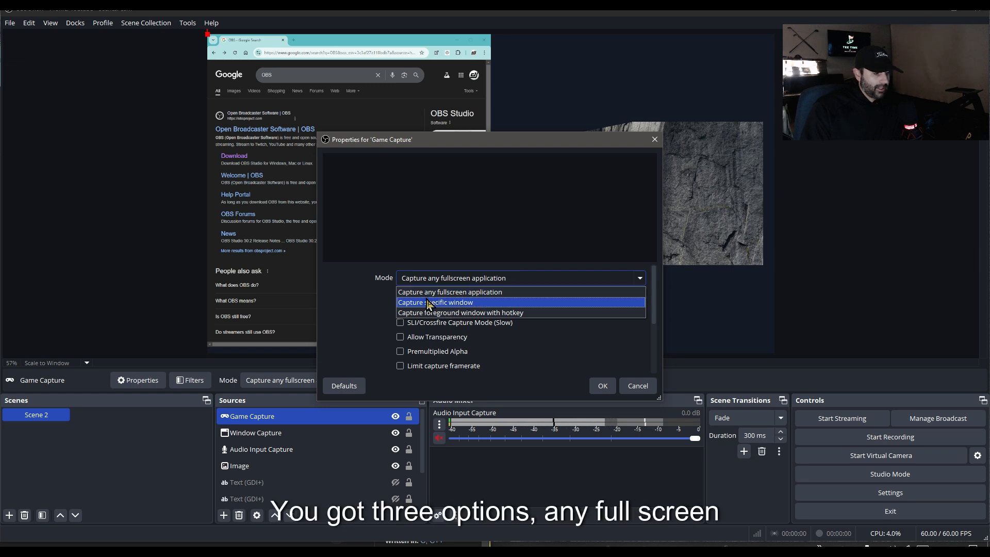
pyautogui.click(472, 305)
pyautogui.click(500, 299)
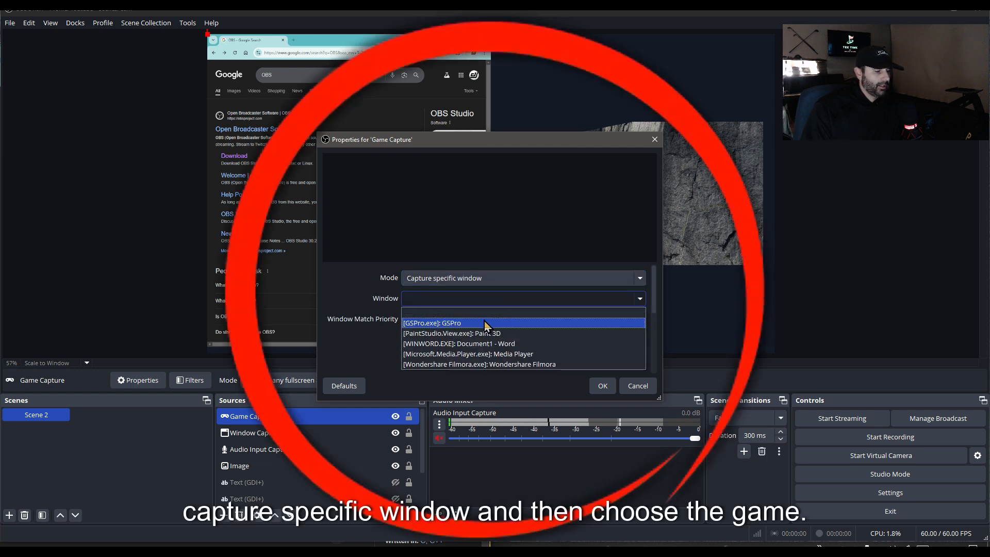
pyautogui.click(497, 323)
pyautogui.click(601, 386)
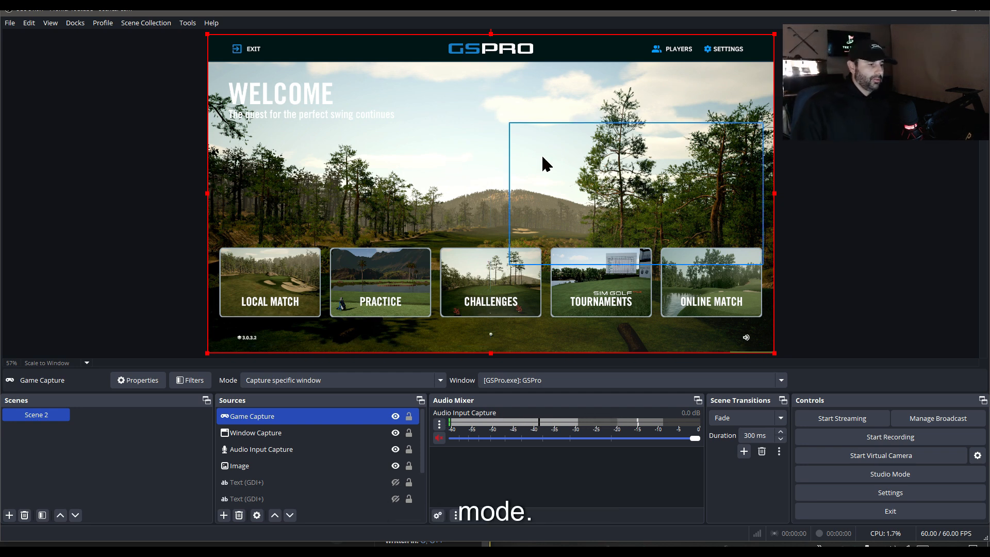
# Send the Game Capture to the bottom of the source order.
pyautogui.rightClick(611, 86)
pyautogui.click(565, 77)
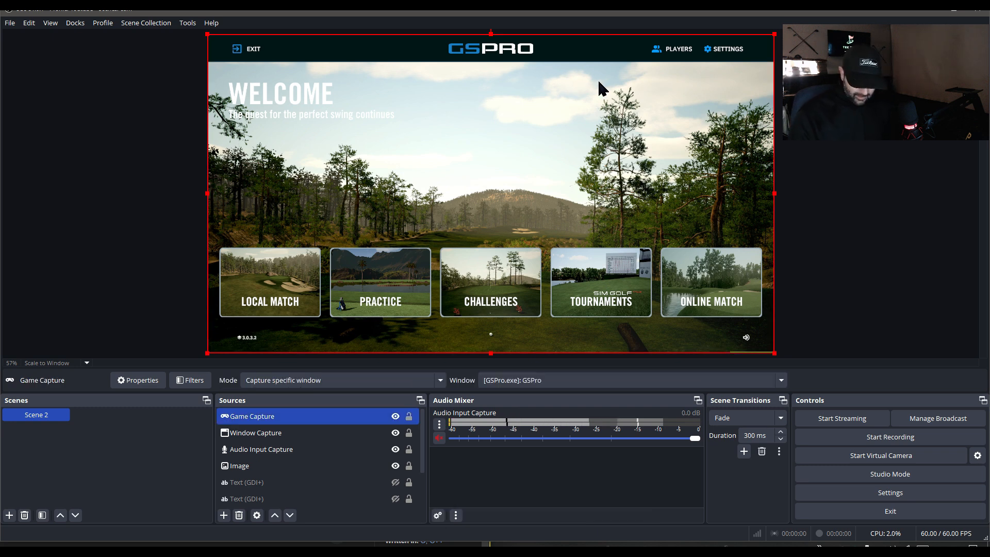
pyautogui.hotkey('ctrl', 'End')
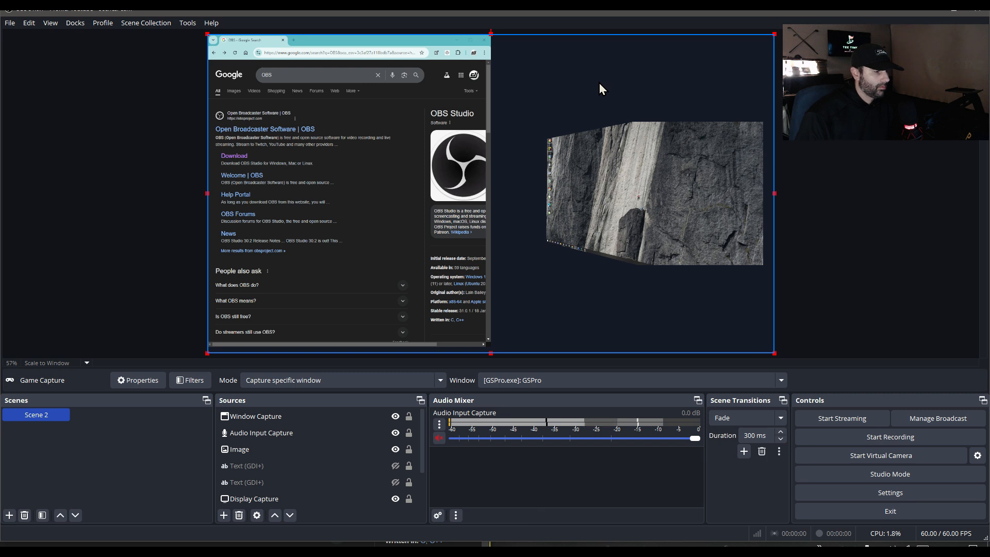
# Shrink the dark color source and place it about 1004 px from the canvas's left edge and 41 px from its top.
pyautogui.click(354, 135)
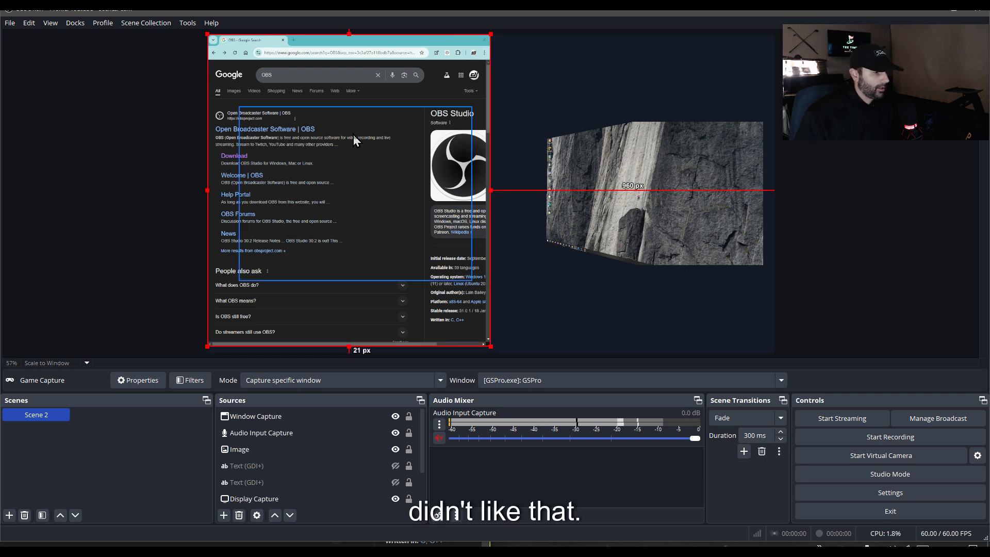
pyautogui.click(382, 60)
pyautogui.moveTo(382, 60); pyautogui.dragTo(548, 144)
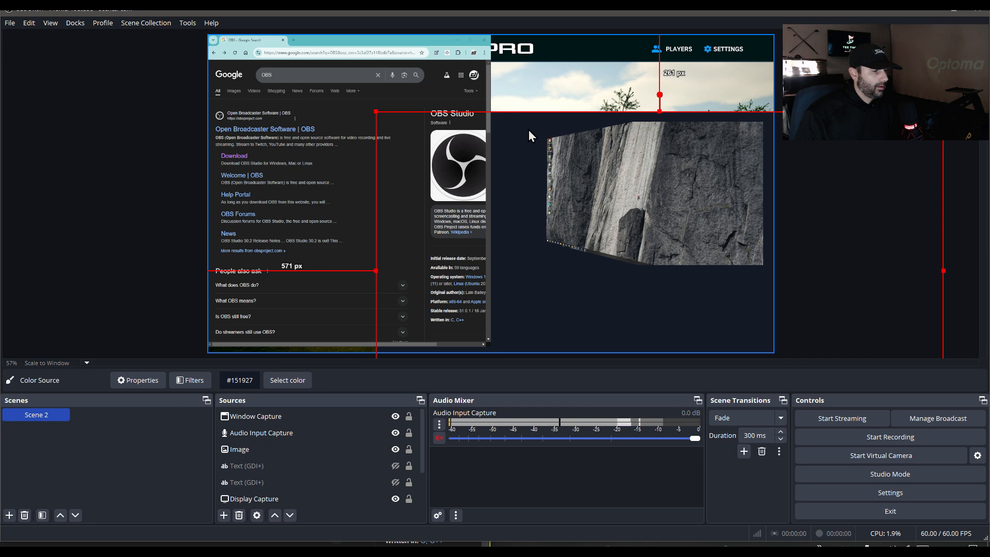
pyautogui.moveTo(518, 130); pyautogui.dragTo(346, 106)
pyautogui.moveTo(258, 99); pyautogui.dragTo(717, 289)
pyautogui.moveTo(743, 329); pyautogui.dragTo(535, 101)
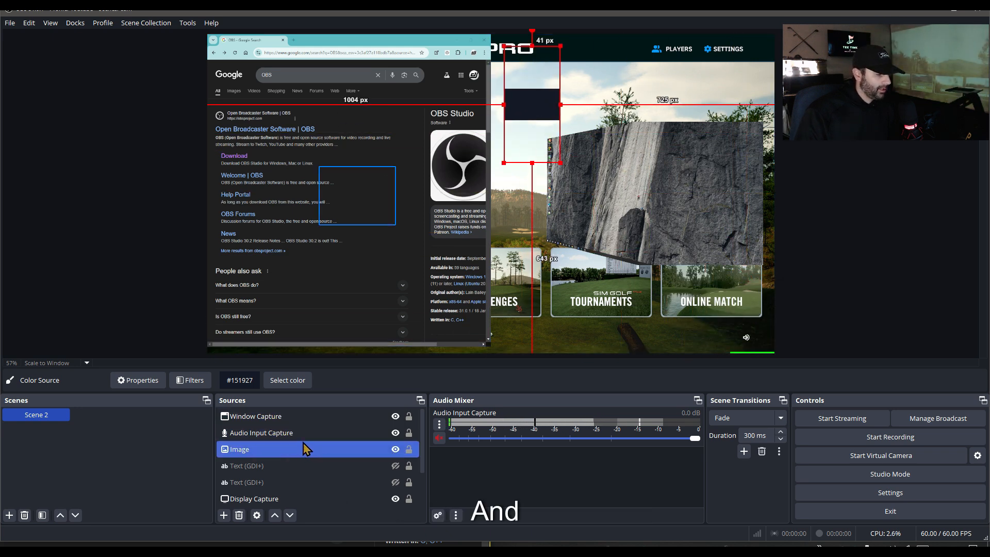
# Hide the Color Source in the scene.
pyautogui.click(524, 115)
pyautogui.scroll(-3, 333, 468)
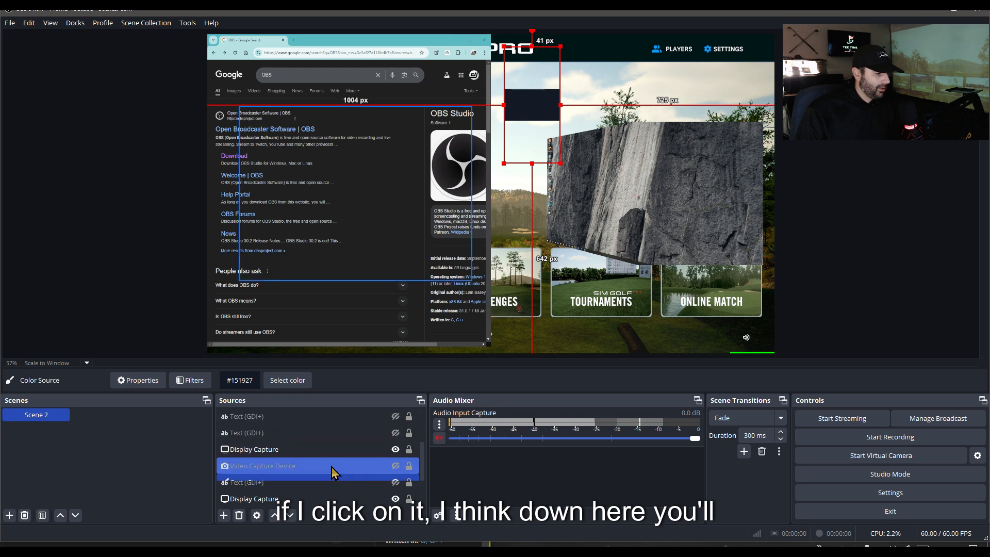
pyautogui.click(396, 482)
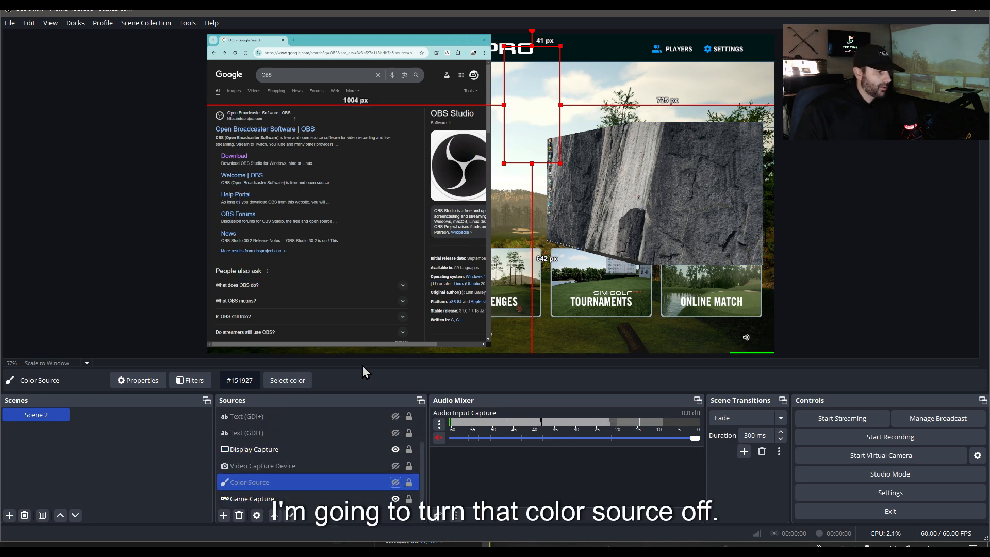
# Hide the Window Capture source showing the Google search and remove it from the scene.
pyautogui.click(365, 216)
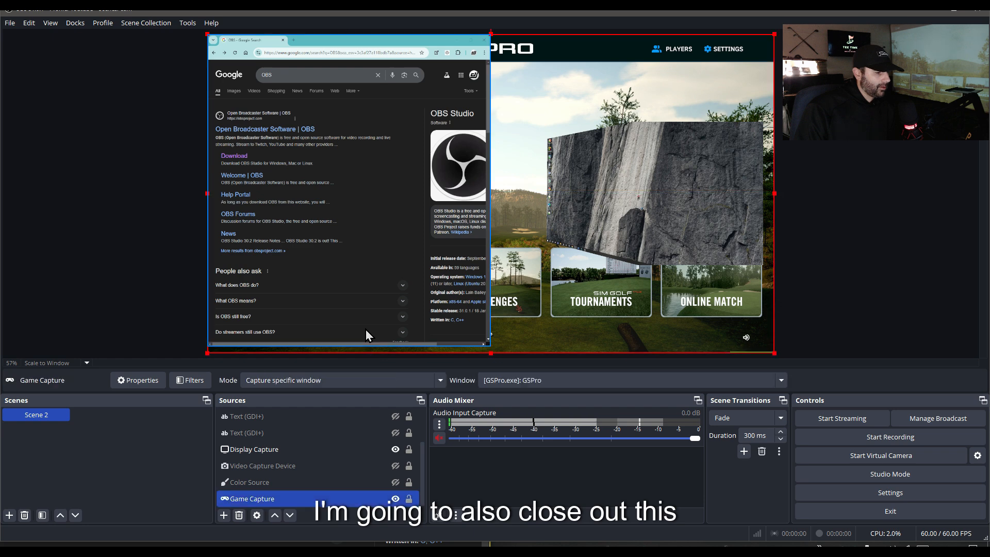
pyautogui.scroll(1, 342, 485)
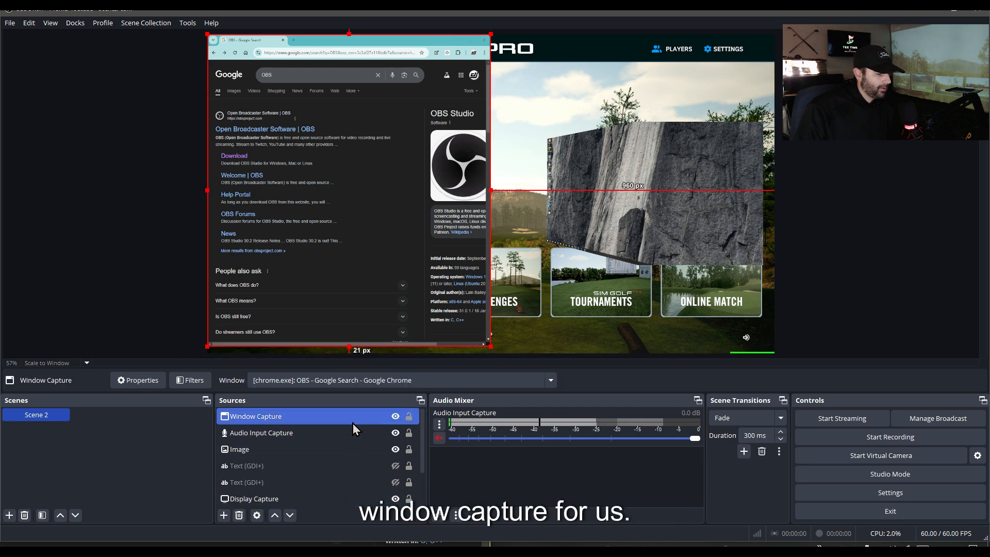
pyautogui.click(395, 416)
pyautogui.click(356, 449)
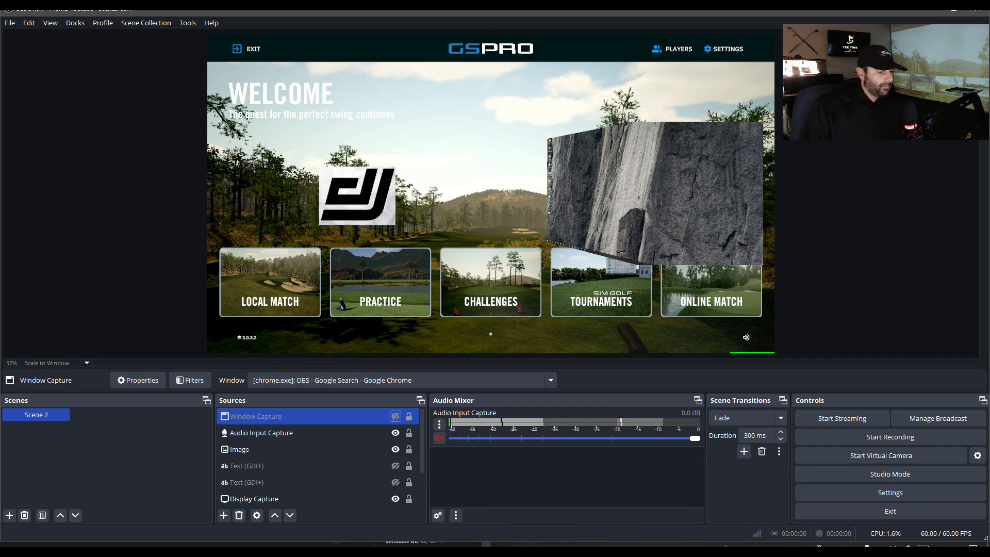
pyautogui.rightClick(351, 416)
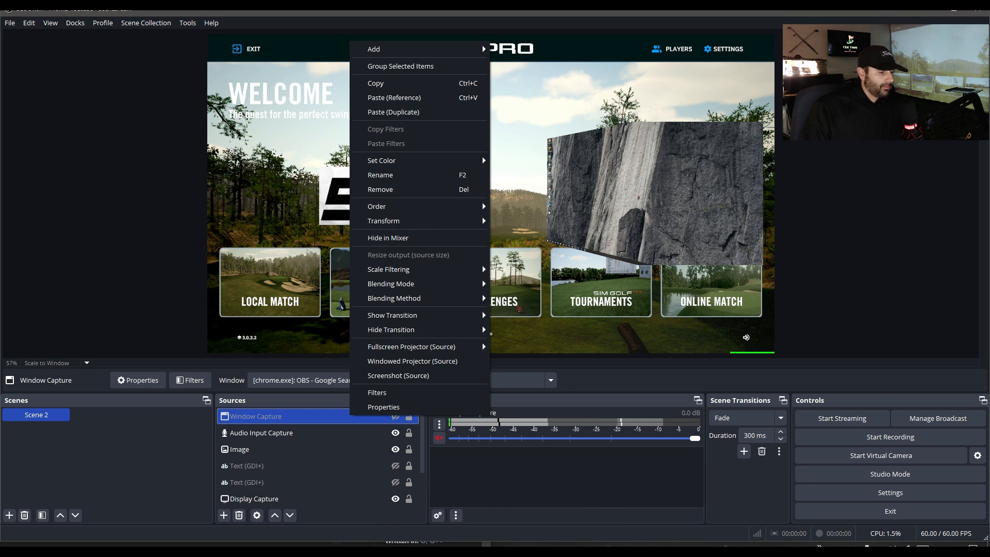
pyautogui.click(381, 189)
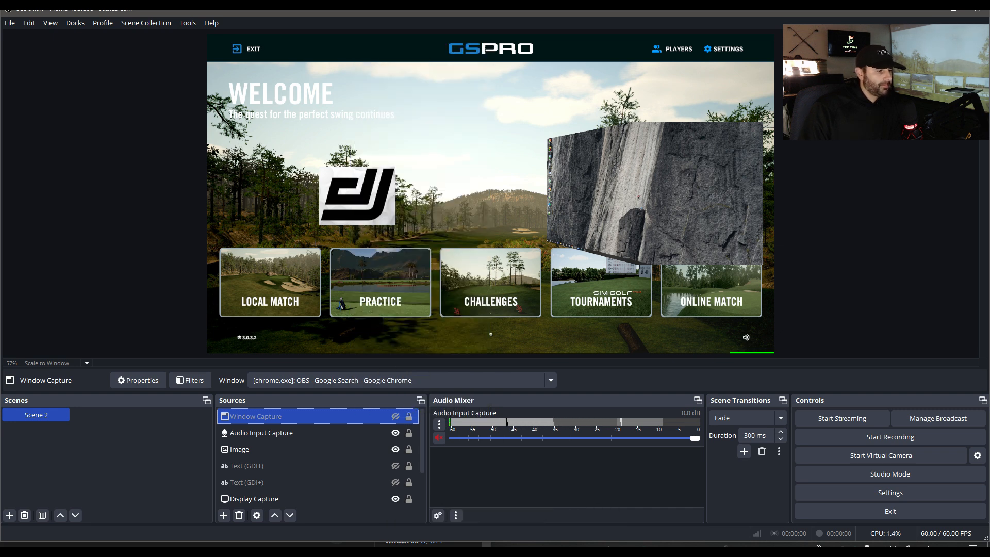
pyautogui.click(540, 286)
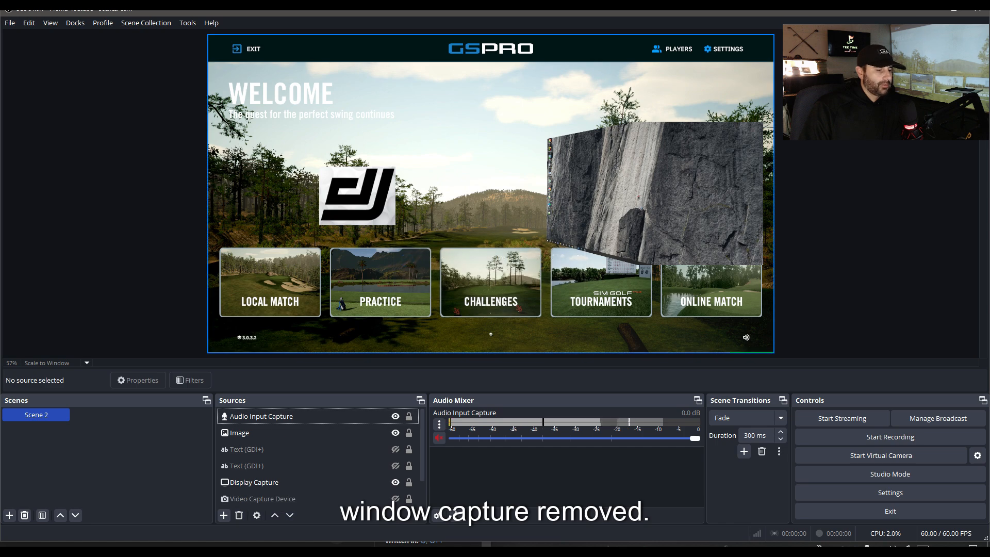
# Move the skewed display capture to about 177 px from the canvas's top edge and 390 px from its right edge.
pyautogui.click(619, 194)
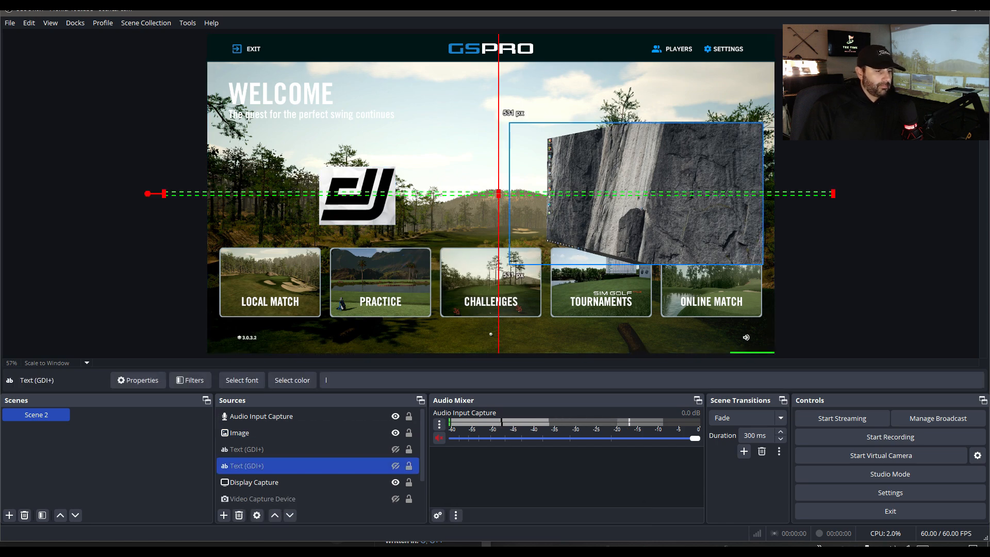
pyautogui.click(618, 194)
pyautogui.click(619, 194)
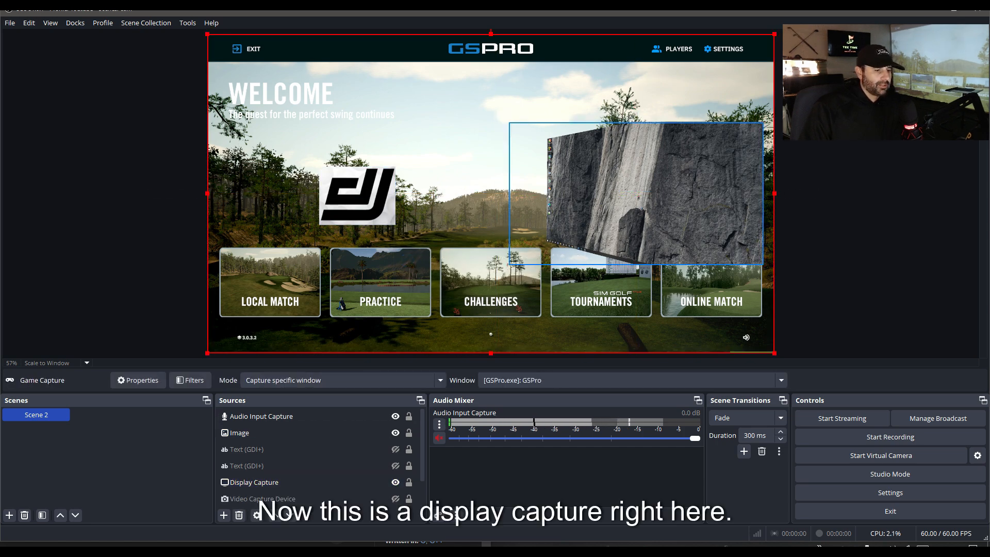
pyautogui.click(619, 193)
pyautogui.moveTo(619, 194); pyautogui.dragTo(515, 158)
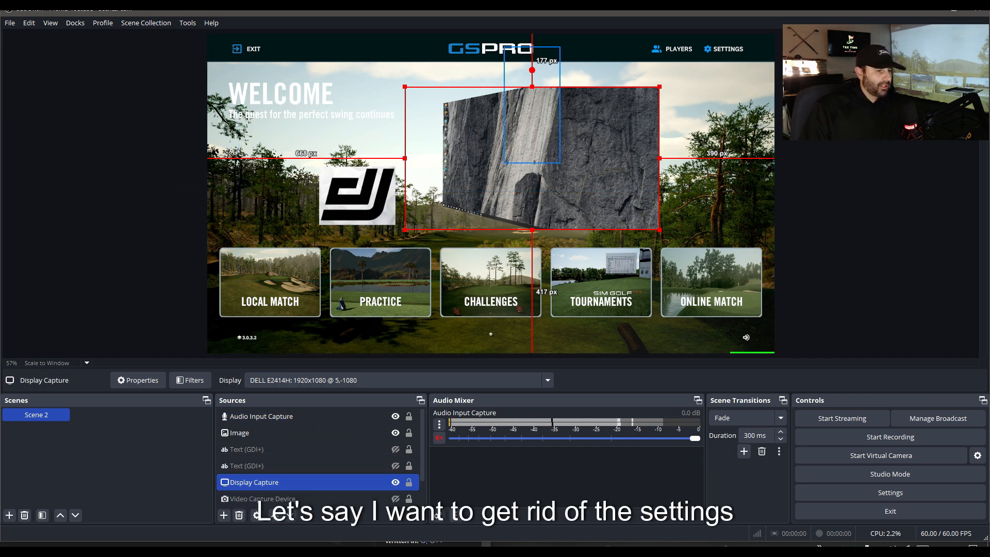
# Reset the Display Capture's 3D Effect filter to its defaults and close the filters window.
pyautogui.rightClick(354, 483)
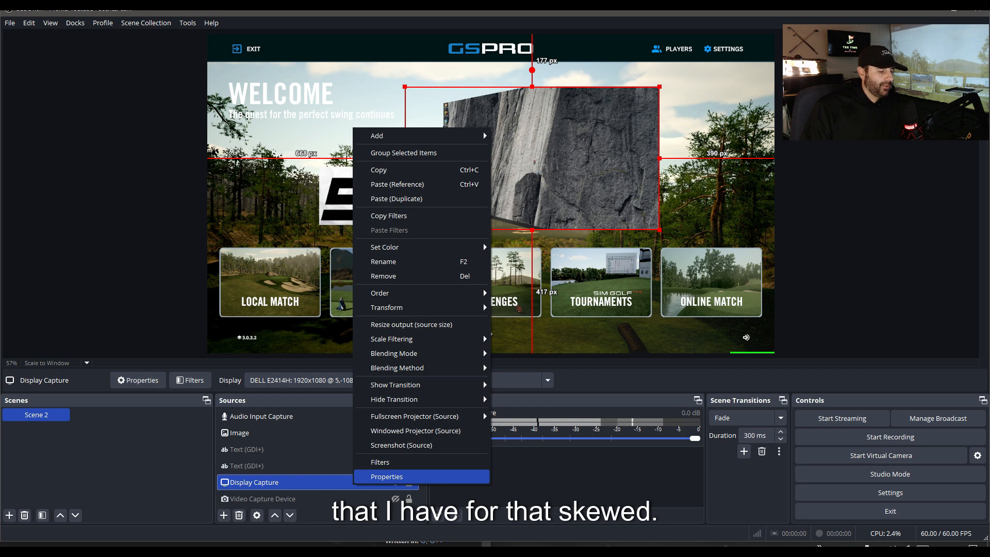
pyautogui.click(380, 462)
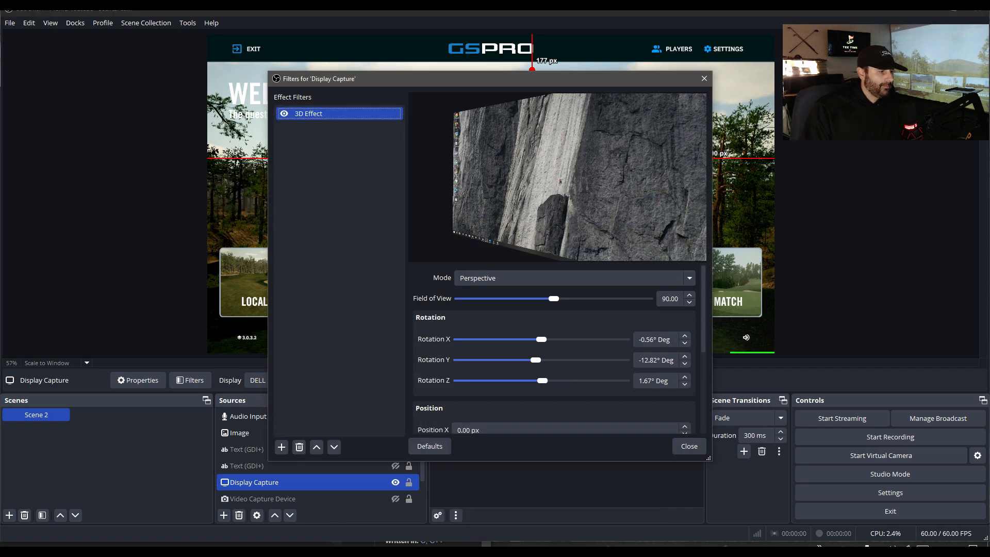
pyautogui.click(429, 446)
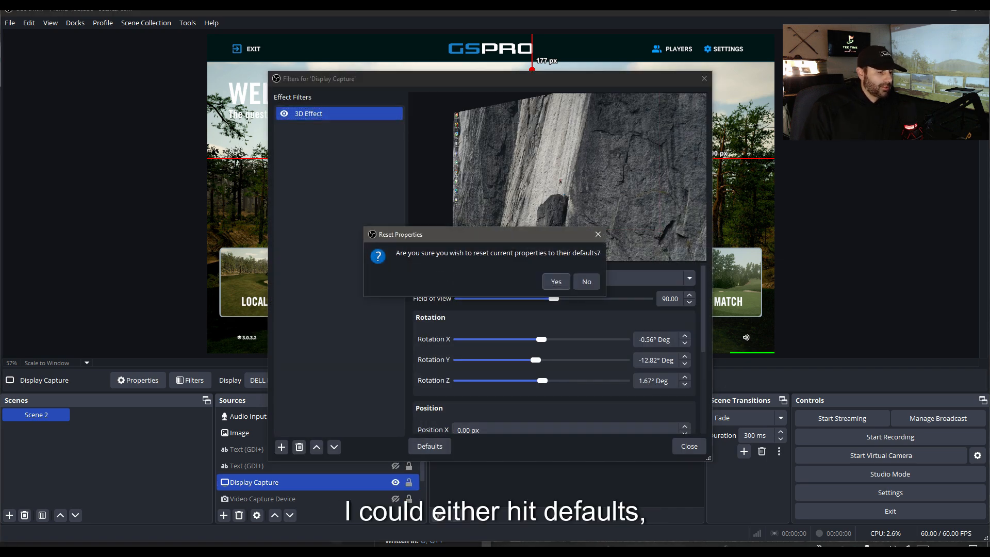
pyautogui.press('Return')
pyautogui.click(689, 446)
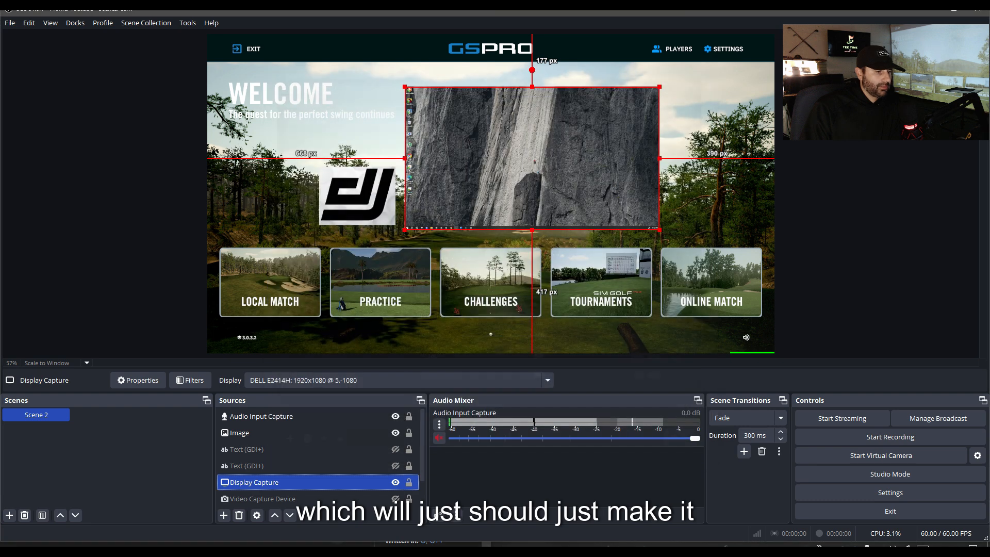
# Add a 3D Effect filter with its default name to the GSPro Game Capture source.
pyautogui.click(693, 235)
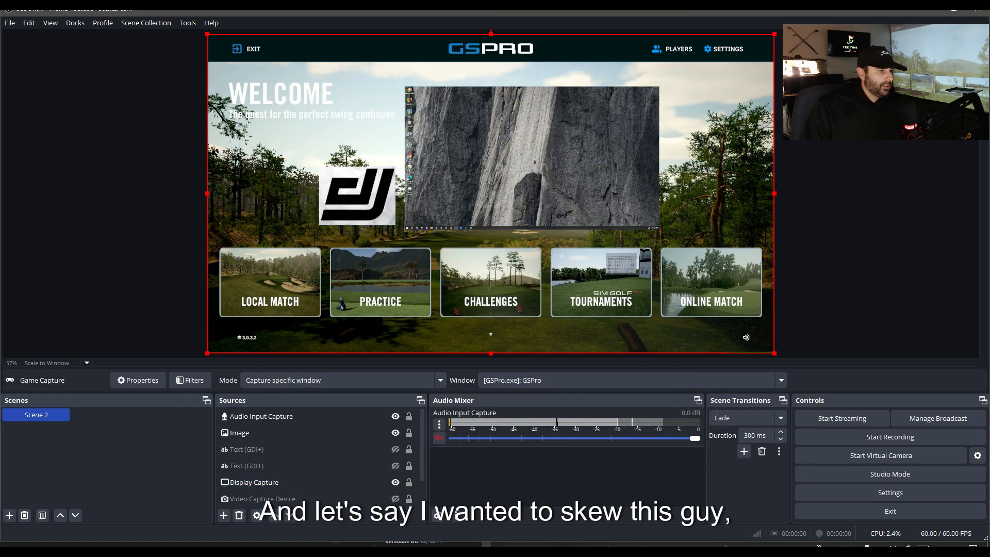
pyautogui.rightClick(363, 81)
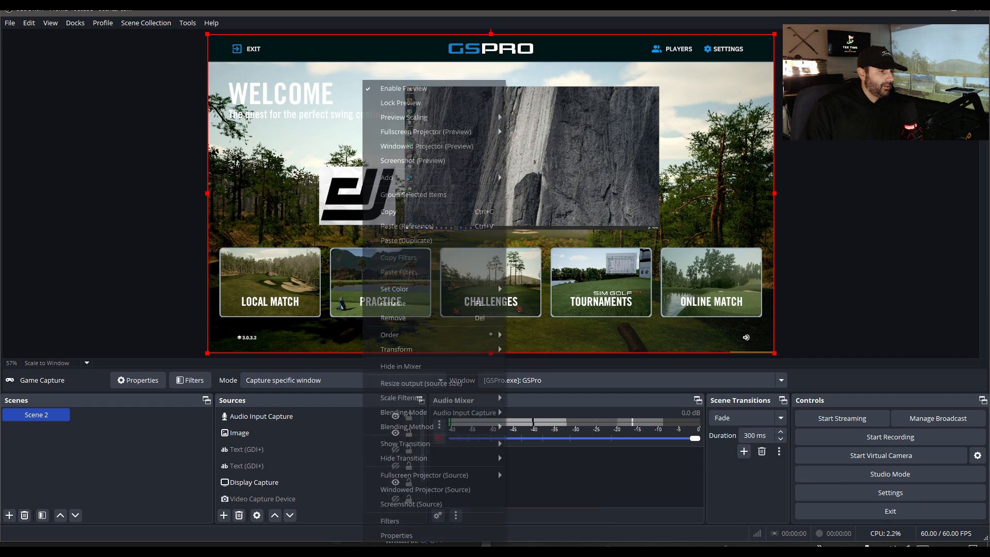
pyautogui.click(391, 521)
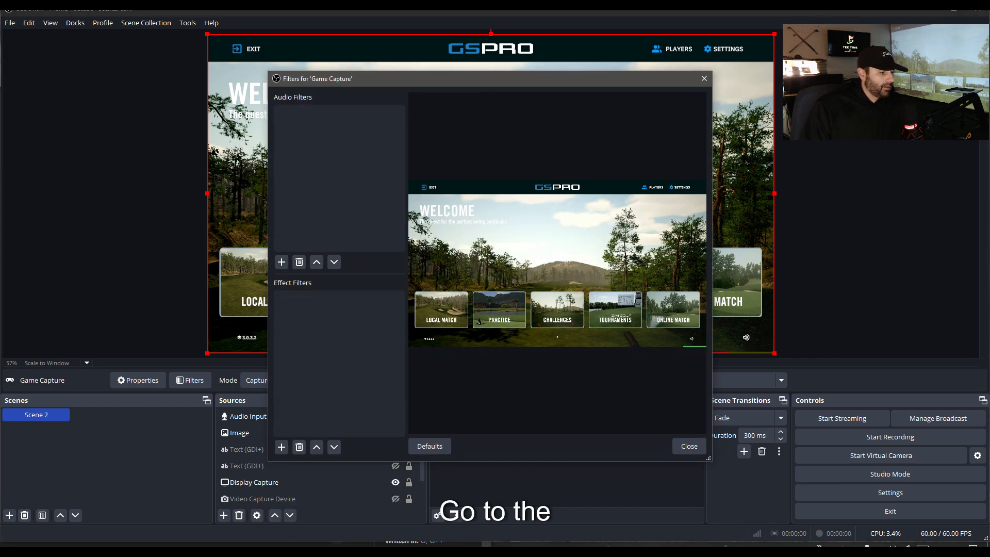
pyautogui.click(281, 447)
pyautogui.click(310, 247)
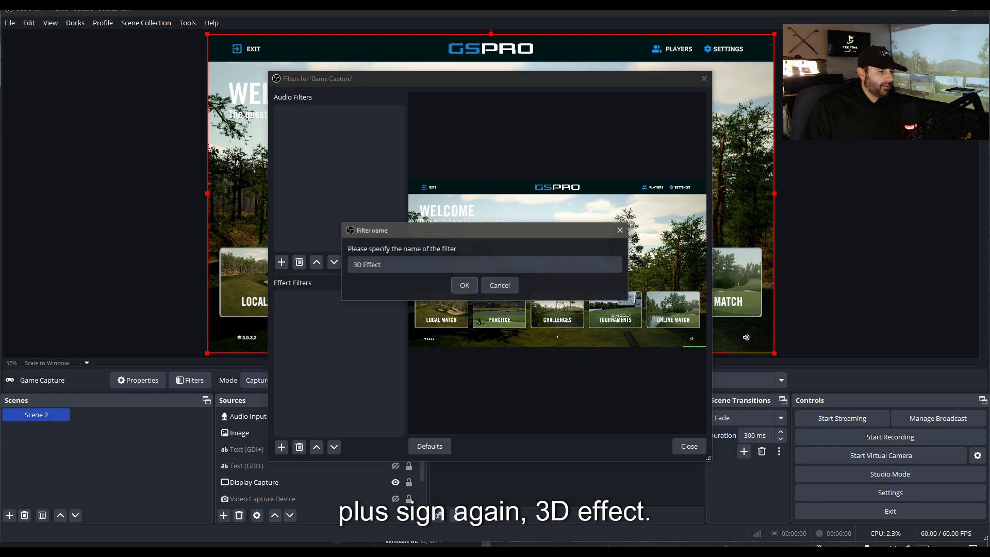
pyautogui.press('Return')
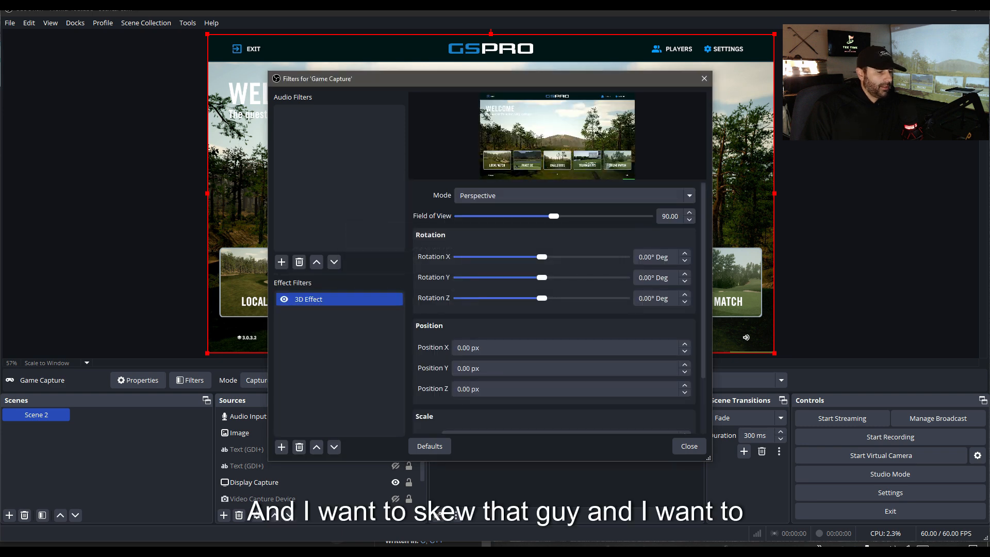
# Set the Game Capture's 3D Effect to about -6.13° Rotation Y and 110.69 Field of View, and close the filters window.
pyautogui.moveTo(542, 278); pyautogui.dragTo(538, 277)
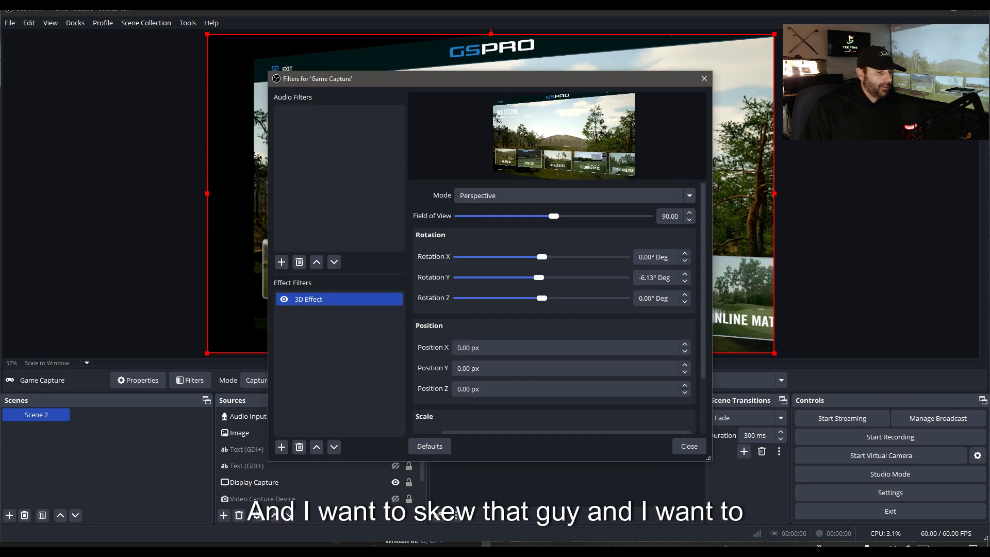
pyautogui.moveTo(554, 216); pyautogui.dragTo(576, 216)
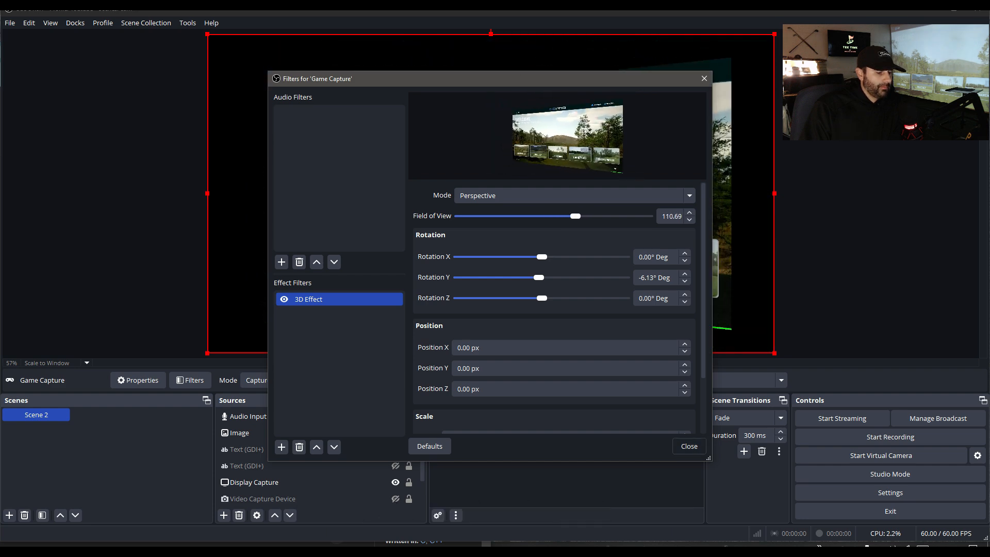
pyautogui.click(704, 79)
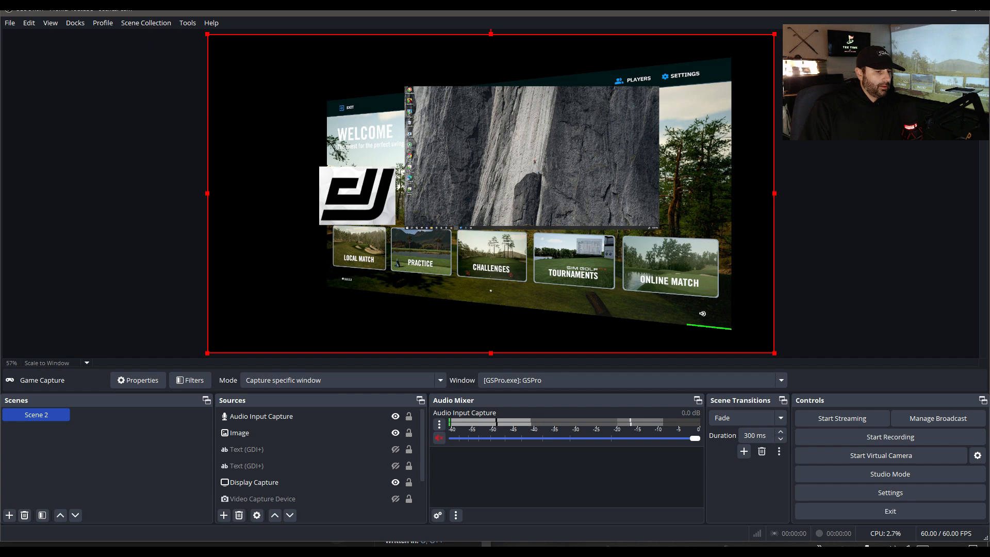
# Shrink the game capture and raise it to about 109 px from the canvas top; move the display capture to the upper left and shrink it.
pyautogui.moveTo(208, 34); pyautogui.dragTo(373, 127)
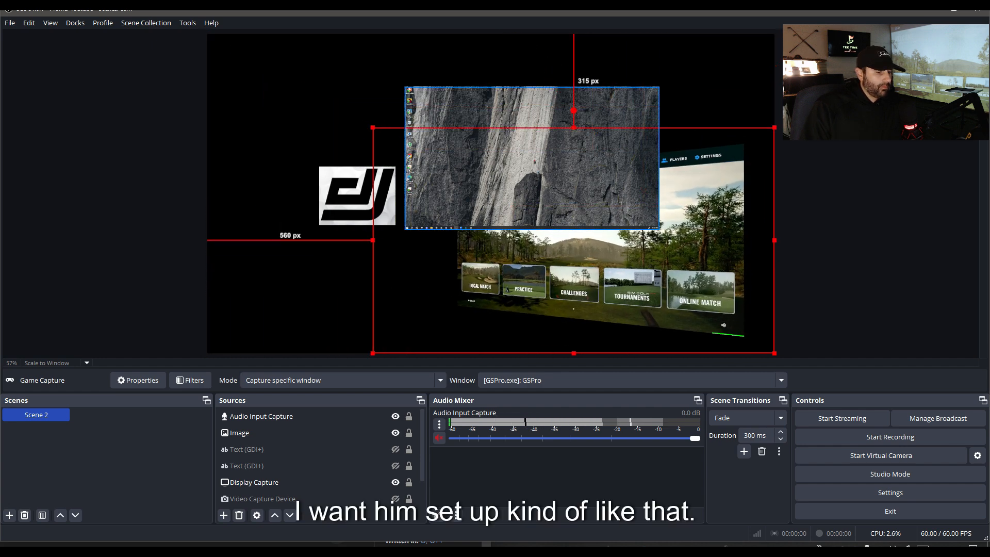
pyautogui.moveTo(574, 247); pyautogui.dragTo(573, 186)
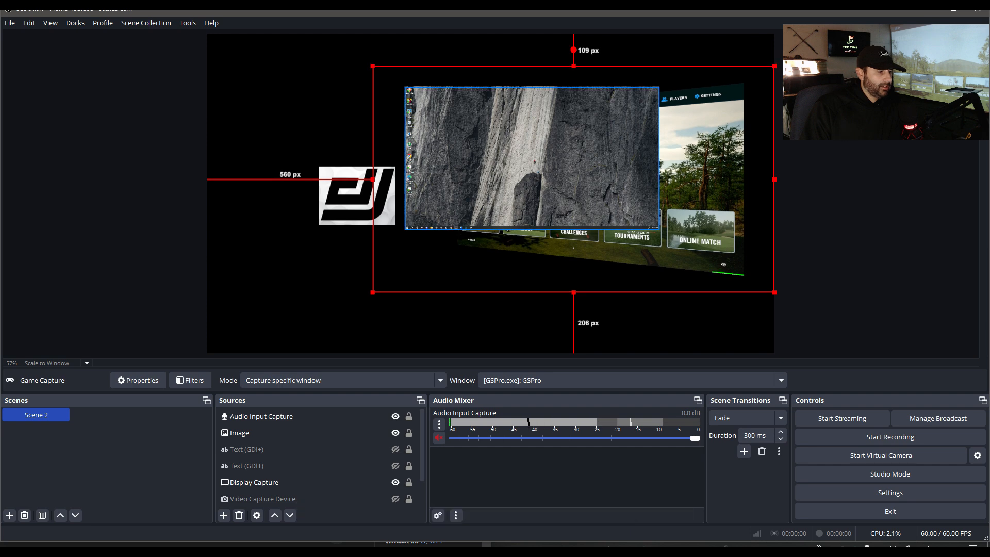
pyautogui.click(516, 158)
pyautogui.moveTo(515, 158); pyautogui.dragTo(334, 106)
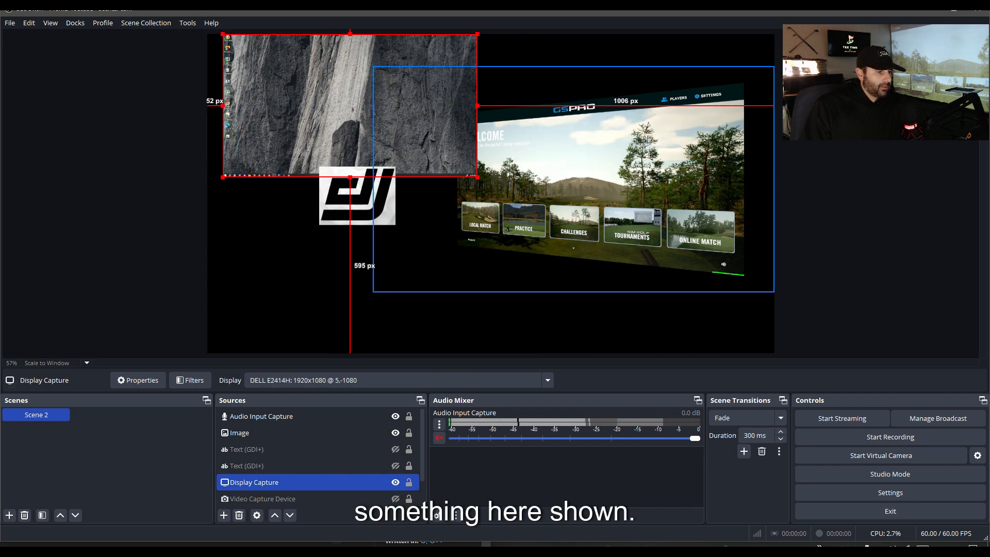
pyautogui.moveTo(478, 177); pyautogui.dragTo(442, 157)
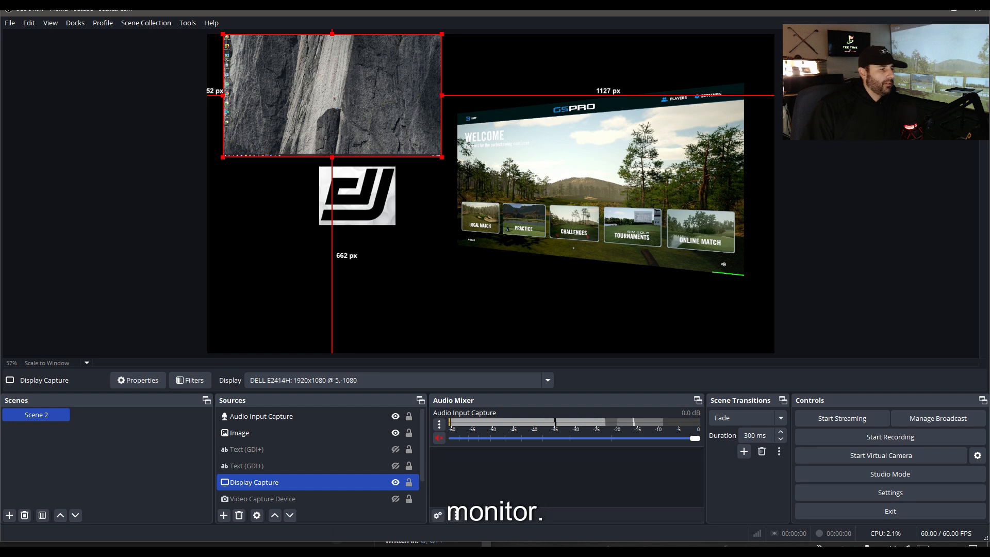
# Enlarge the logo in the canvas's lower left, about 39 px from the bottom, and lower the display capture to about 26 px from the top.
pyautogui.click(361, 198)
pyautogui.click(379, 202)
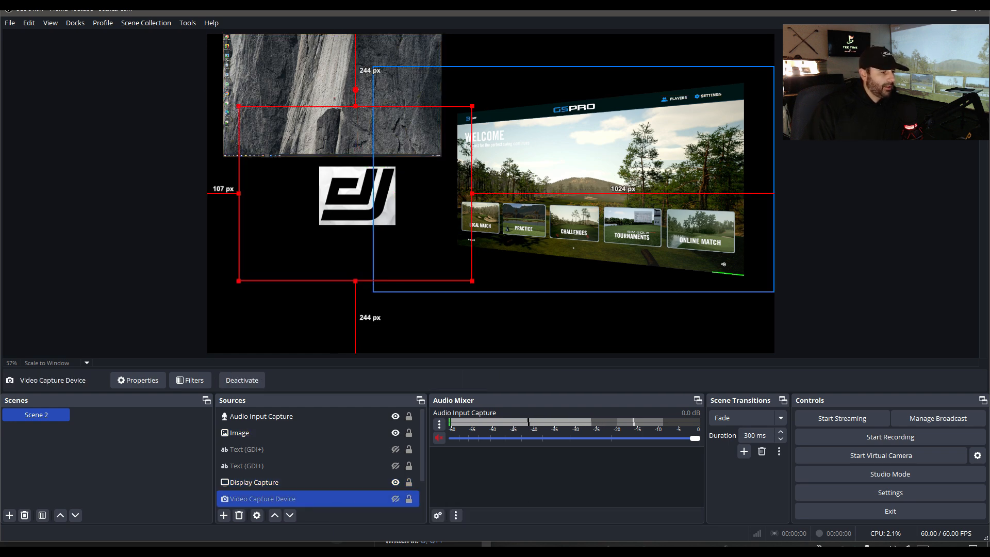
pyautogui.click(361, 200)
pyautogui.moveTo(361, 200); pyautogui.dragTo(278, 304)
pyautogui.moveTo(313, 271); pyautogui.dragTo(440, 173)
pyautogui.click(392, 194)
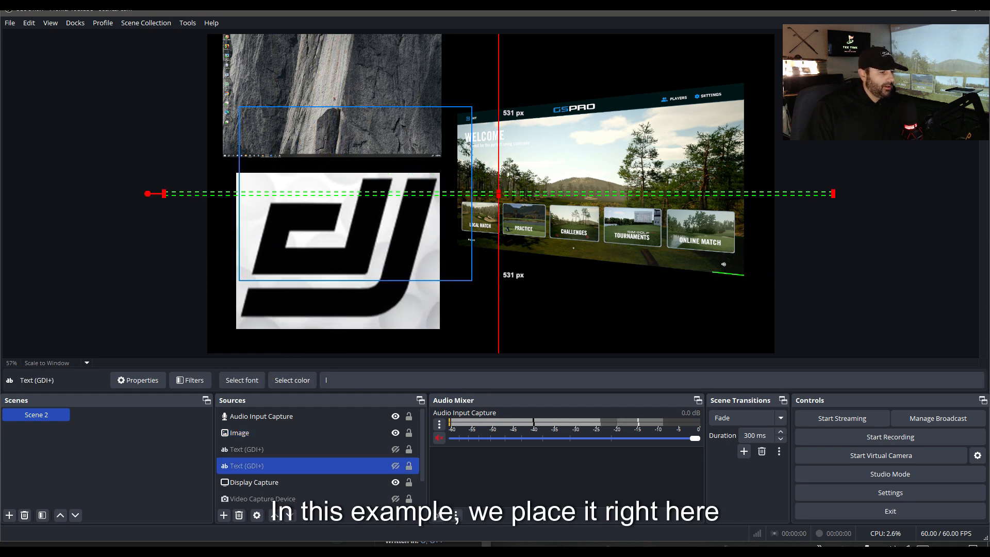
pyautogui.click(384, 211)
pyautogui.moveTo(383, 195); pyautogui.dragTo(382, 207)
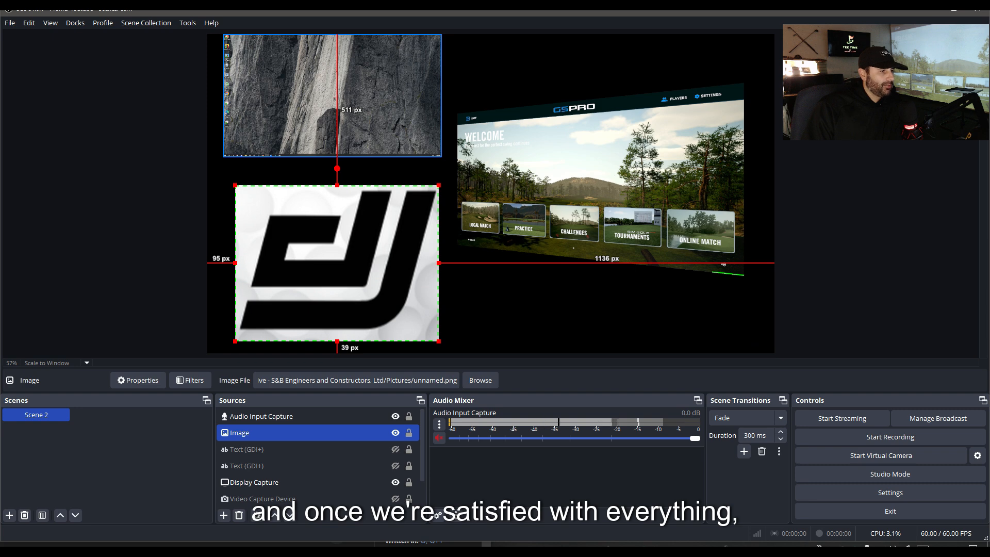
pyautogui.moveTo(381, 123); pyautogui.dragTo(383, 131)
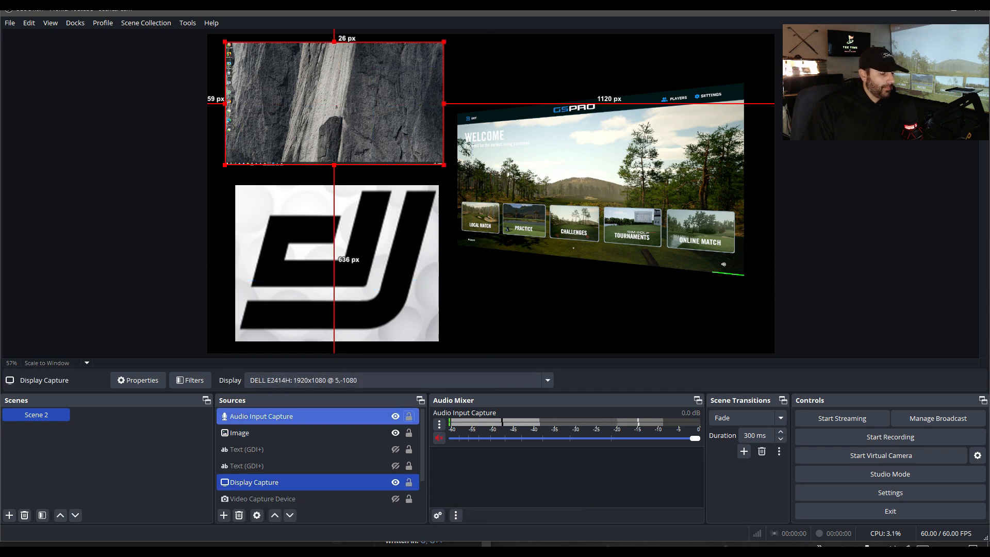
# Lock every source in Scene 2, from the Audio Input Capture down to the Game Capture.
pyautogui.click(409, 416)
pyautogui.click(409, 433)
pyautogui.click(409, 450)
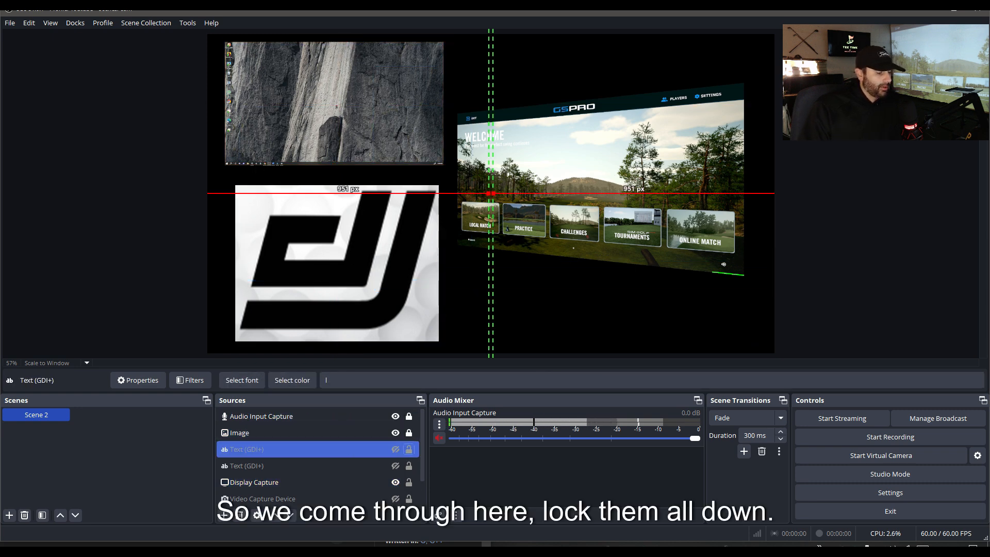
pyautogui.click(409, 465)
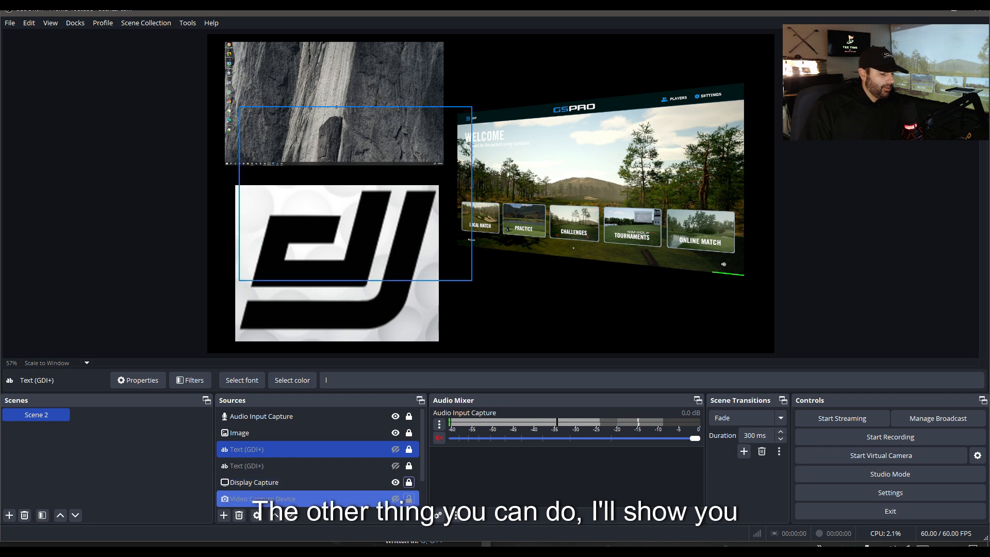
pyautogui.scroll(-1, 408, 495)
pyautogui.click(409, 465)
pyautogui.click(409, 483)
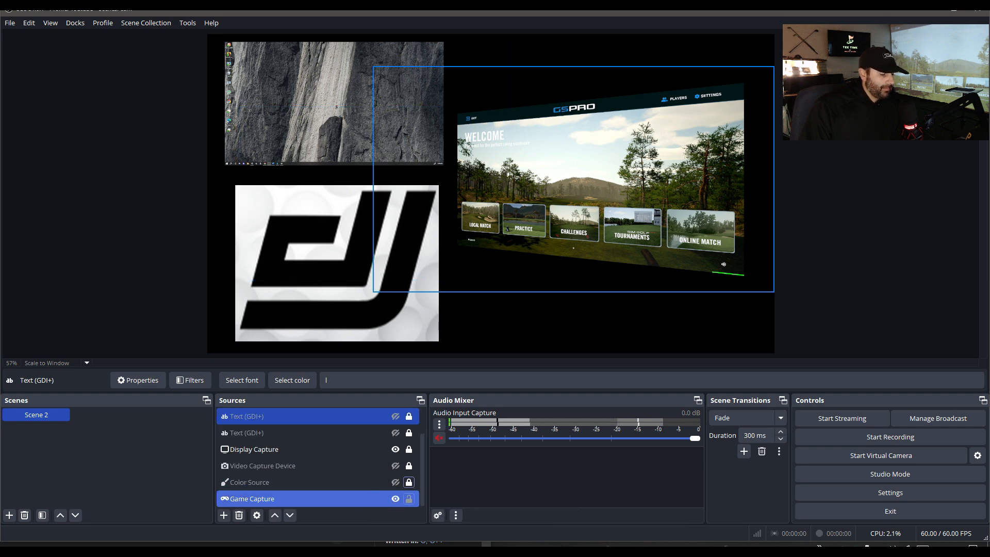
pyautogui.click(408, 498)
# Group the Image and Display Capture sources, and shrink the group so it starts about 365 px from the canvas's left edge.
pyautogui.scroll(1, 317, 454)
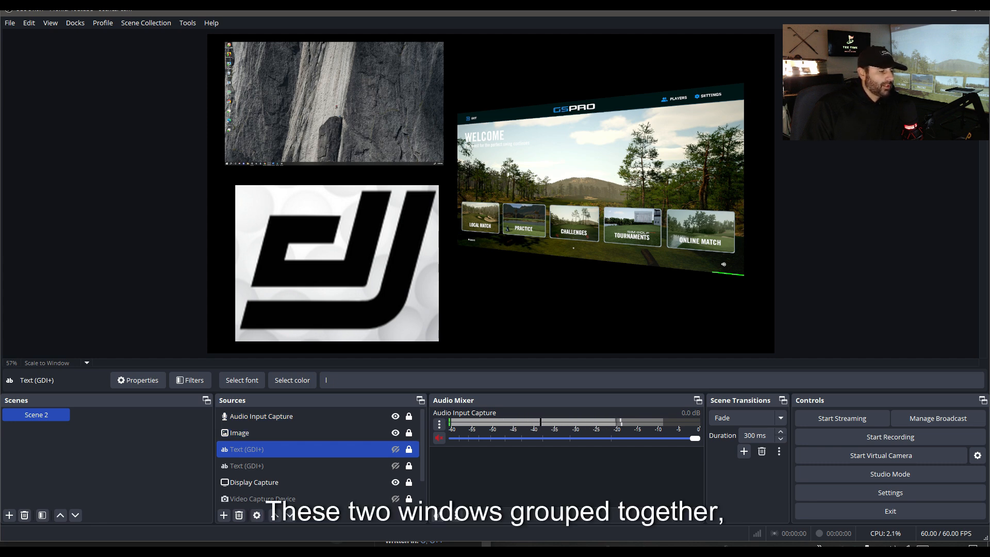
pyautogui.scroll(-1, 309, 449)
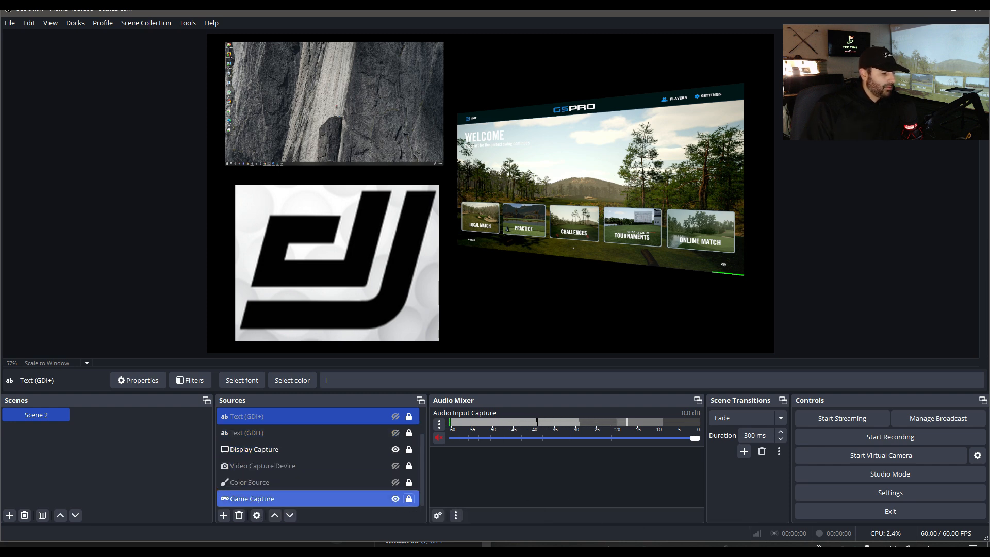
pyautogui.scroll(1, 309, 482)
pyautogui.click(310, 433)
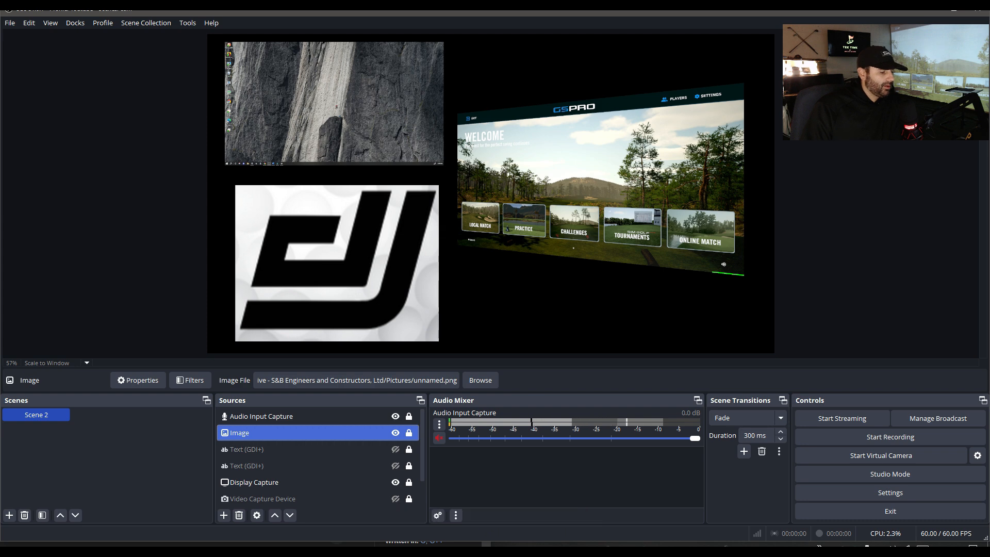
pyautogui.scroll(-1, 309, 433)
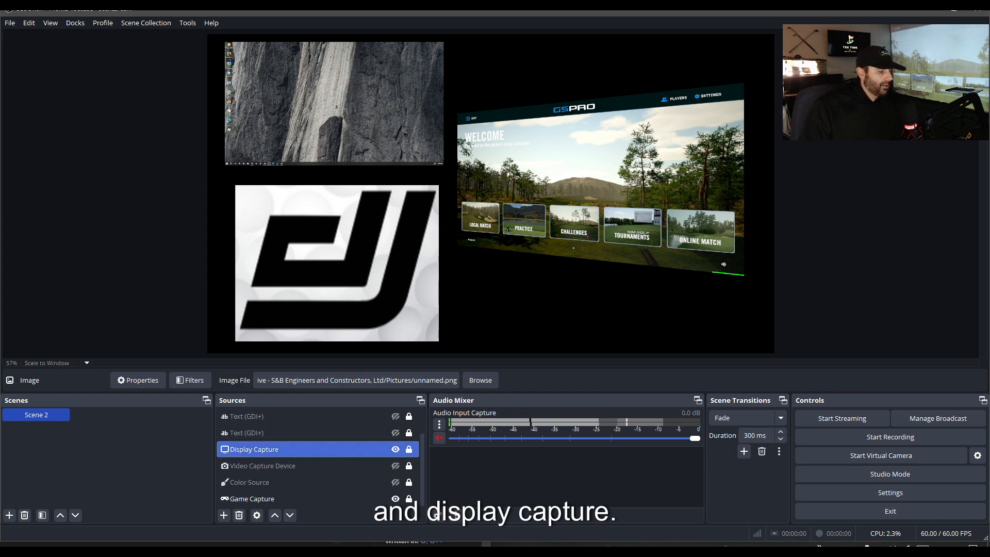
pyautogui.scroll(1, 310, 450)
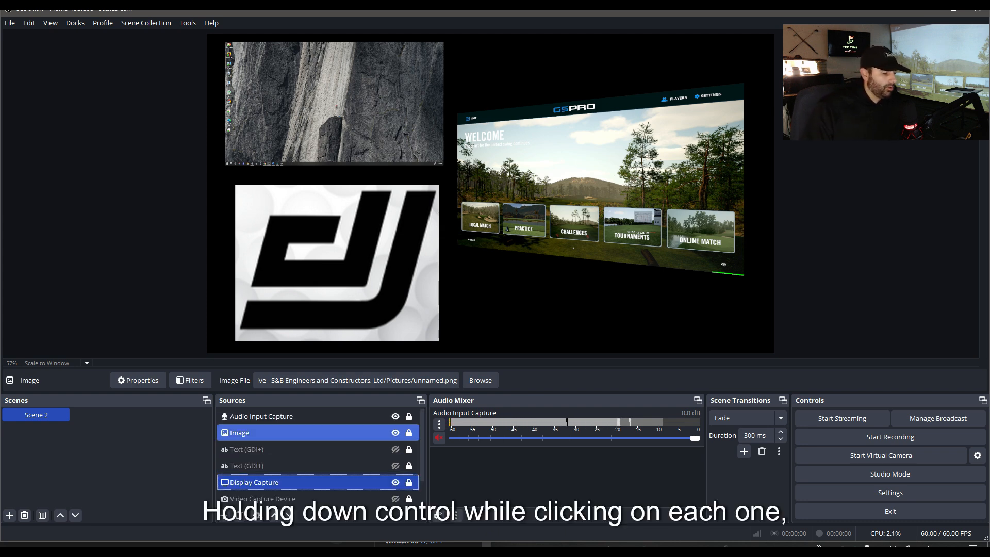
pyautogui.rightClick(305, 432)
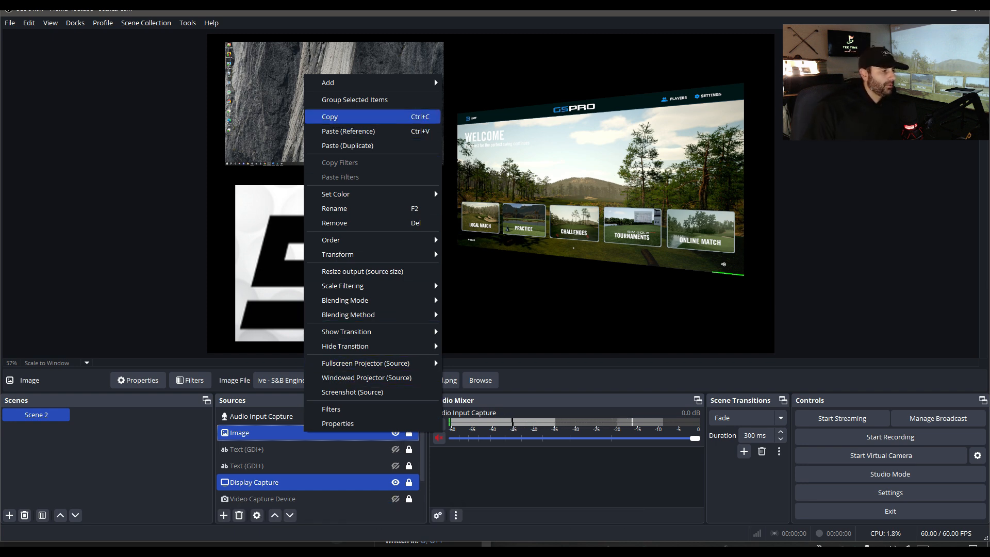
pyautogui.click(354, 100)
pyautogui.moveTo(340, 165); pyautogui.dragTo(364, 167)
pyautogui.moveTo(249, 44); pyautogui.dragTo(315, 135)
# Add a 3D Effect filter with about 18.39° Rotation Y to the group, and move the group up and left on the canvas.
pyautogui.rightClick(343, 255)
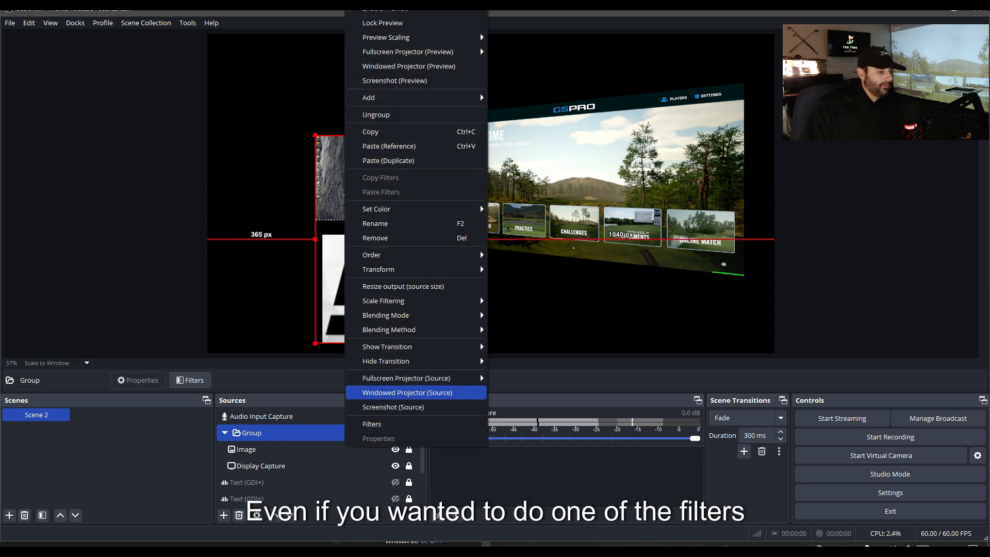
pyautogui.click(371, 424)
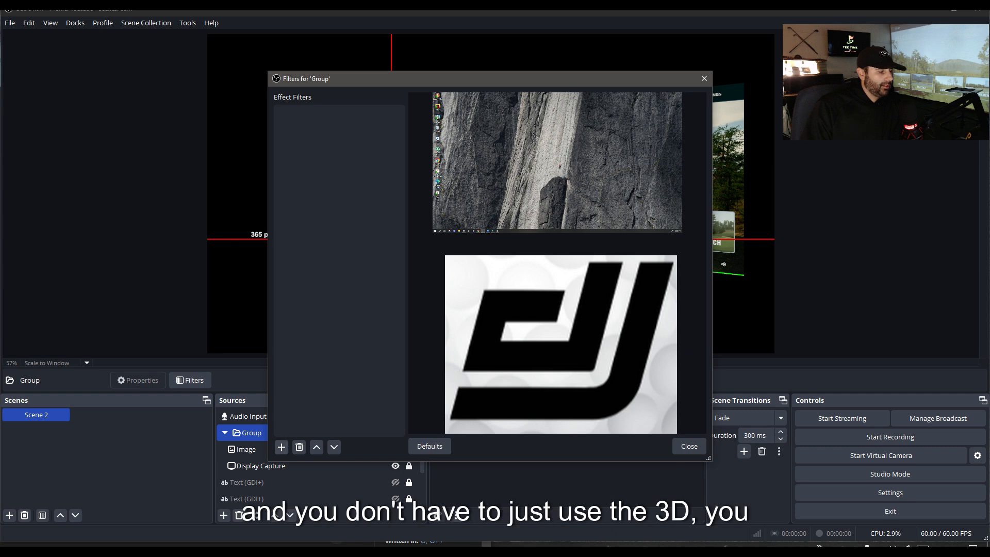
pyautogui.click(282, 446)
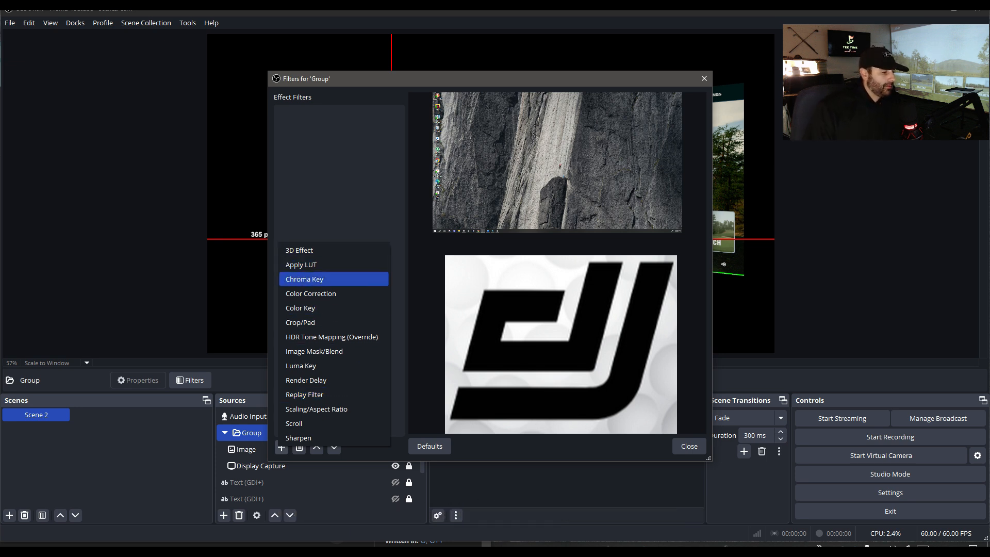
pyautogui.click(333, 250)
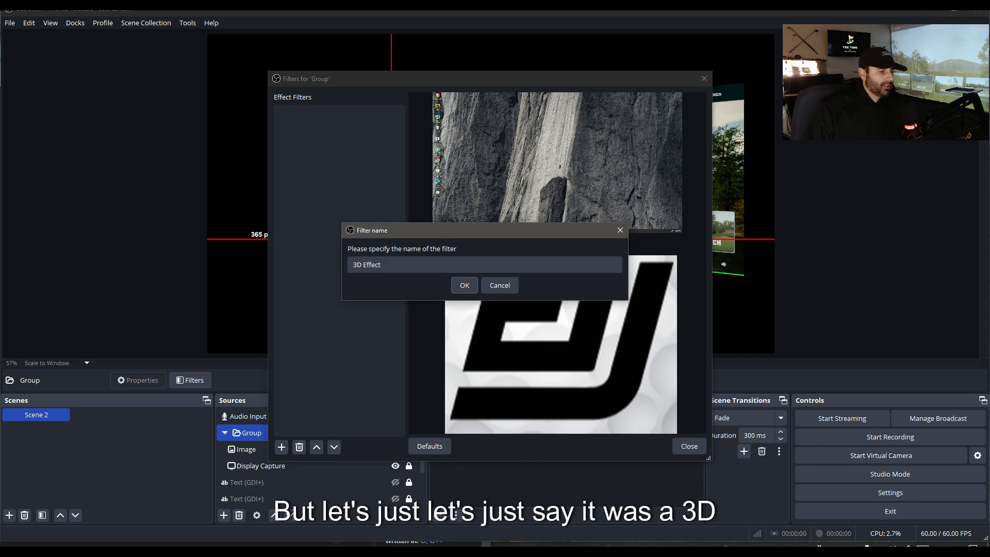
pyautogui.press('Return')
pyautogui.moveTo(542, 277); pyautogui.dragTo(551, 277)
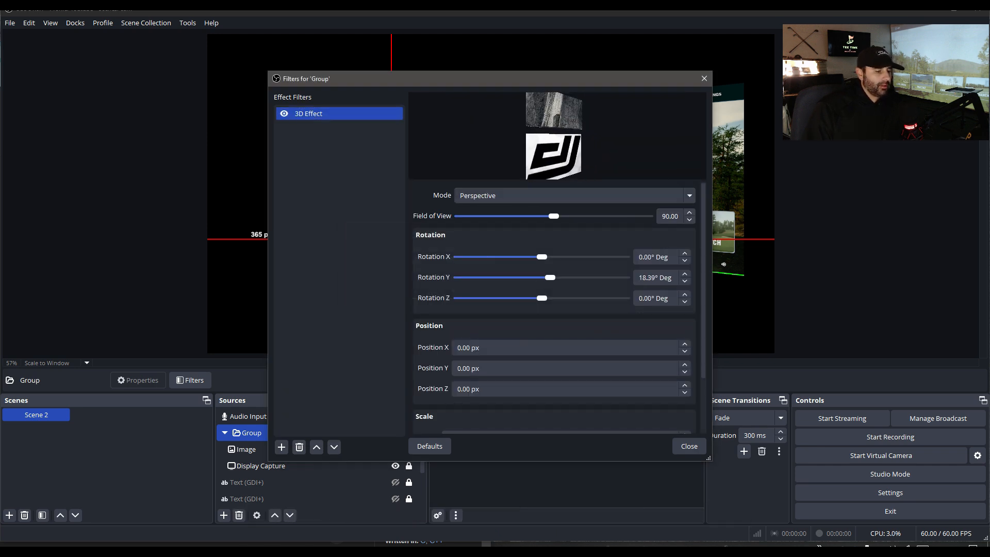
pyautogui.click(689, 446)
pyautogui.moveTo(382, 239); pyautogui.dragTo(334, 175)
pyautogui.click(361, 317)
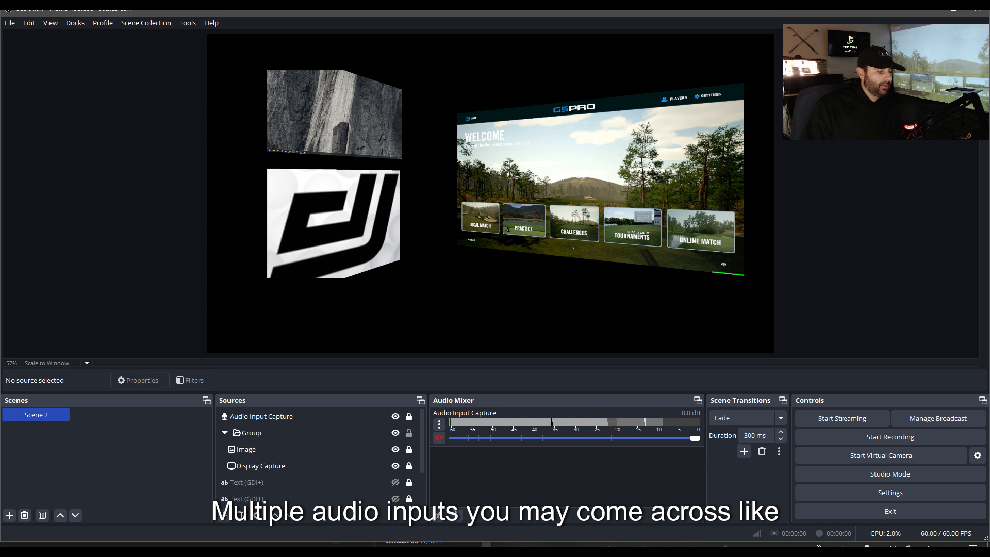
# Add a second Audio Input Capture source and review its available microphone devices without choosing one.
pyautogui.click(225, 515)
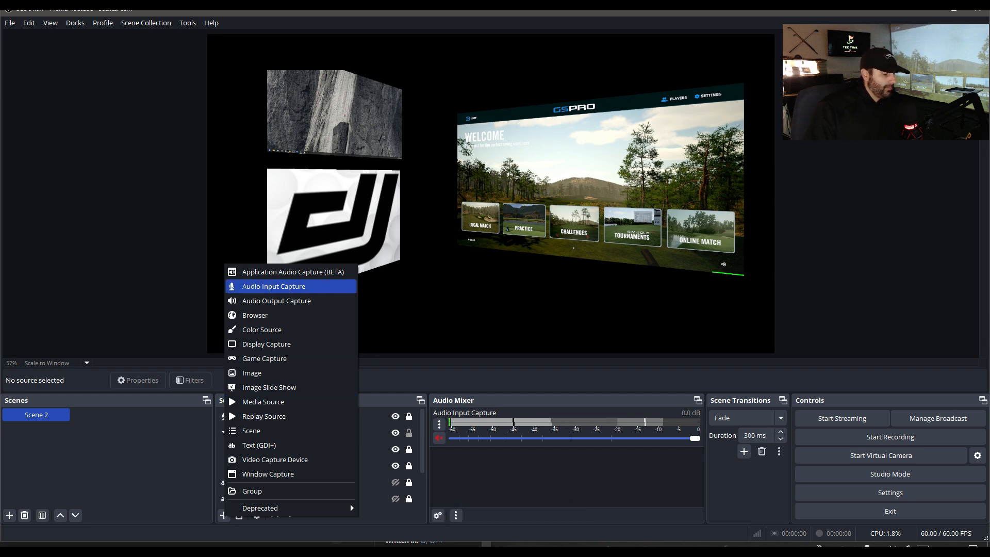
pyautogui.click(273, 286)
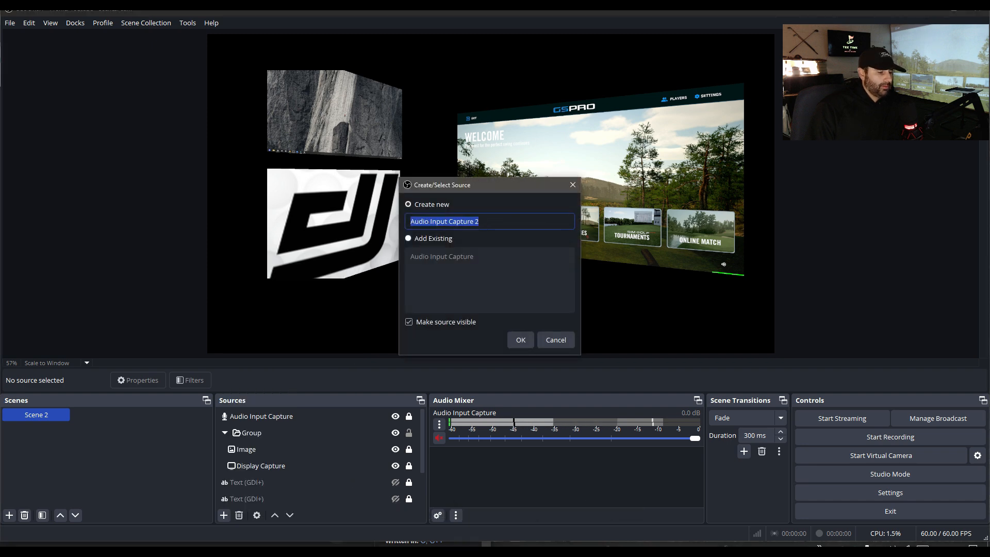
pyautogui.click(521, 340)
pyautogui.click(501, 169)
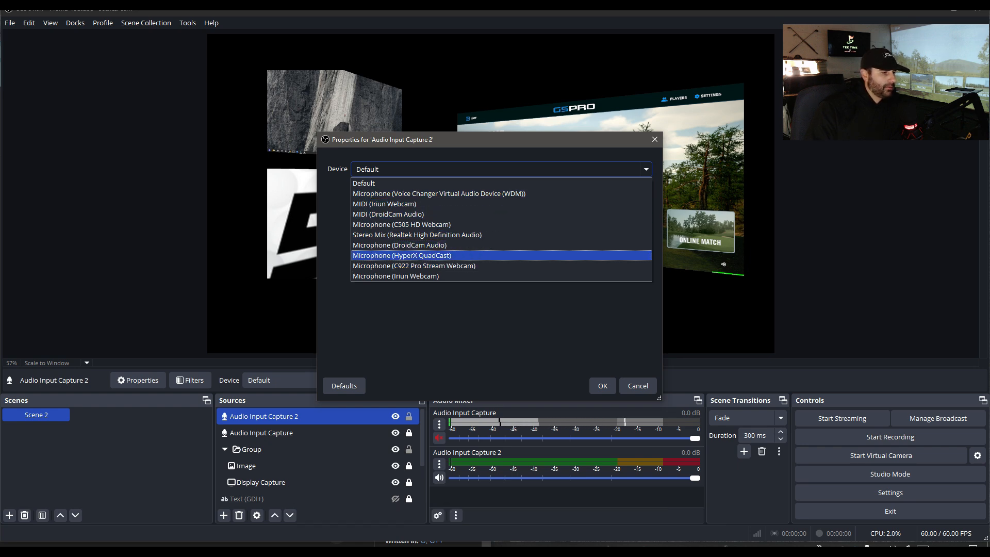
pyautogui.click(638, 386)
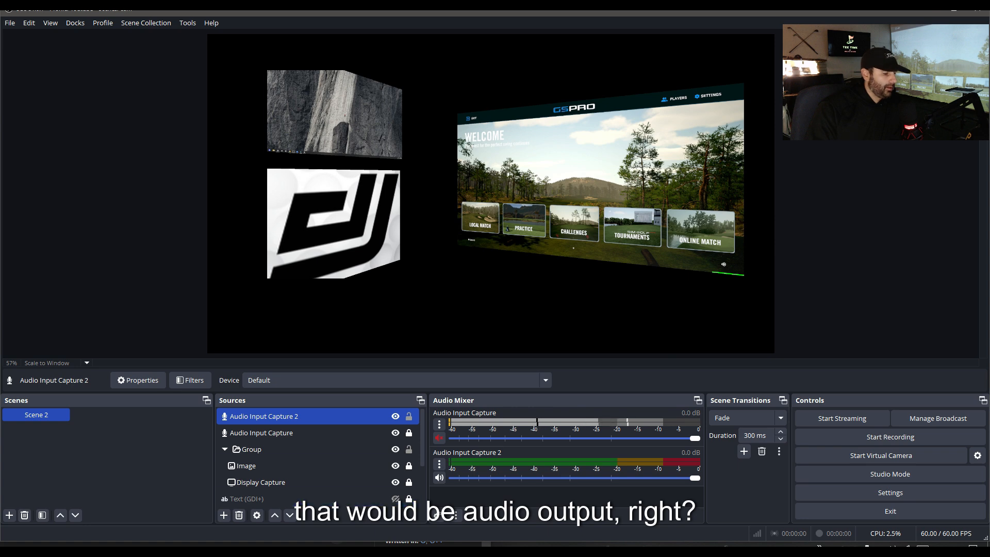
# Add an Audio Output Capture source using the Speakers / Headphones (Realtek High Definition Audio) device.
pyautogui.click(224, 515)
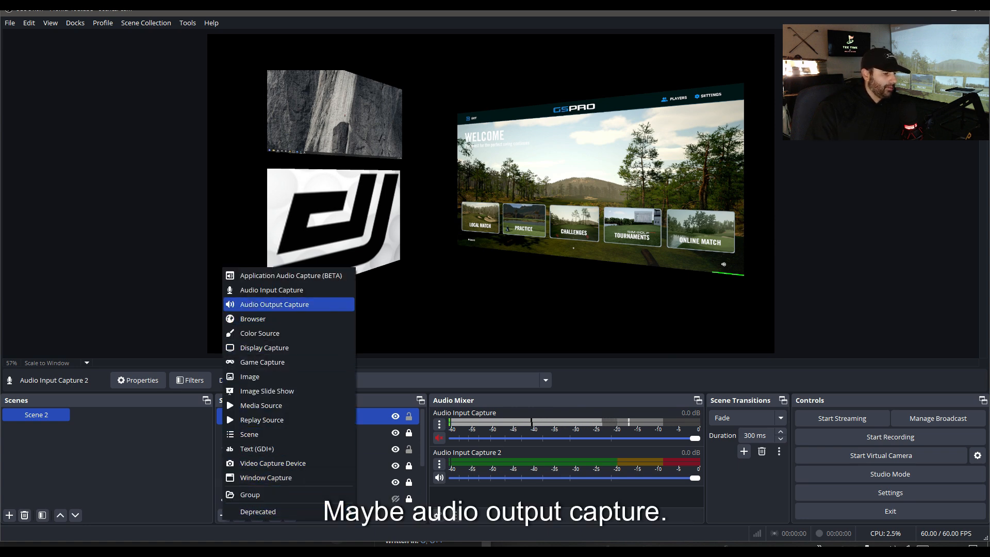
pyautogui.click(278, 304)
pyautogui.click(521, 339)
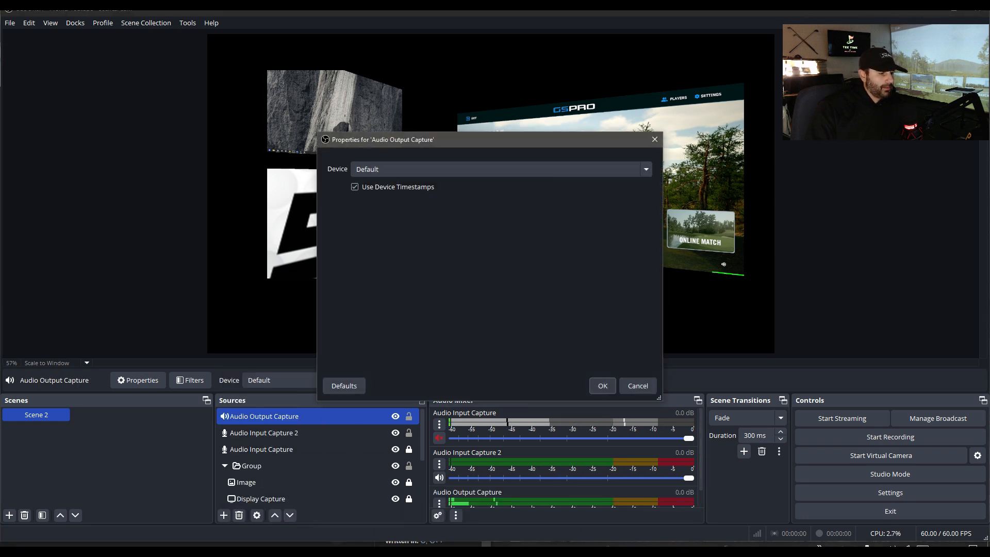
pyautogui.click(501, 169)
pyautogui.press('Down')
pyautogui.press('Down')
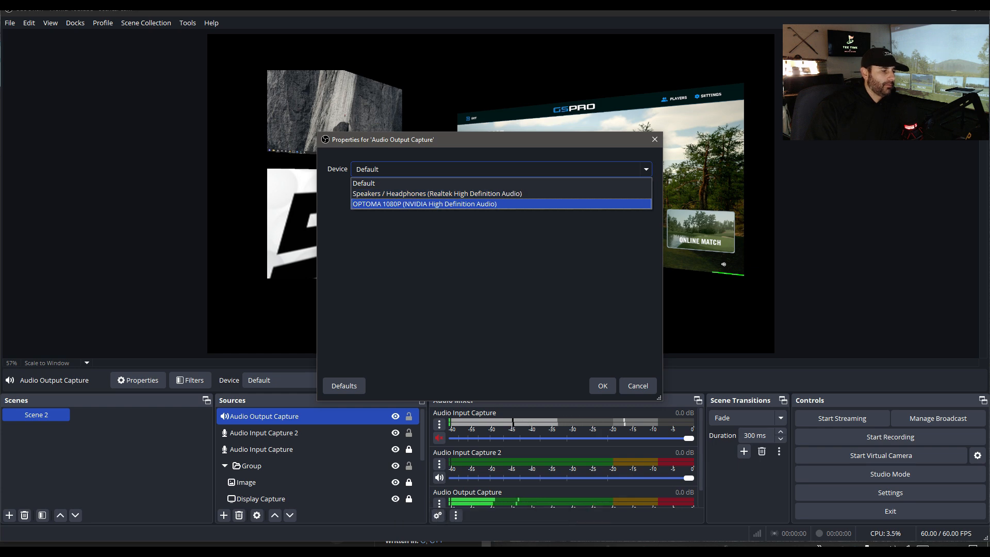
pyautogui.press('Up')
pyautogui.press('Return')
pyautogui.click(602, 386)
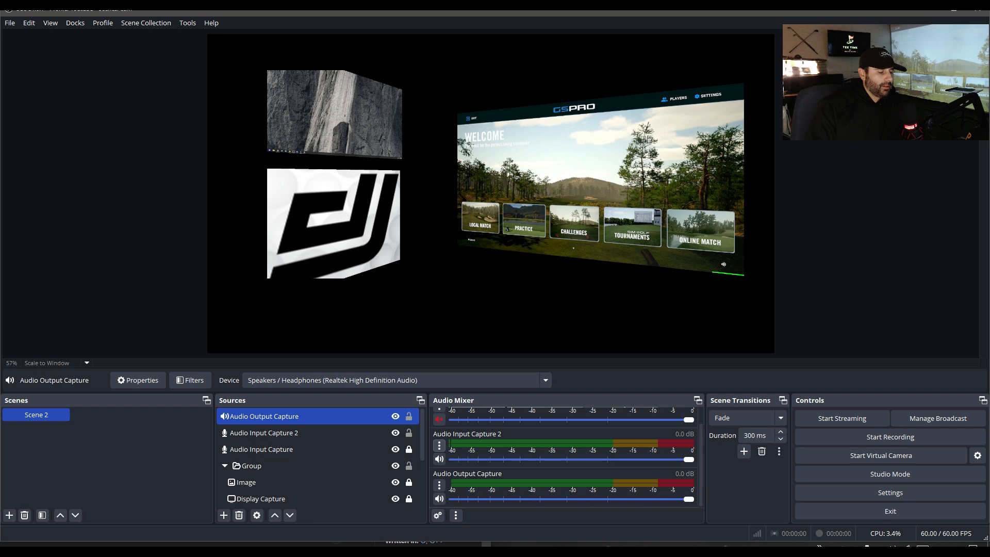
# Examine the mixer options of Audio Input Capture 2 for a way to remove it.
pyautogui.click(439, 446)
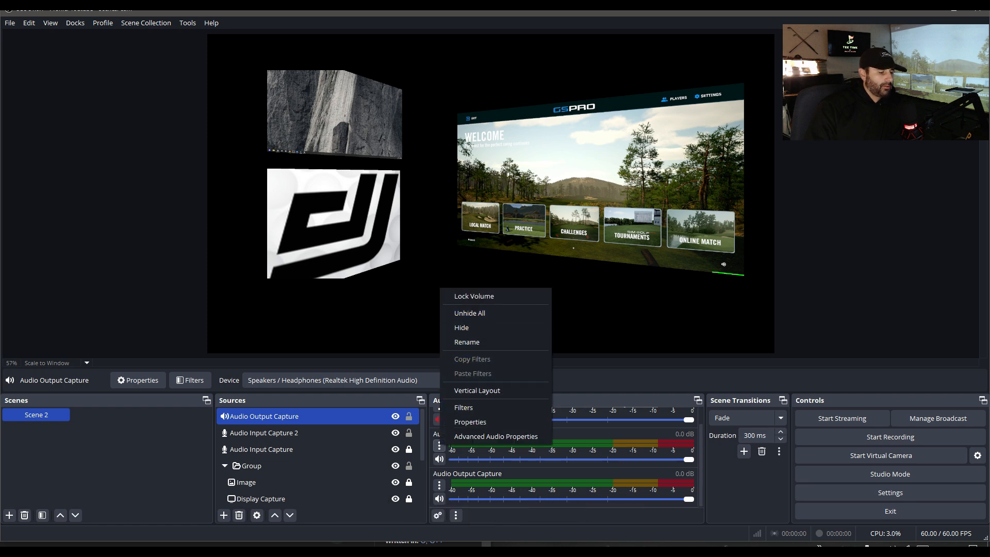
pyautogui.press('Escape')
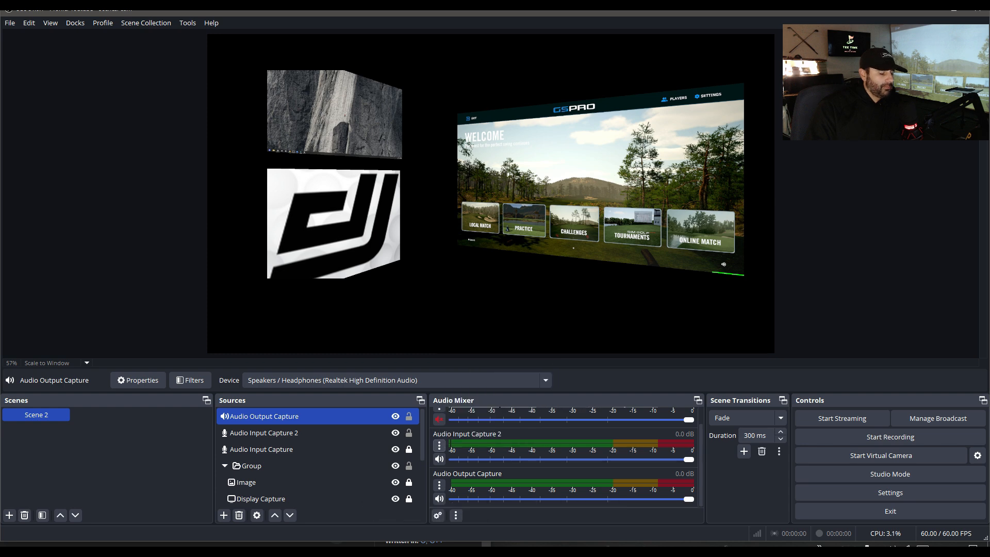
pyautogui.click(439, 445)
pyautogui.click(440, 445)
pyautogui.click(440, 444)
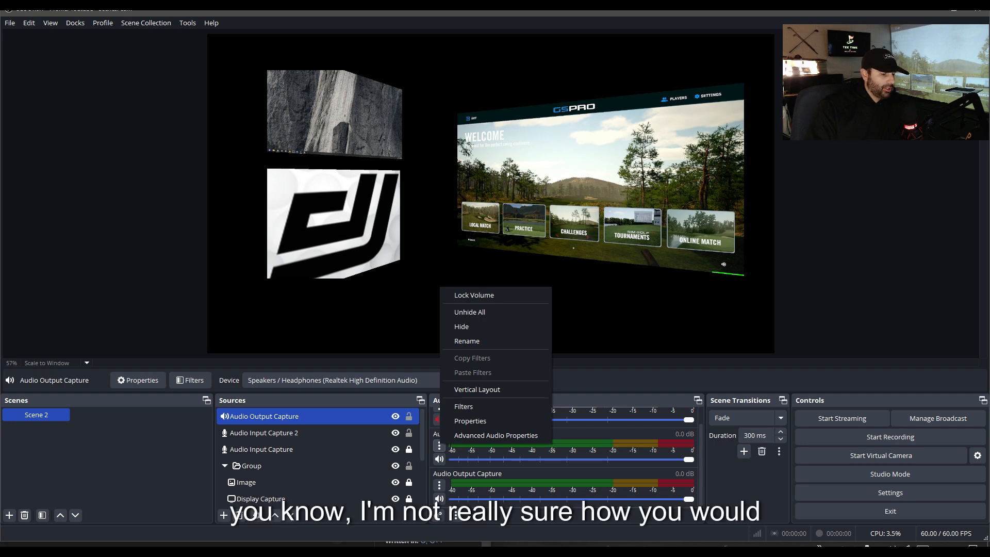
pyautogui.click(439, 445)
pyautogui.click(439, 445)
pyautogui.click(439, 446)
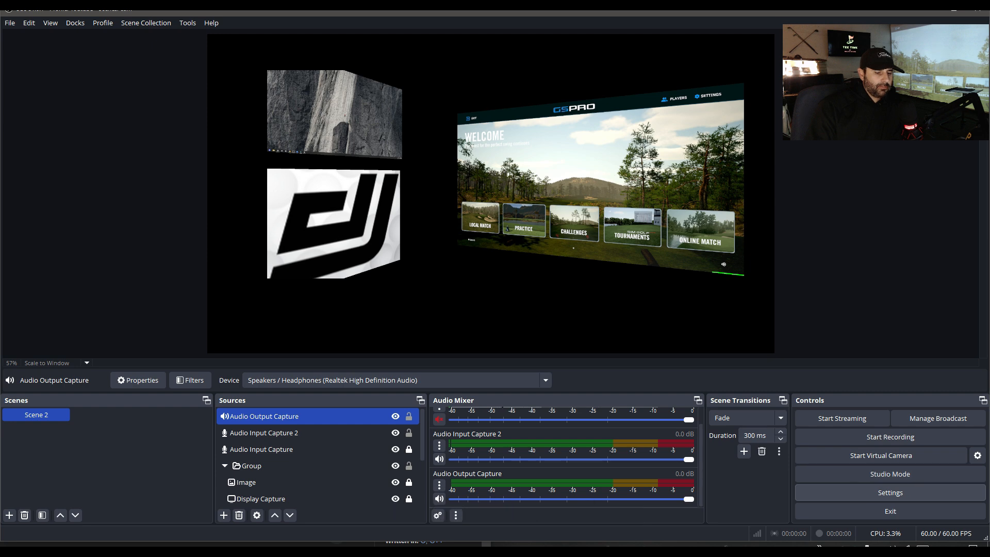
# Review the Audio and Advanced settings for mixer device options, and leave them without making changes.
pyautogui.click(890, 492)
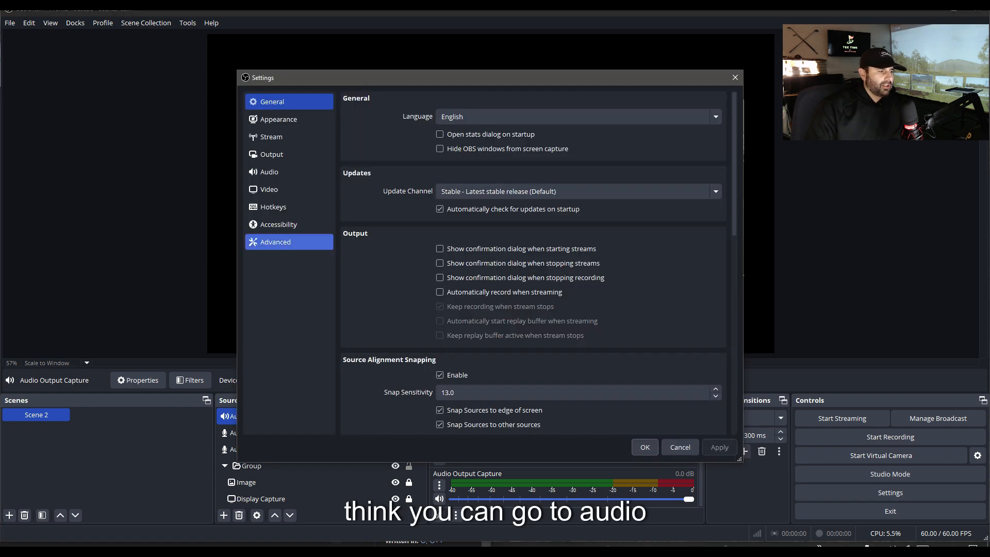
pyautogui.click(279, 172)
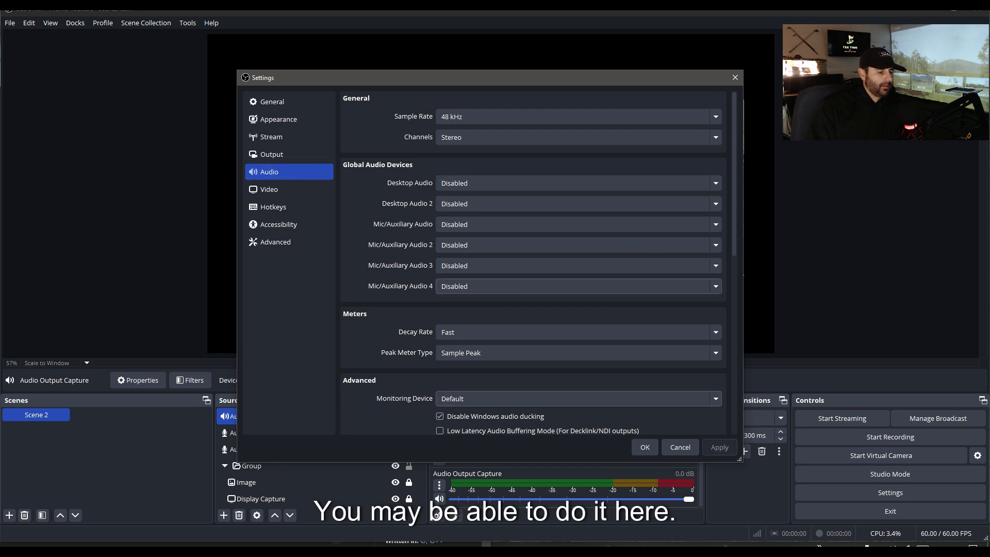
pyautogui.scroll(-15, 533, 263)
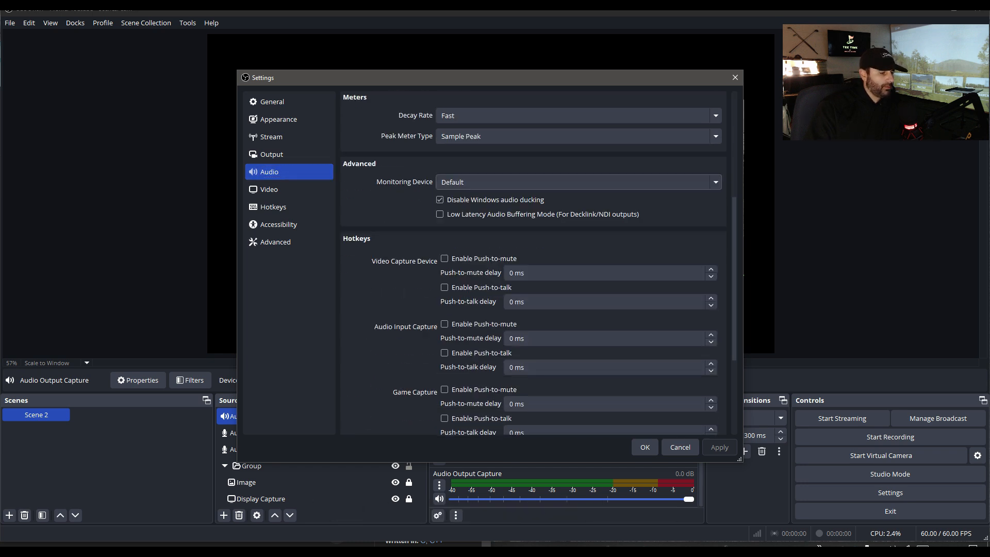
pyautogui.click(281, 242)
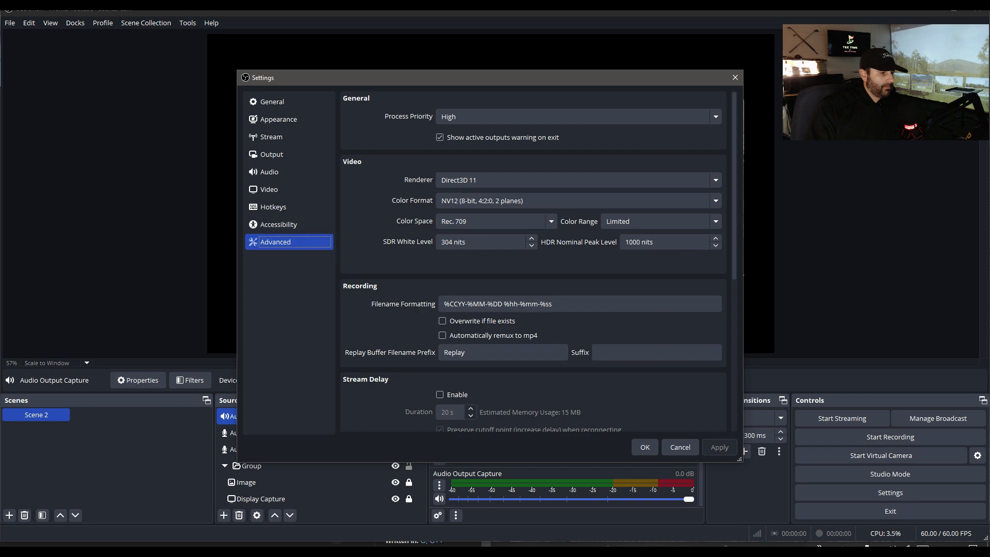
pyautogui.click(680, 447)
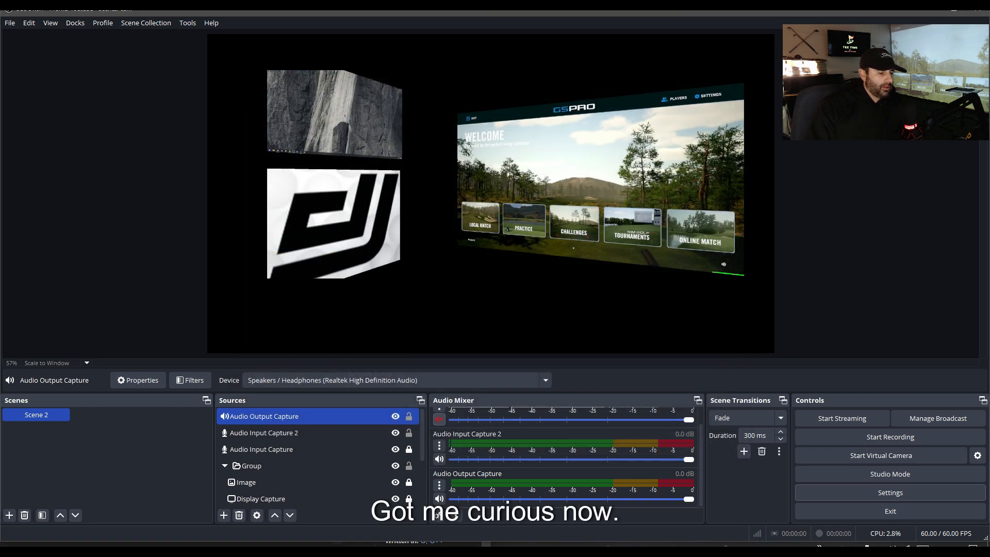
# Mute Audio Input Capture 2 and hide it from the audio mixer.
pyautogui.scroll(1, 565, 457)
pyautogui.click(439, 425)
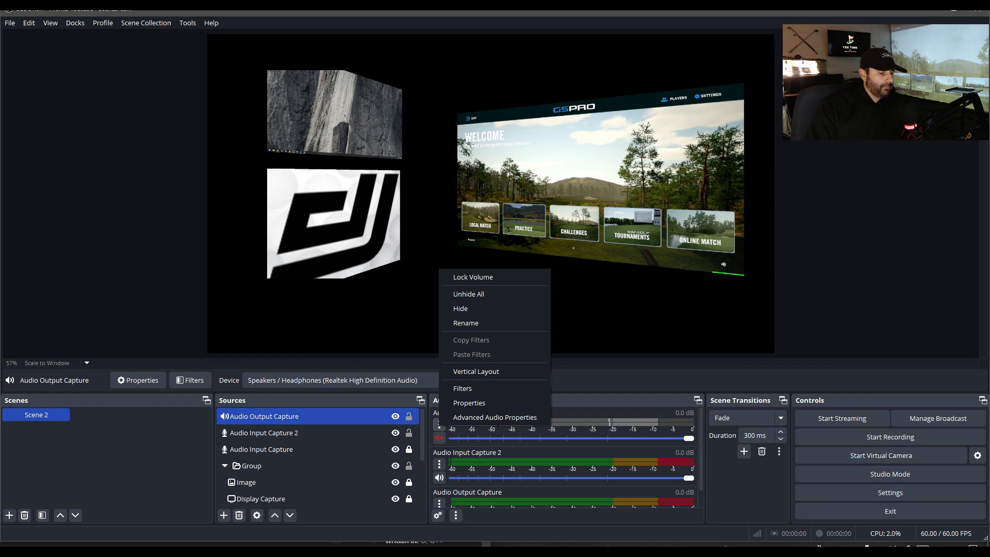
pyautogui.click(439, 426)
pyautogui.click(438, 425)
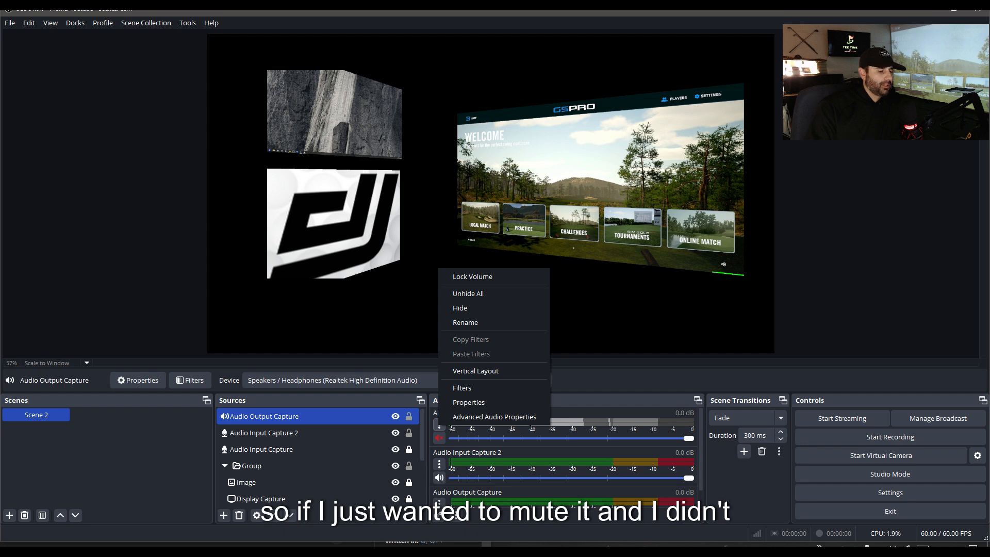
pyautogui.click(439, 477)
pyautogui.click(438, 466)
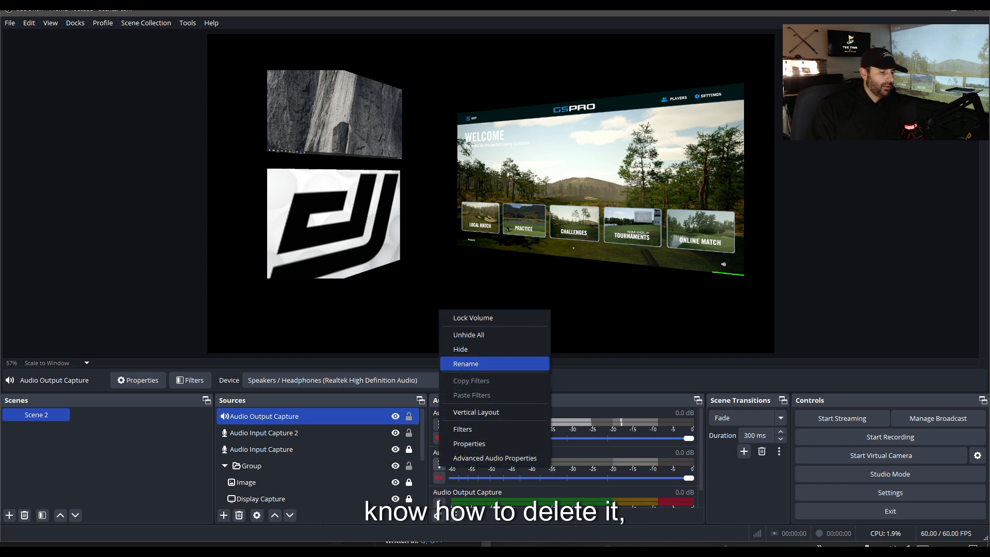
pyautogui.click(460, 349)
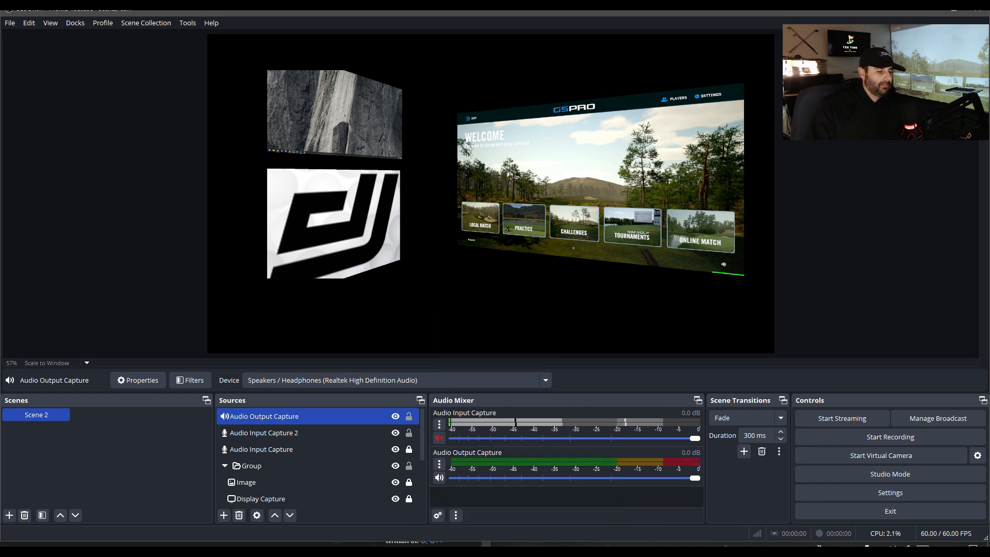
# Switch the audio mixer to the vertical layout and show the scenes in list mode.
pyautogui.rightClick(532, 401)
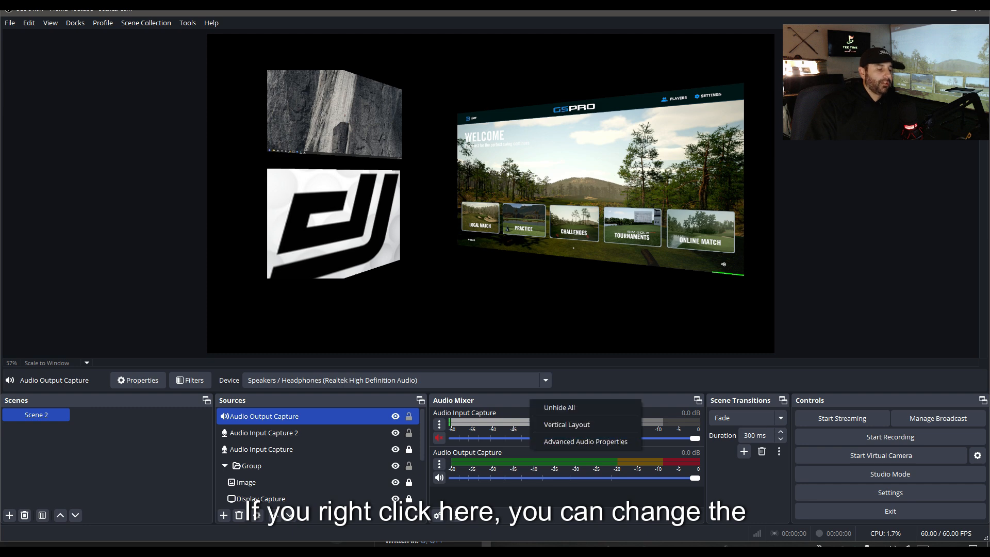
pyautogui.click(567, 424)
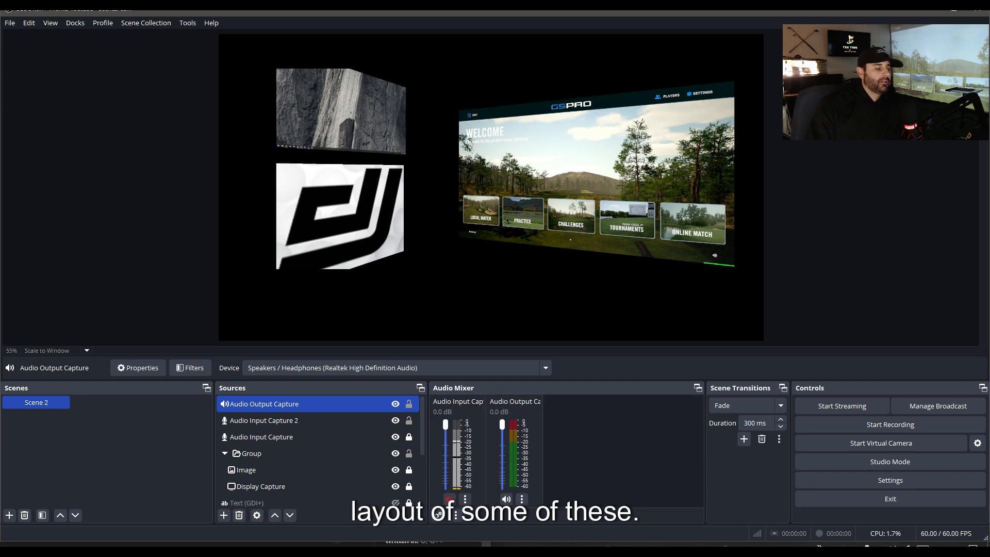
pyautogui.rightClick(115, 390)
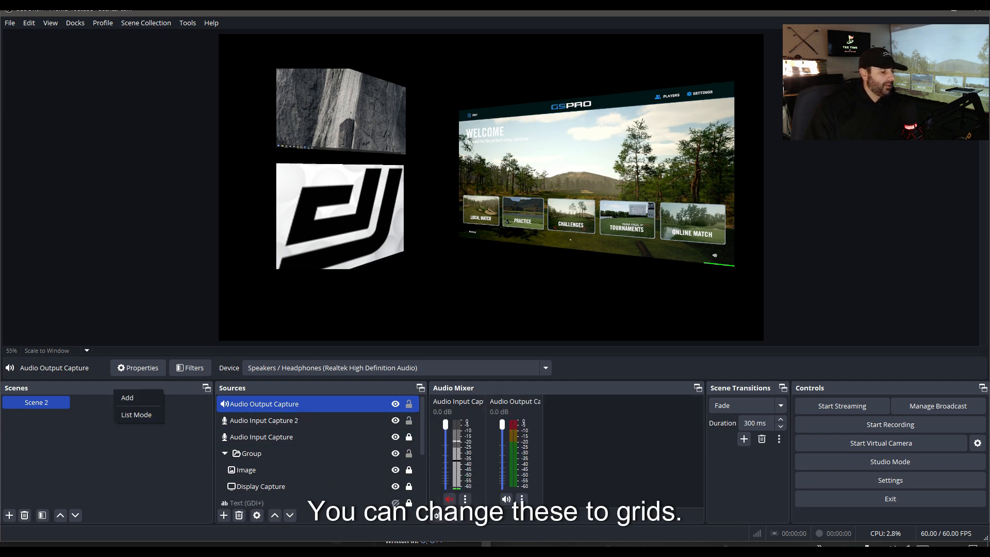
pyautogui.rightClick(272, 394)
pyautogui.moveTo(310, 400)
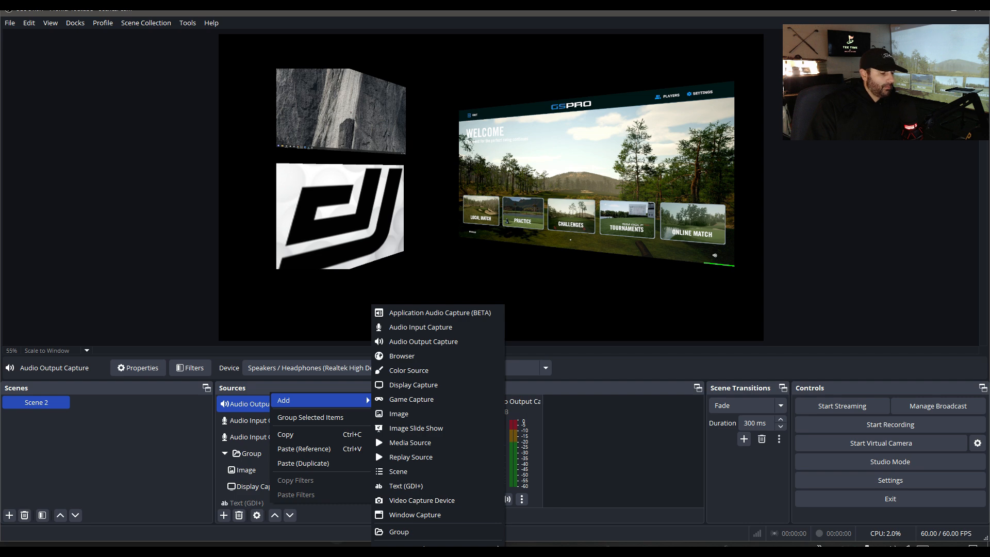
pyautogui.rightClick(242, 389)
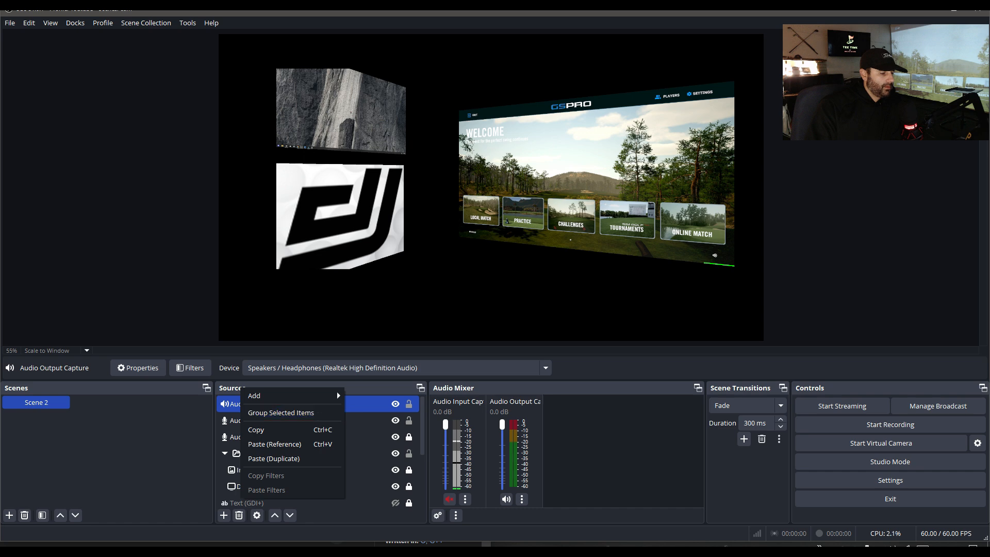
pyautogui.rightClick(381, 386)
pyautogui.press('Escape')
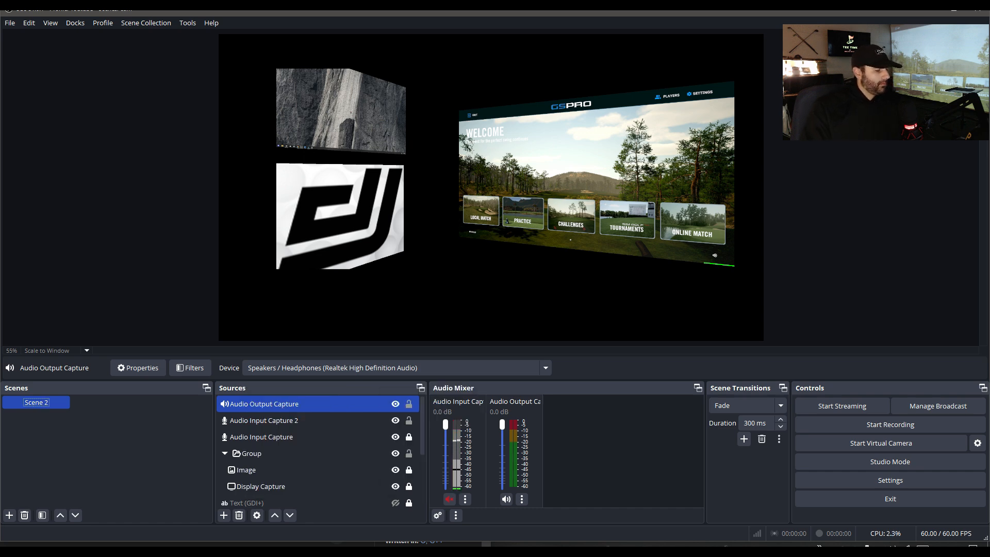
pyautogui.rightClick(154, 396)
pyautogui.click(177, 409)
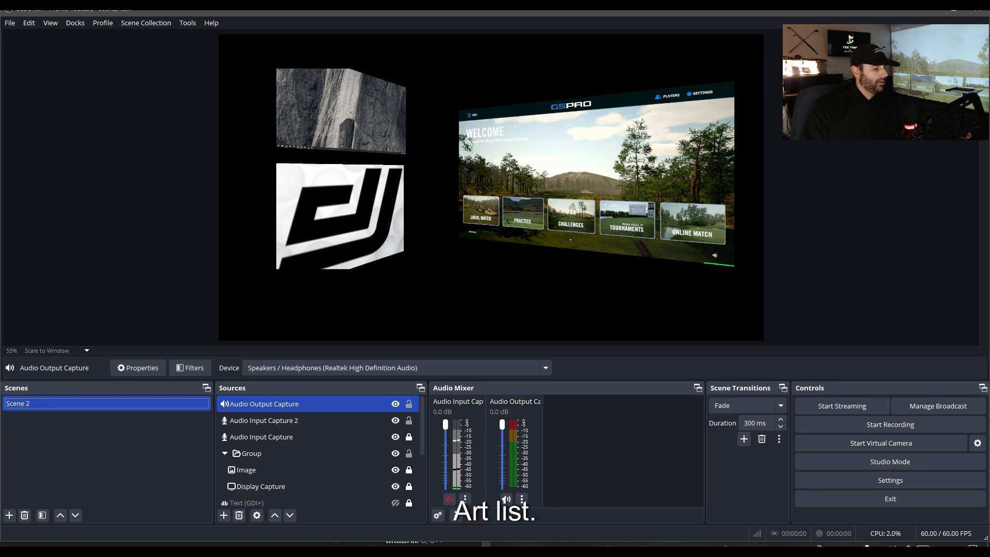
pyautogui.rightClick(242, 391)
pyautogui.press('Escape')
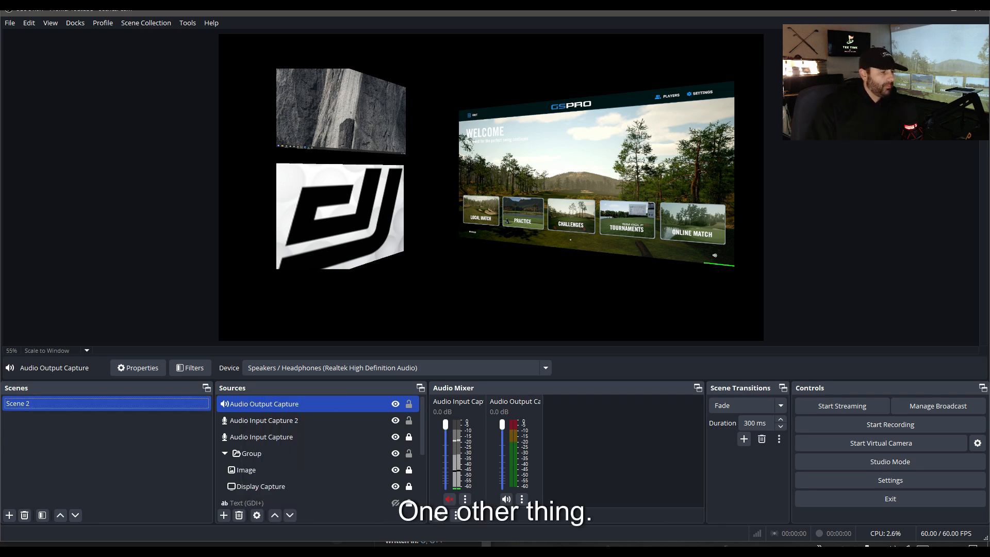
# Duplicate Scene 2 with the suggested name, and switch between the original and the copy, ending on the copy.
pyautogui.scroll(-2, 320, 469)
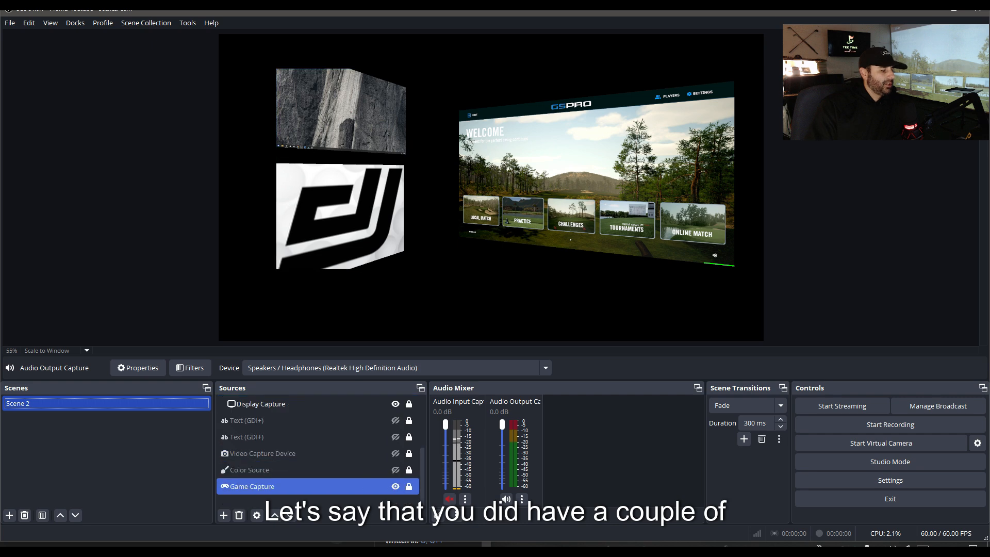
pyautogui.click(224, 515)
pyautogui.press('Escape')
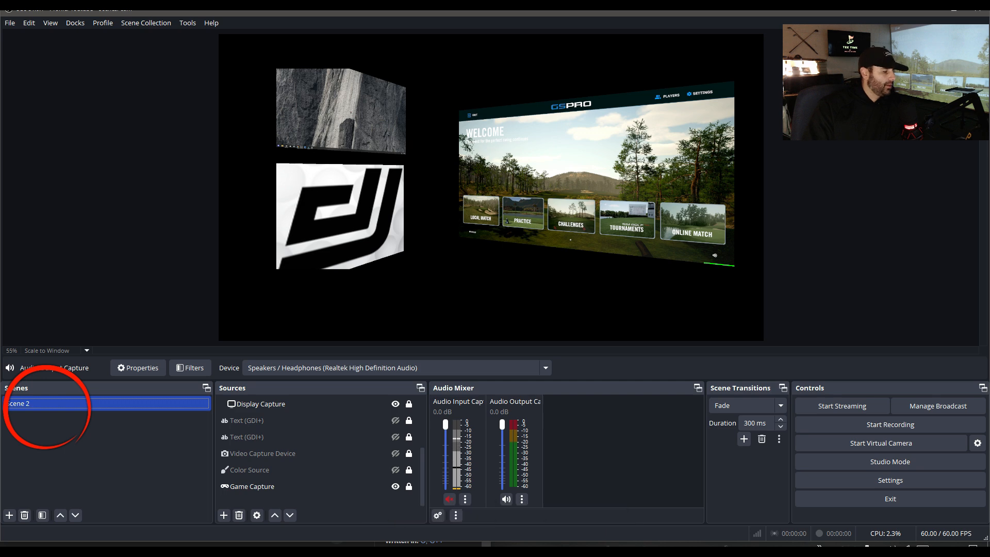
pyautogui.rightClick(85, 405)
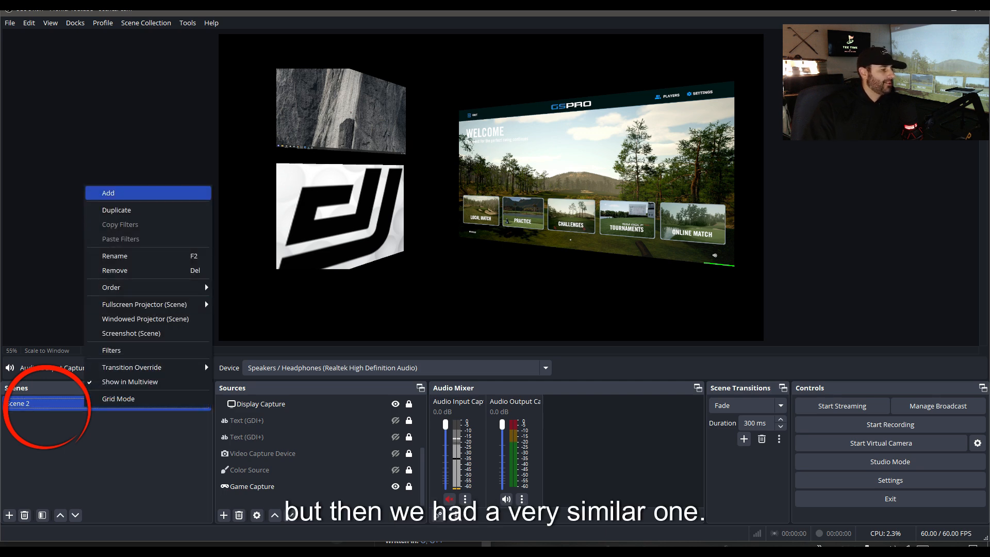
pyautogui.click(103, 210)
pyautogui.press('Return')
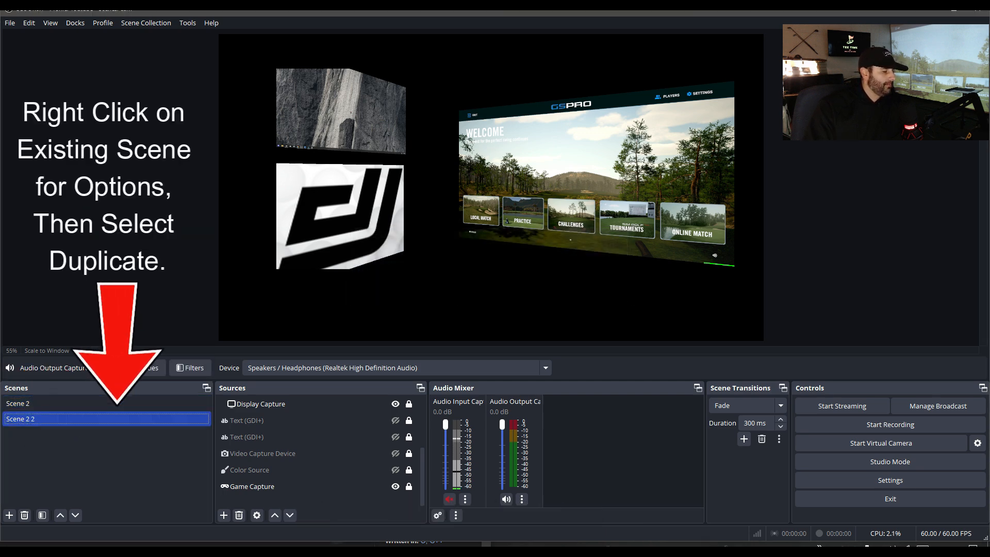
pyautogui.click(85, 404)
pyautogui.click(85, 419)
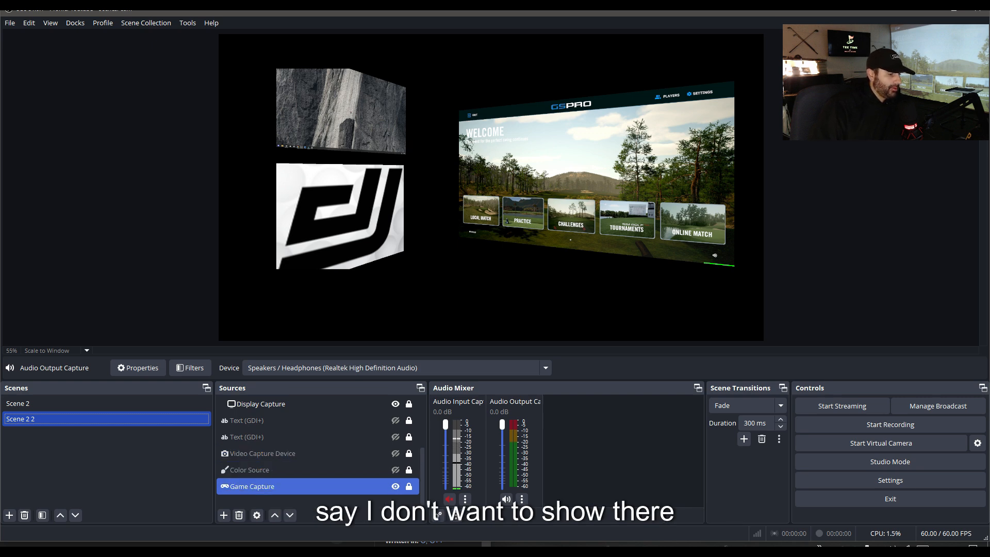
# Hide the Display Capture source inside the group of the duplicated scene.
pyautogui.scroll(2, 317, 448)
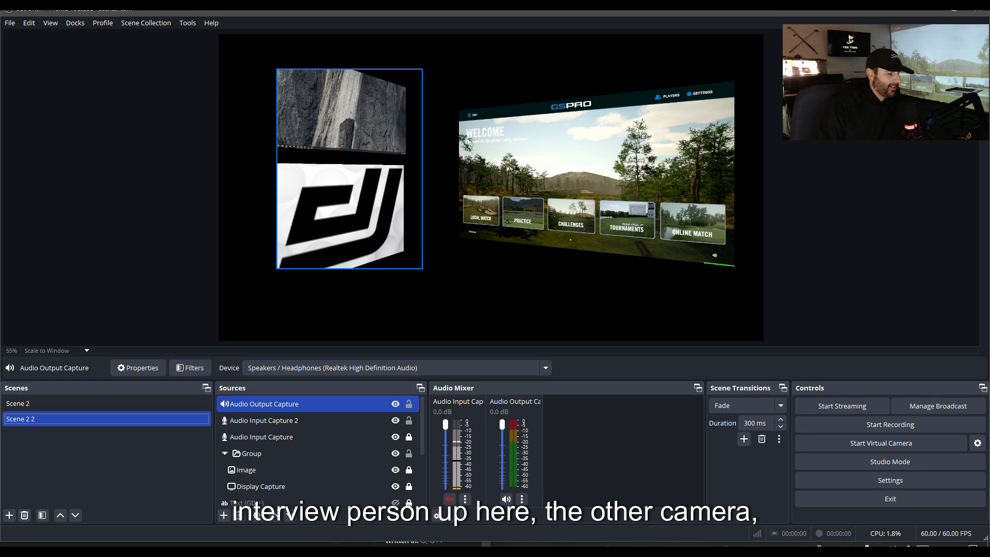
pyautogui.scroll(-2, 317, 461)
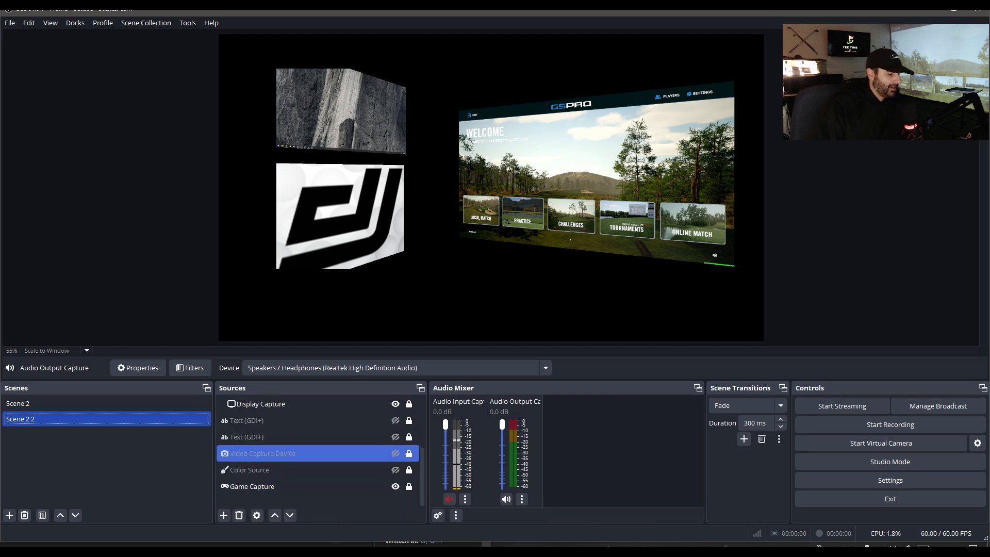
pyautogui.click(395, 404)
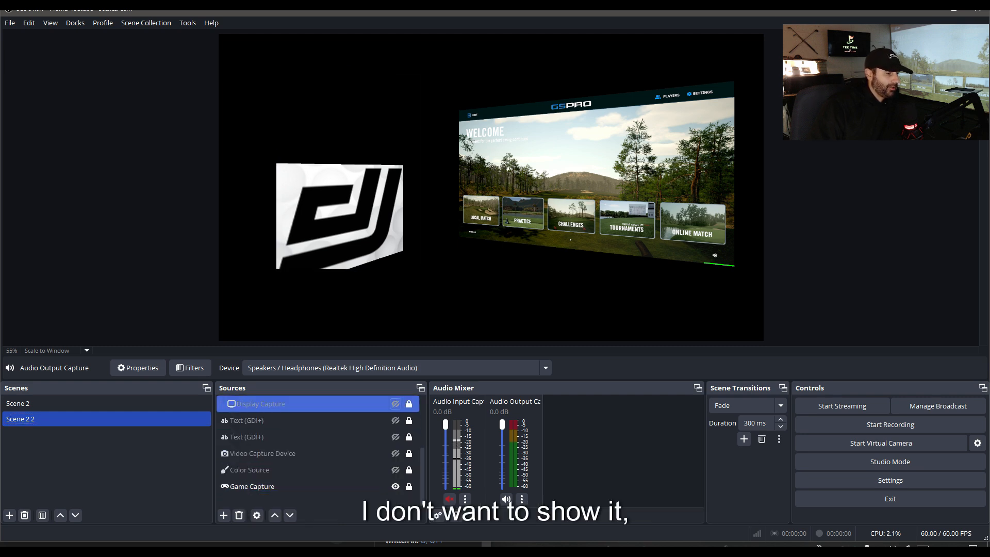
pyautogui.scroll(2, 395, 404)
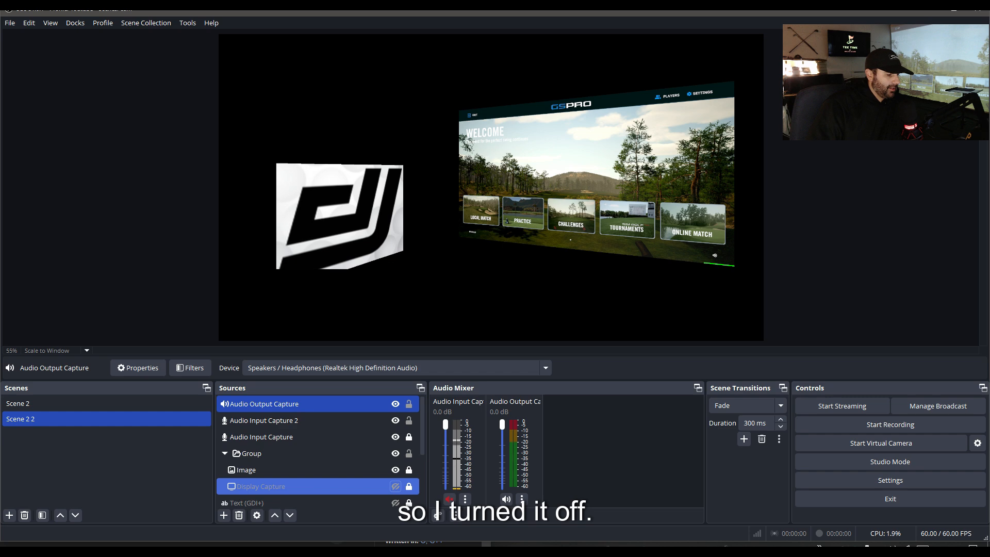
pyautogui.keyDown('ctrl'); pyautogui.click(309, 453); pyautogui.keyUp('ctrl')
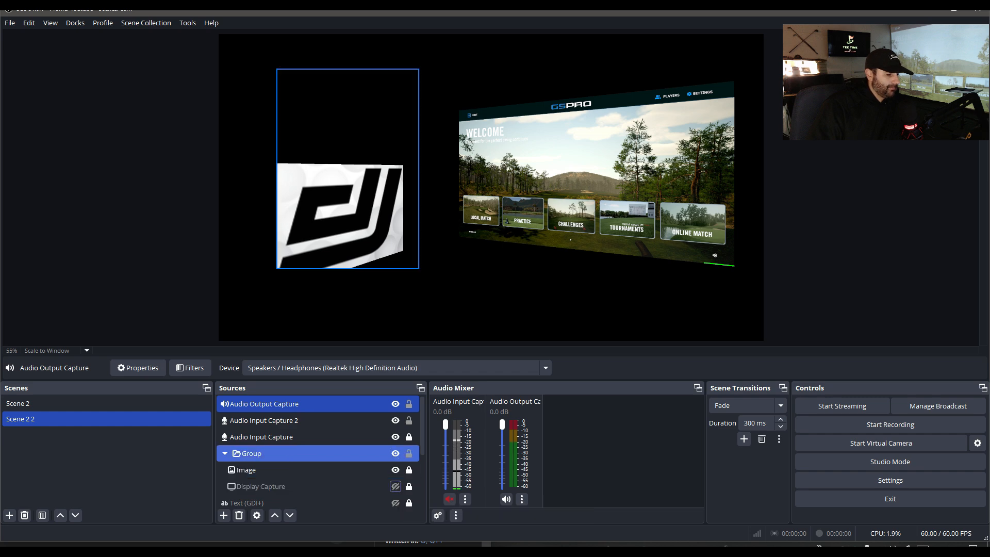
# Ungroup the group holding the logo image and display capture in the duplicated scene.
pyautogui.click(338, 454)
pyautogui.rightClick(338, 456)
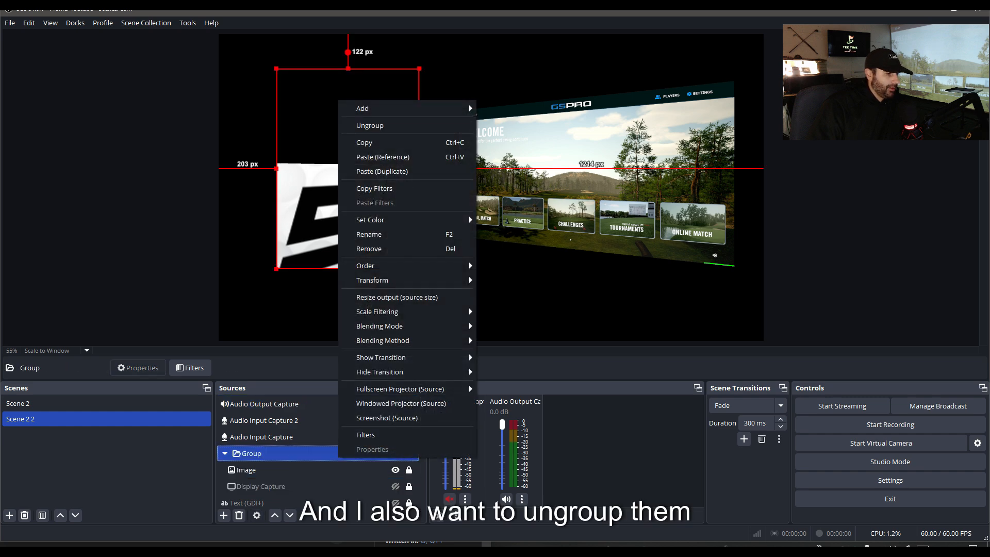
pyautogui.click(370, 125)
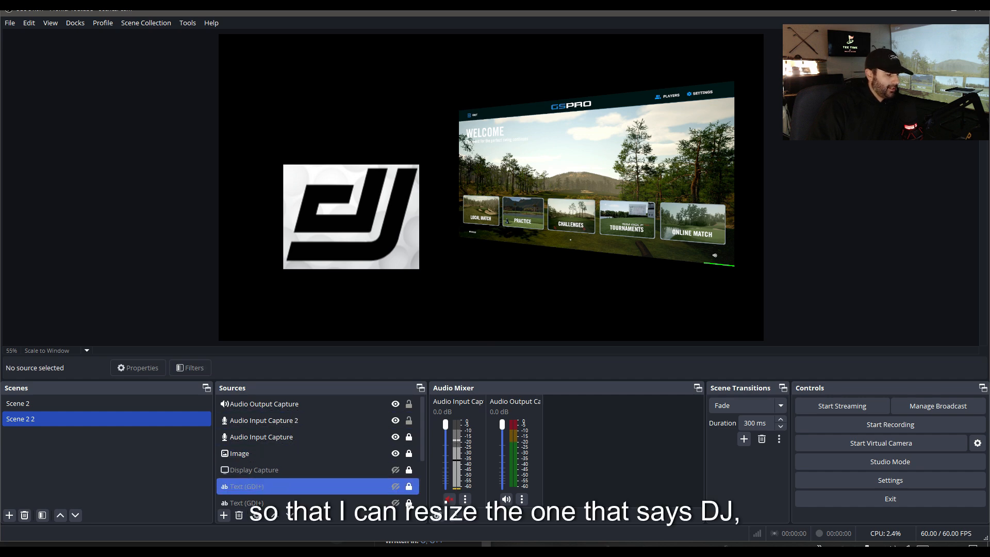
# Show the Video Capture Device source and hide the Image source in Scene 2 2.
pyautogui.scroll(-2, 309, 486)
pyautogui.scroll(2, 309, 487)
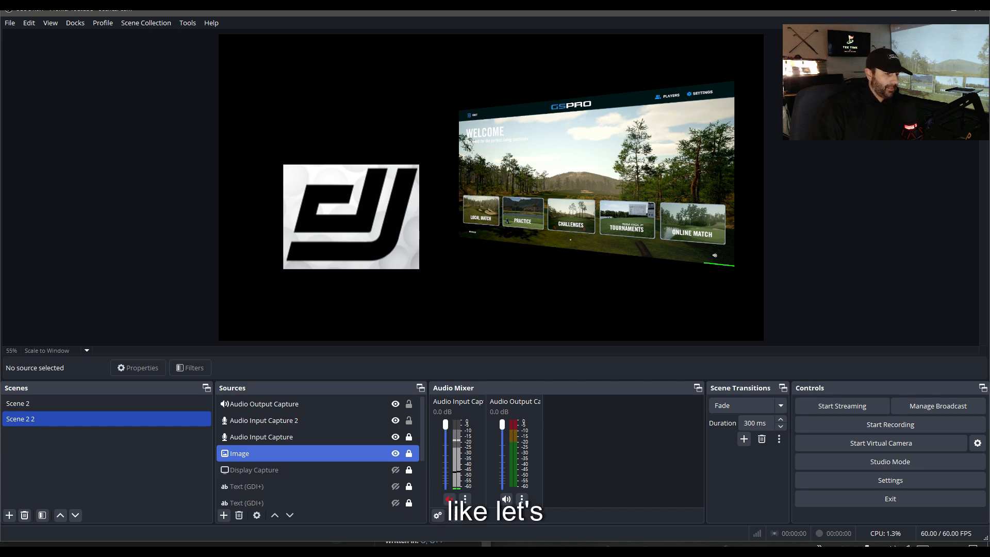
pyautogui.scroll(-2, 310, 454)
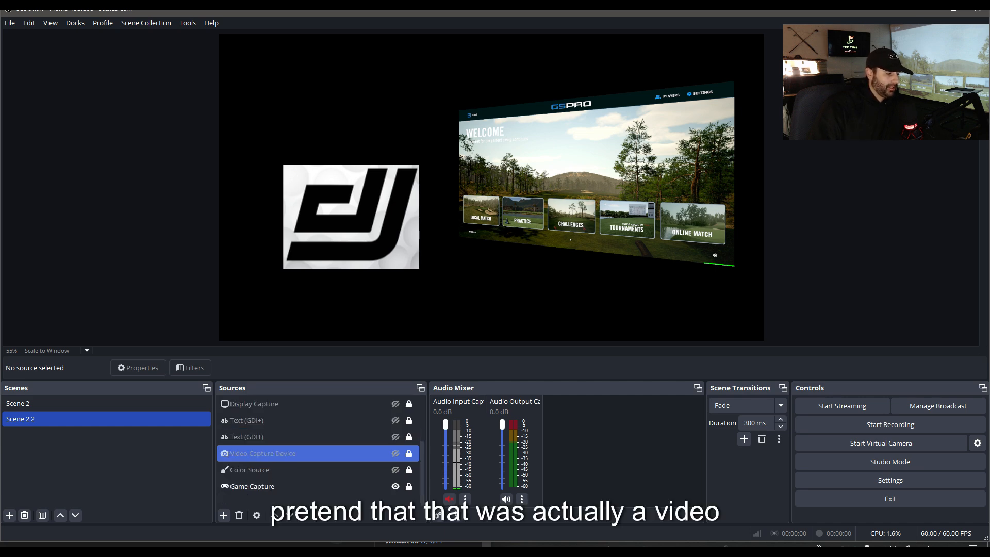
pyautogui.click(395, 454)
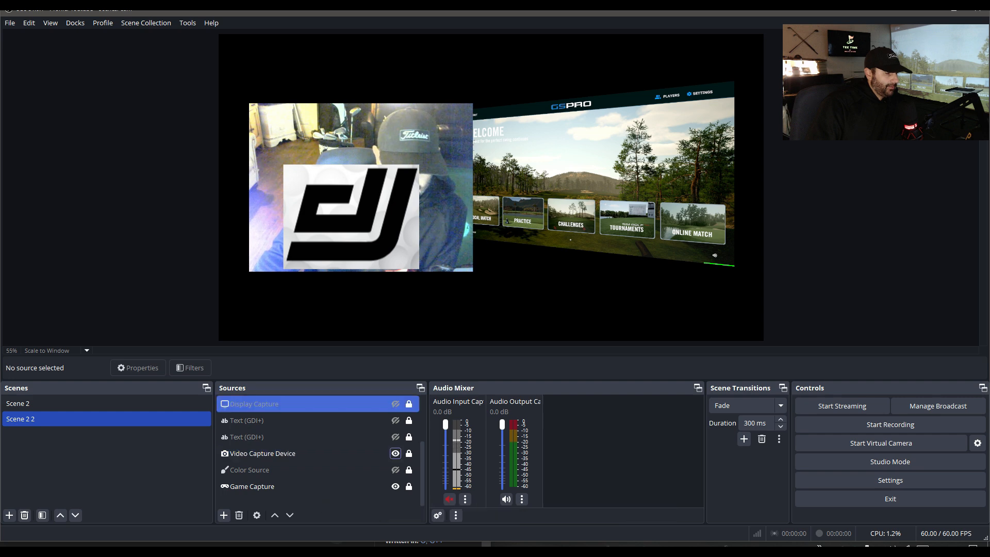
pyautogui.scroll(2, 317, 454)
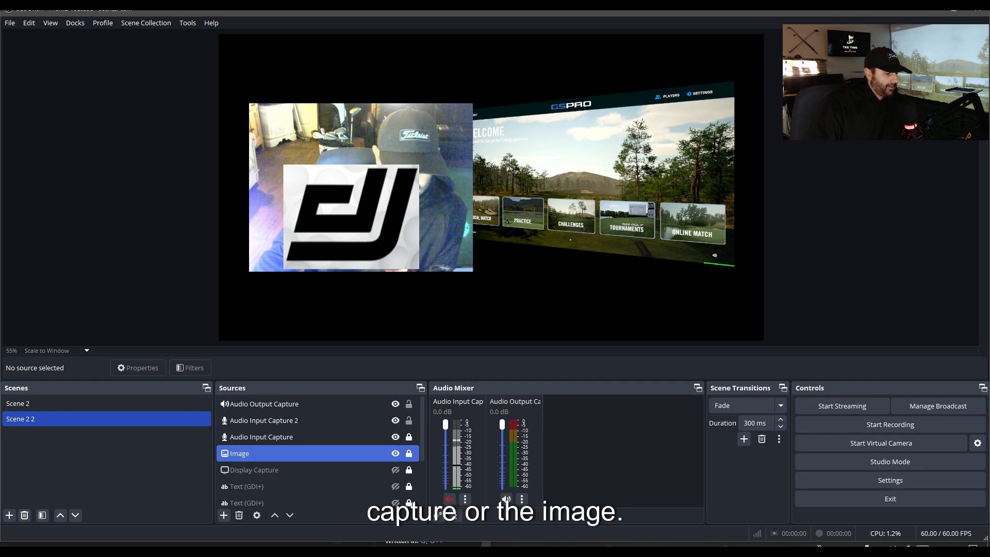
pyautogui.click(396, 453)
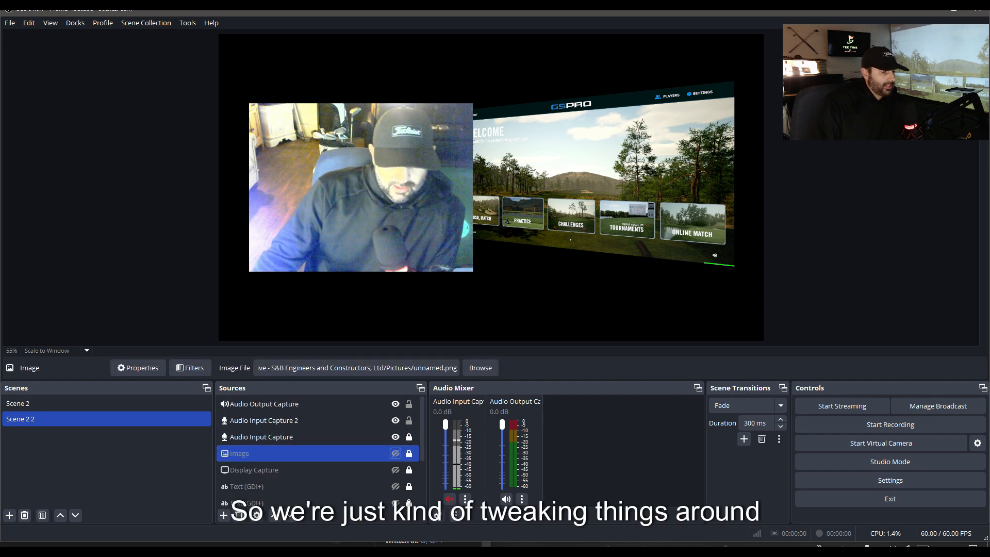
# Unlock the Video Capture Device and move it clear of the GSPro capture, about 41 px from the canvas's left edge and 216 px from its top.
pyautogui.scroll(-2, 317, 454)
pyautogui.click(318, 453)
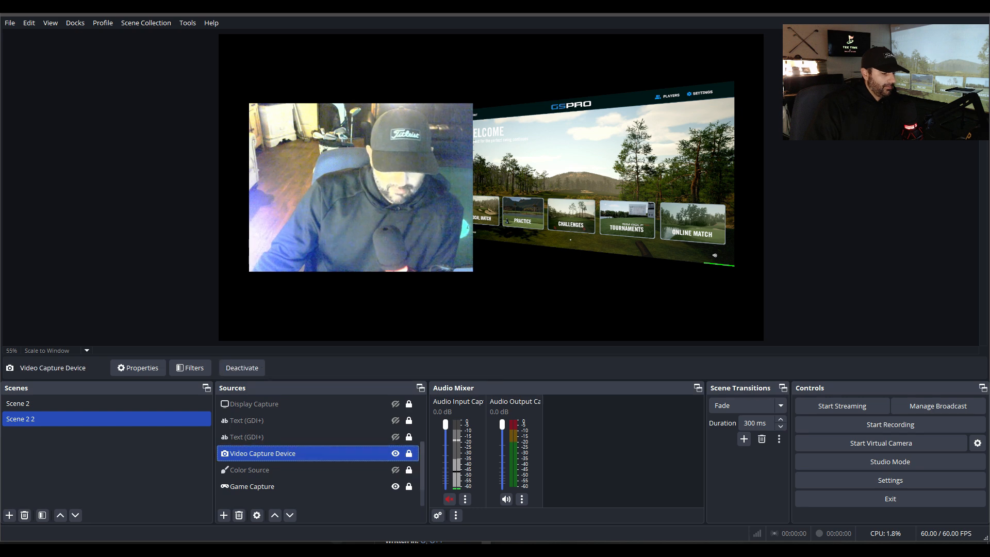
pyautogui.moveTo(316, 215); pyautogui.dragTo(296, 207)
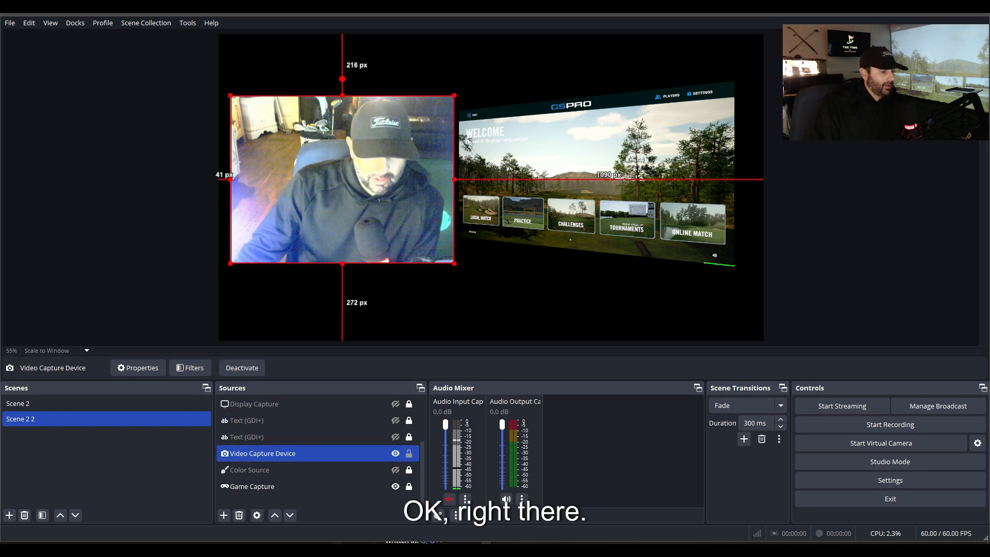
pyautogui.click(313, 301)
# Alternate between Scene 2 and Scene 2 2, and show the Display Capture source again in Scene 2's group.
pyautogui.click(107, 404)
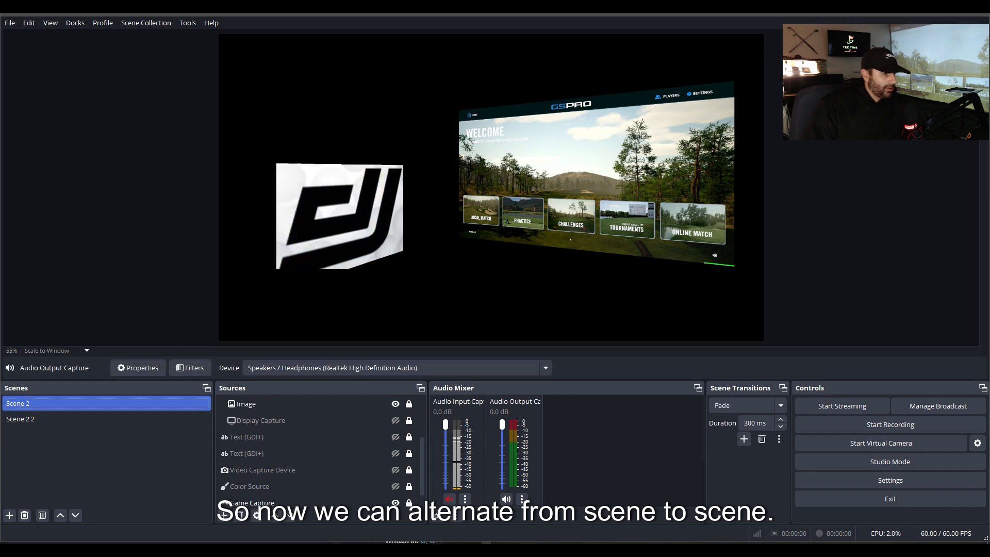
pyautogui.click(106, 419)
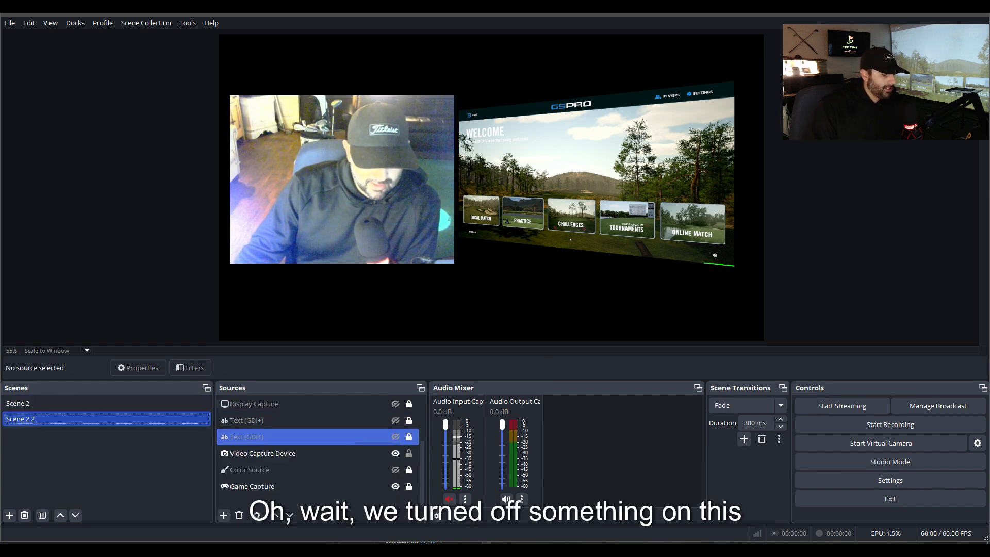
pyautogui.click(107, 404)
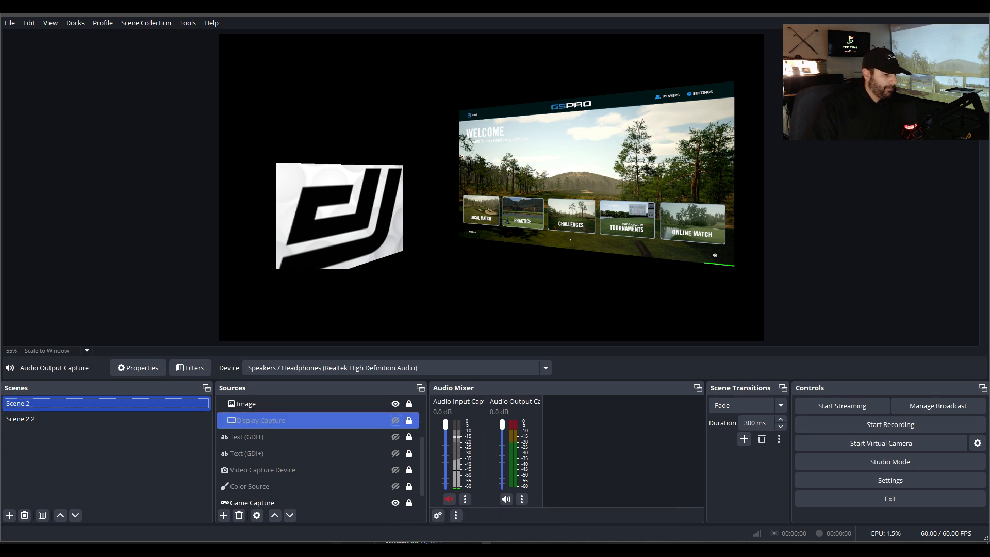
pyautogui.click(396, 421)
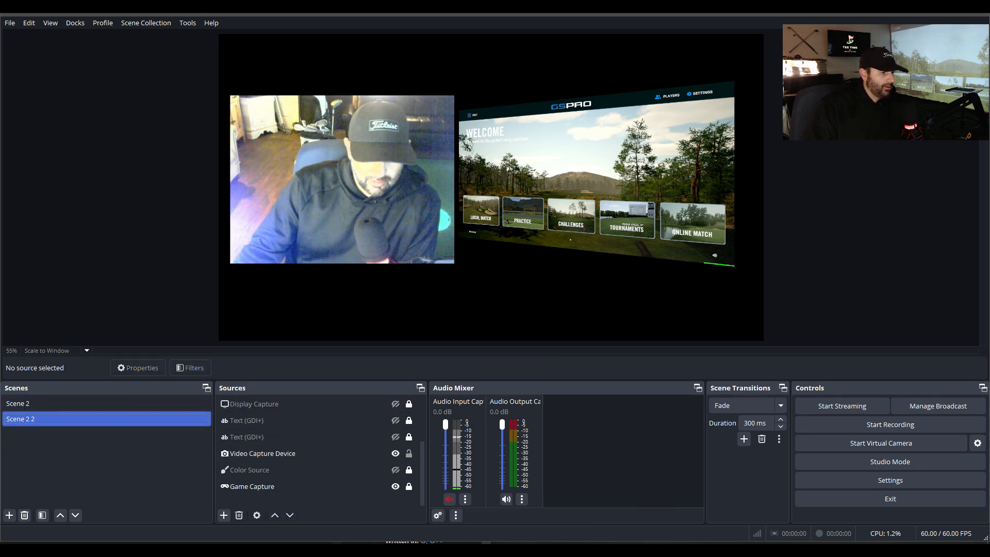
pyautogui.click(52, 404)
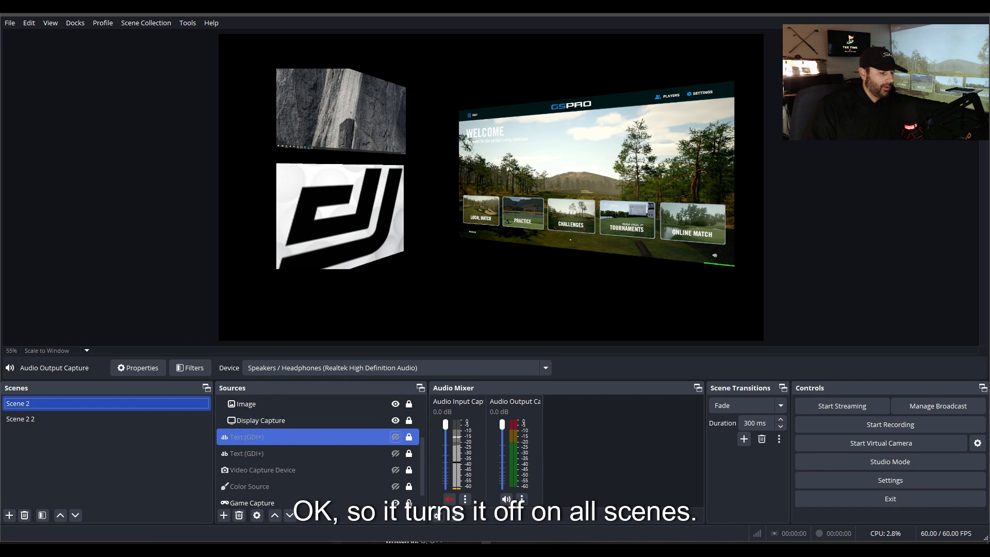
pyautogui.scroll(2, 318, 480)
pyautogui.scroll(-2, 317, 454)
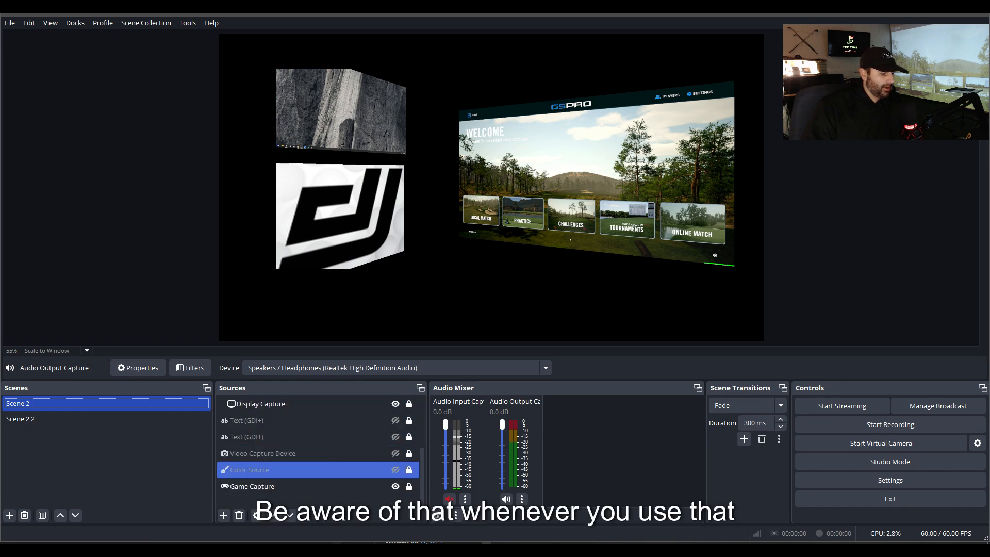
pyautogui.scroll(2, 317, 448)
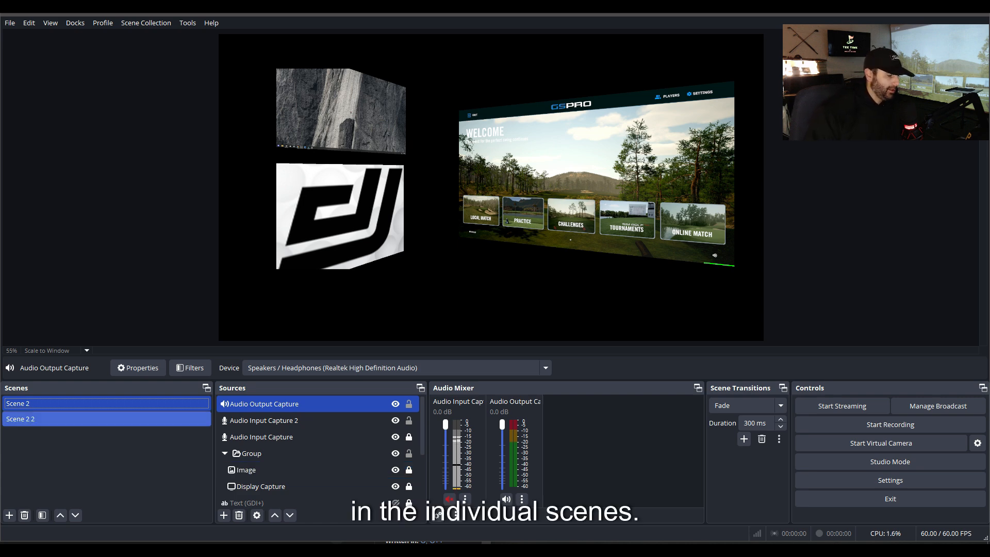
# Switch to Scene 2 2 and add a new empty scene named Scene 3.
pyautogui.click(77, 418)
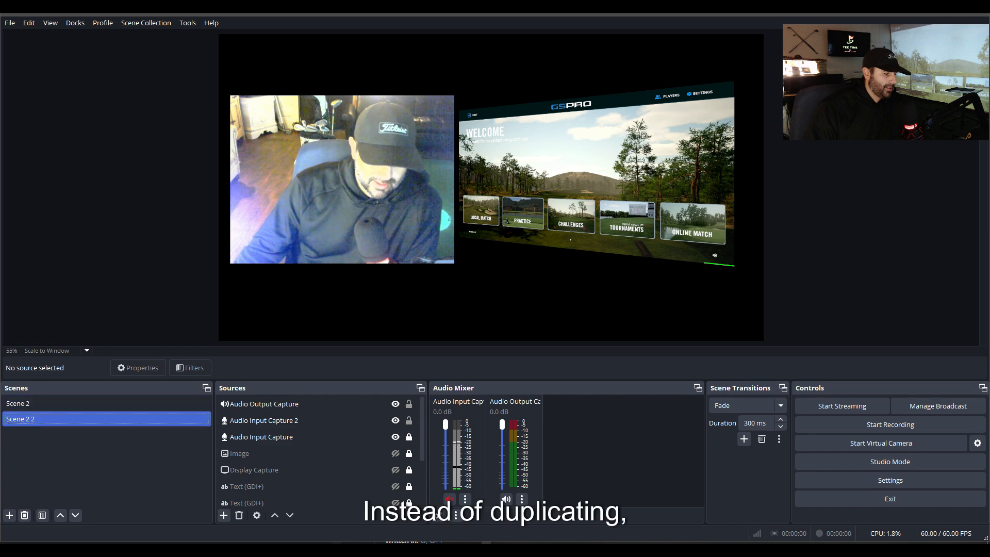
pyautogui.click(9, 515)
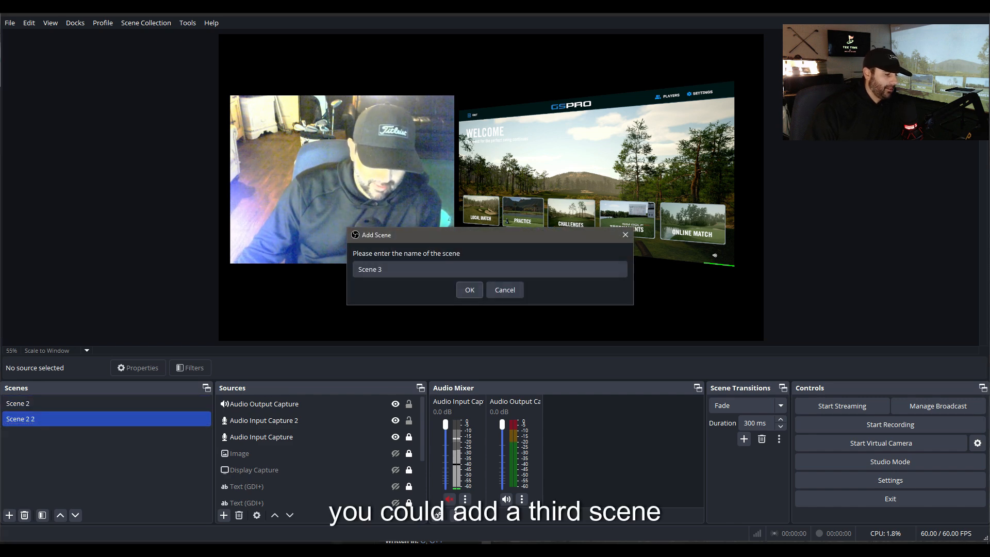
pyautogui.click(469, 290)
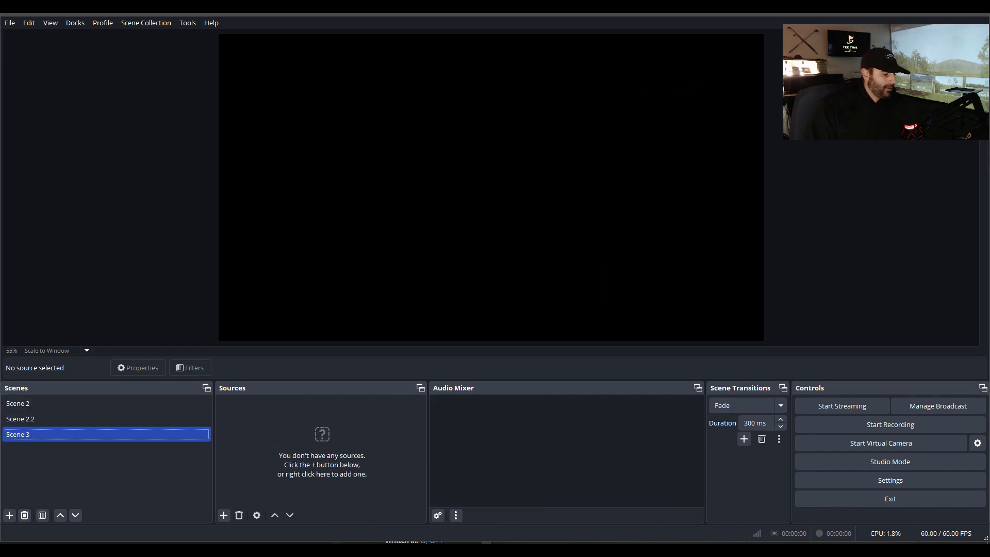
# Add a new Display Capture 2 source to Scene 3, capturing the DELL E2414H 1920x1080 display.
pyautogui.click(224, 515)
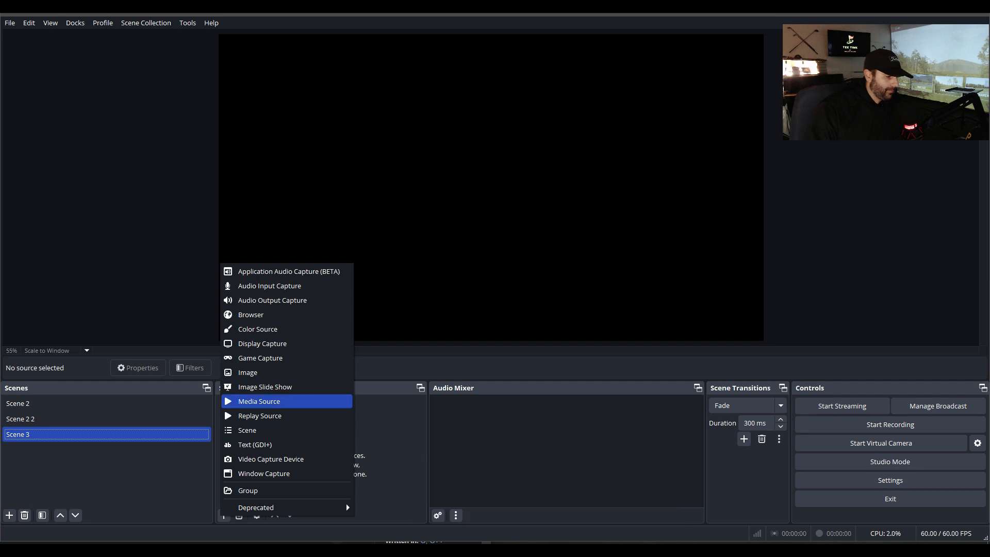
pyautogui.click(263, 343)
pyautogui.press('Return')
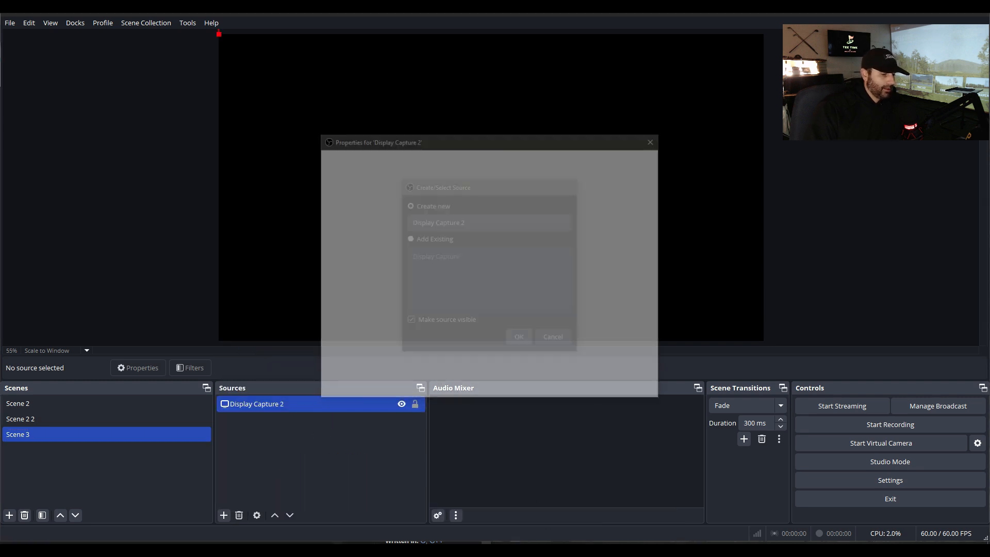
pyautogui.click(517, 298)
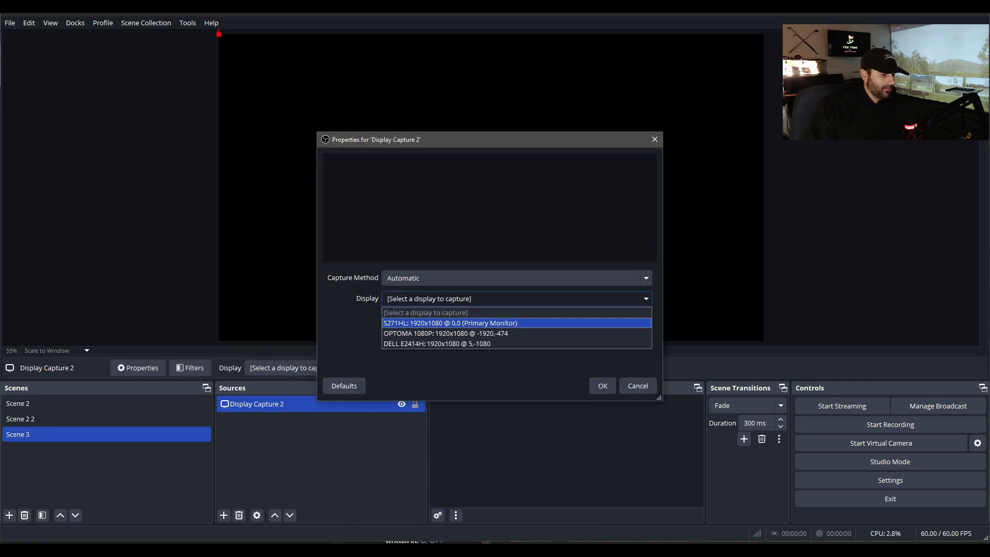
pyautogui.click(516, 343)
pyautogui.click(603, 385)
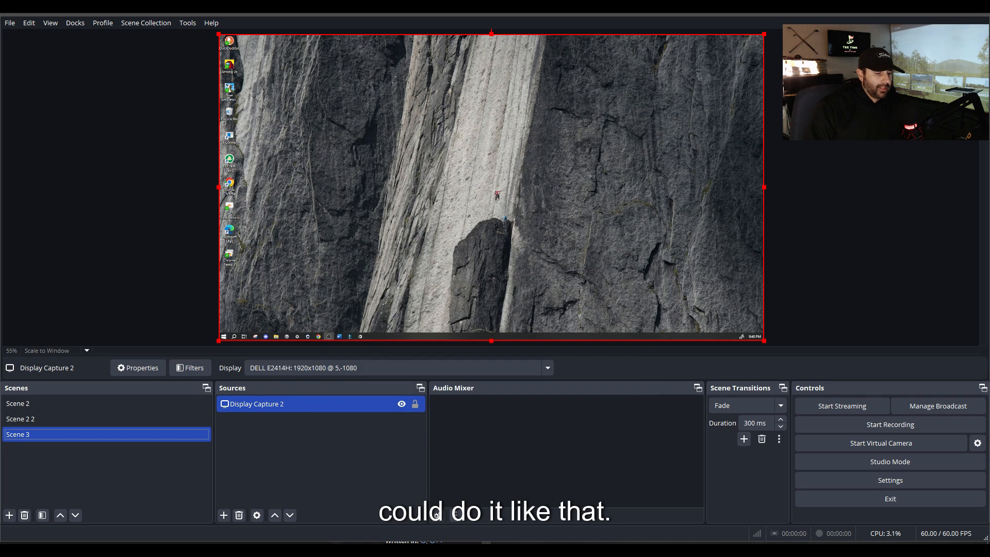
# Shrink the display capture to about a third of the canvas width and place it near the middle, about 299 px below the top edge.
pyautogui.moveTo(765, 340); pyautogui.dragTo(404, 138)
pyautogui.moveTo(346, 100); pyautogui.dragTo(561, 186)
# Switch through Scene 2, Scene 2 2 and Scene 3 to compare their layouts, ending on Scene 2.
pyautogui.click(21, 404)
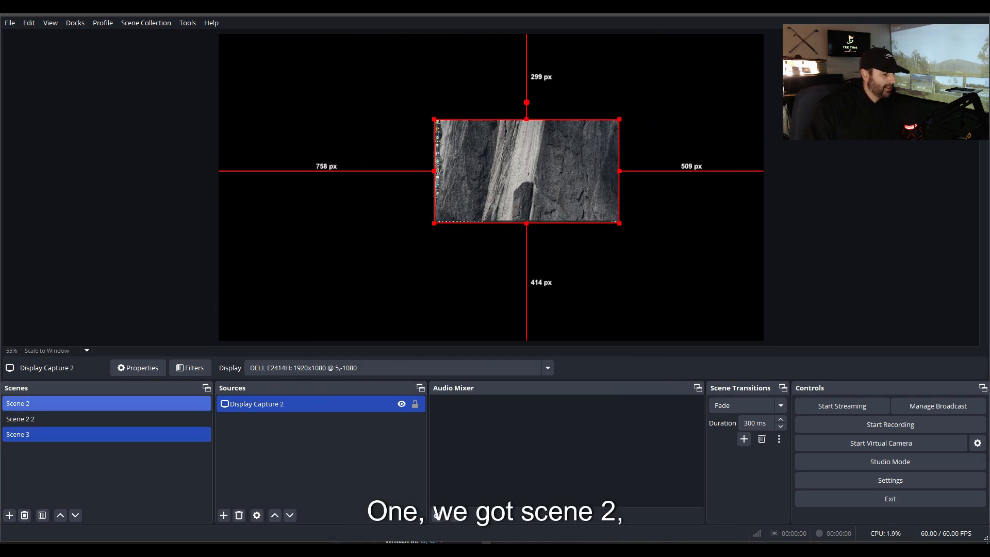
pyautogui.click(20, 419)
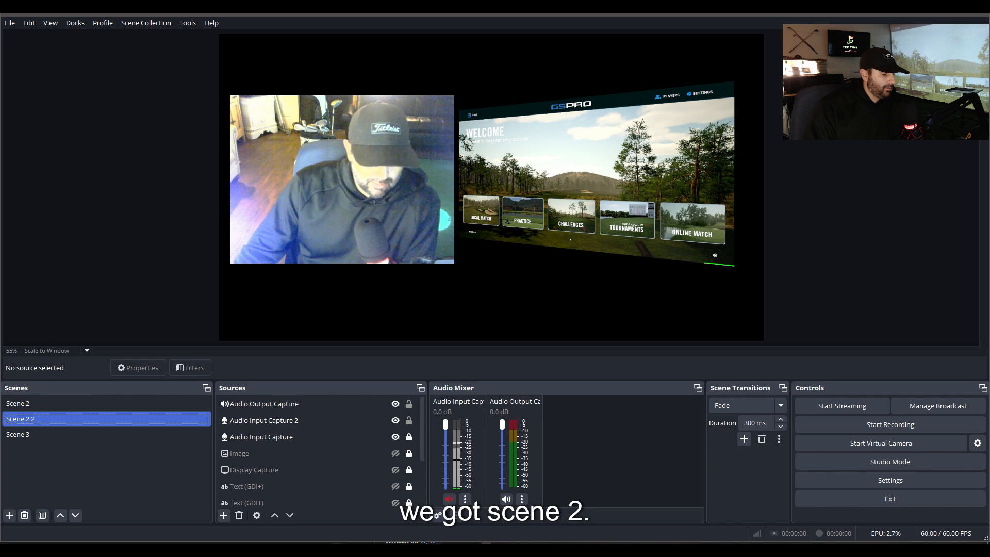
pyautogui.click(20, 435)
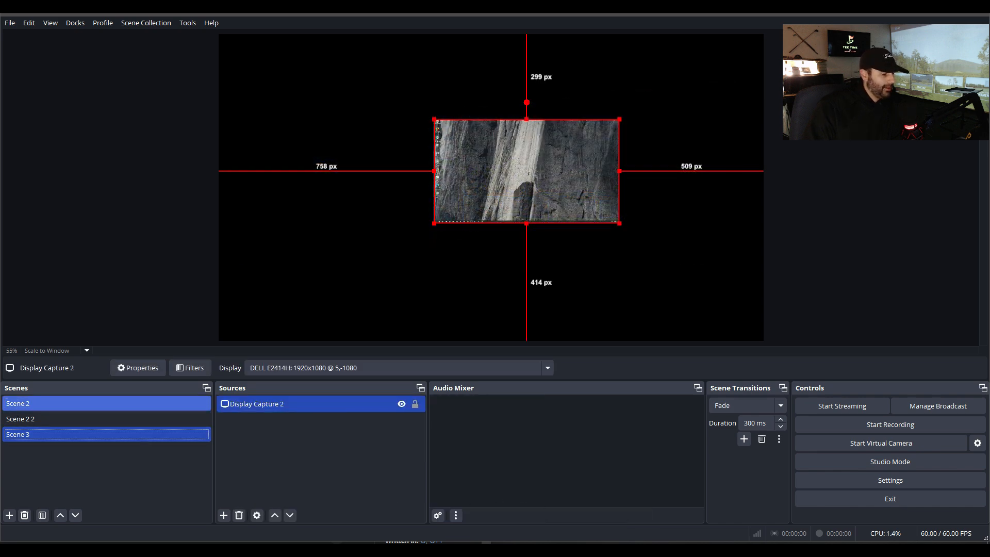
pyautogui.click(21, 418)
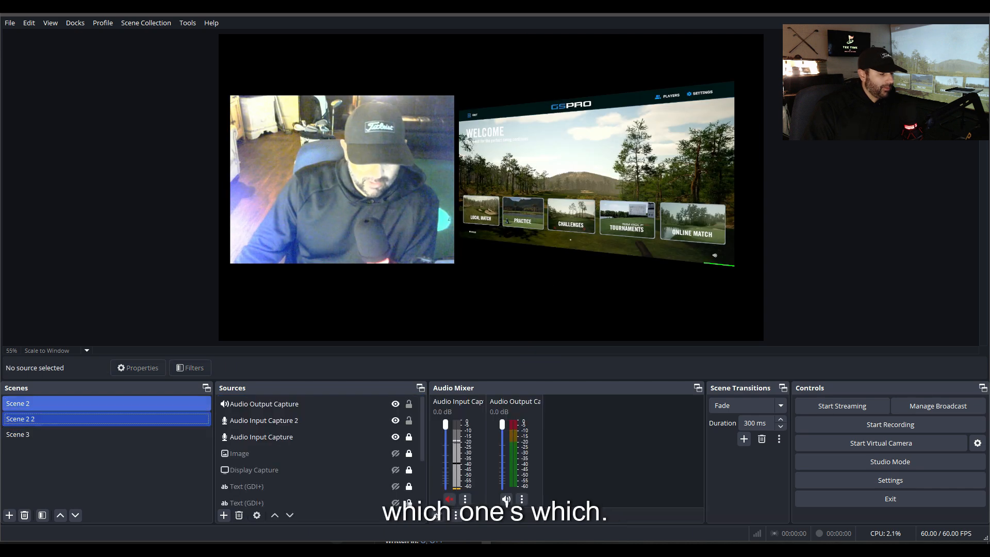
pyautogui.click(20, 403)
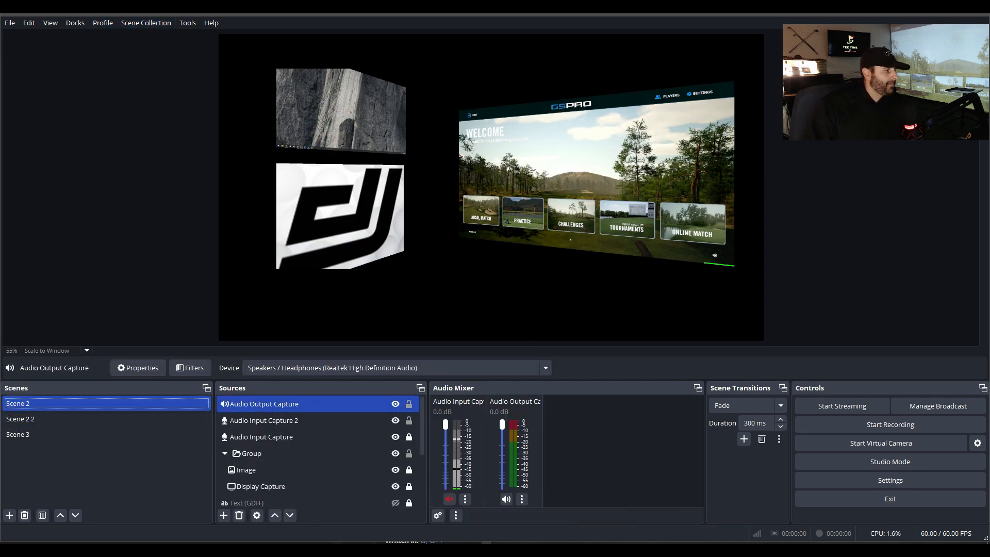
# Open the windowed Multiview and move its window beside the GSPro capture in the preview.
pyautogui.click(50, 23)
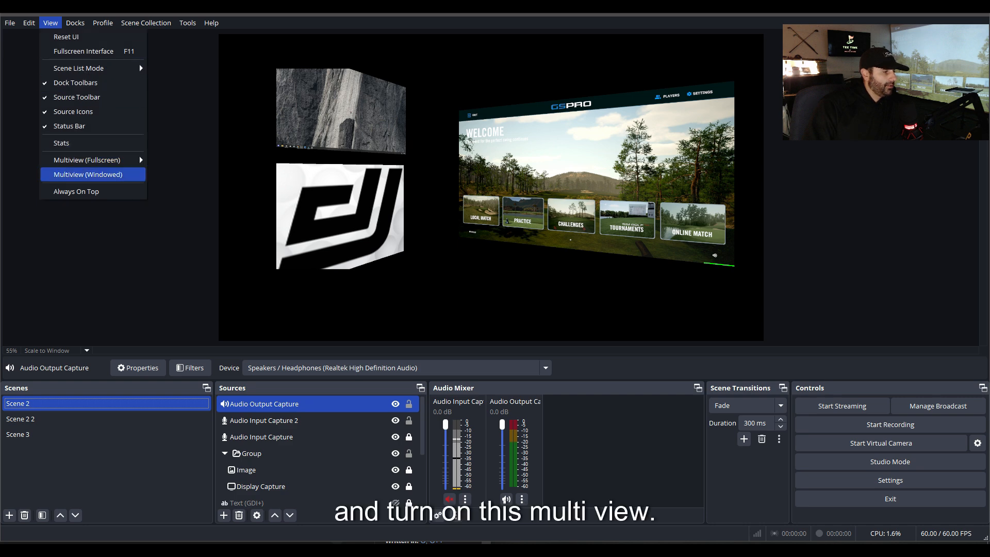
pyautogui.click(88, 174)
pyautogui.moveTo(510, 196); pyautogui.dragTo(181, 102)
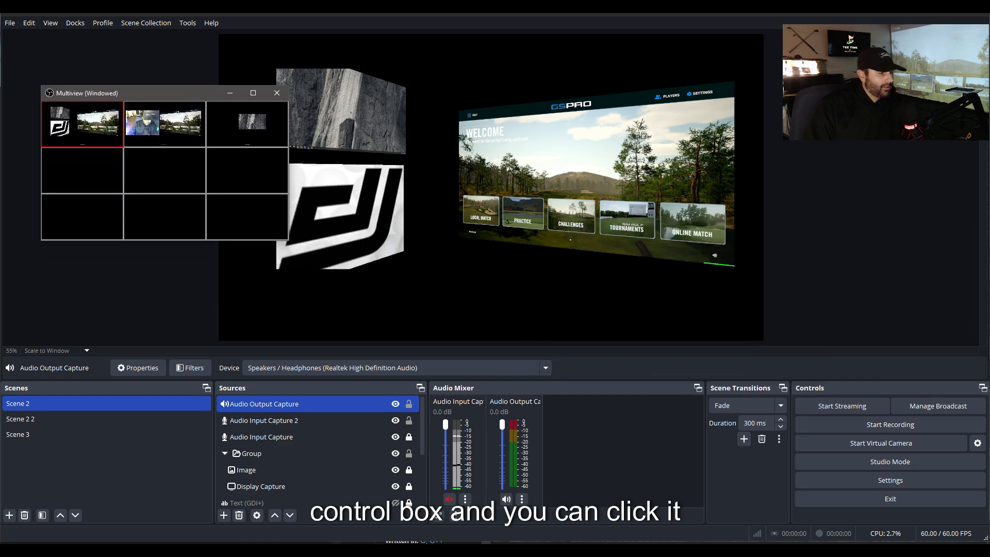
# Switch among the three scenes from the Multiview window, ending on Scene 3.
pyautogui.click(165, 125)
pyautogui.click(247, 125)
pyautogui.click(165, 124)
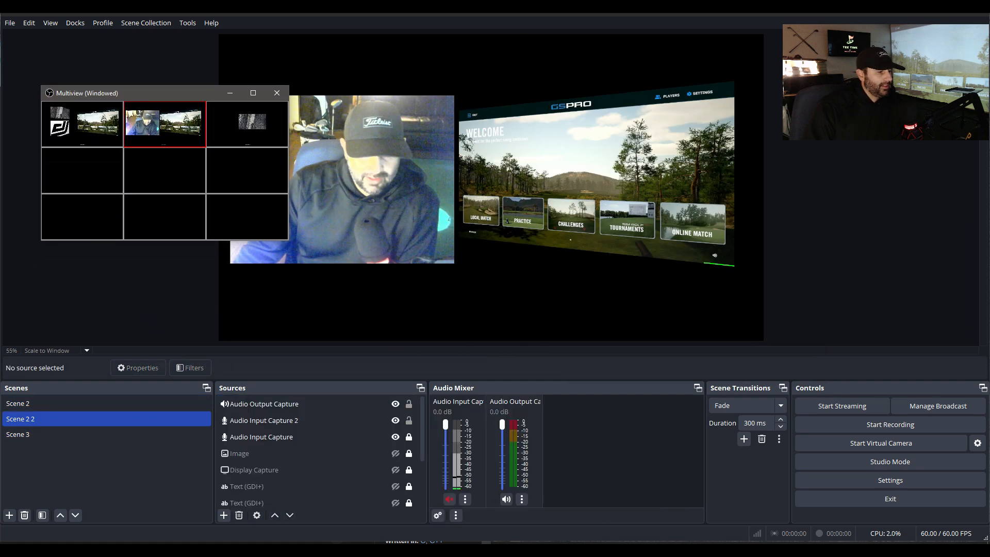
pyautogui.click(82, 124)
pyautogui.click(165, 125)
pyautogui.click(247, 124)
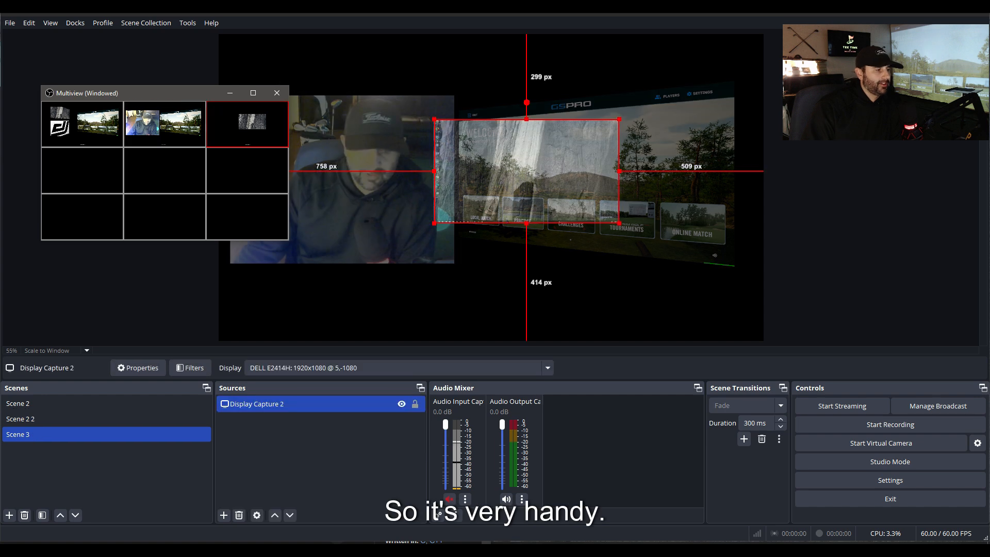
# Check the Multiview window's own options and move the window up to just below the main menu bar.
pyautogui.moveTo(167, 95); pyautogui.dragTo(158, 120)
pyautogui.rightClick(157, 119)
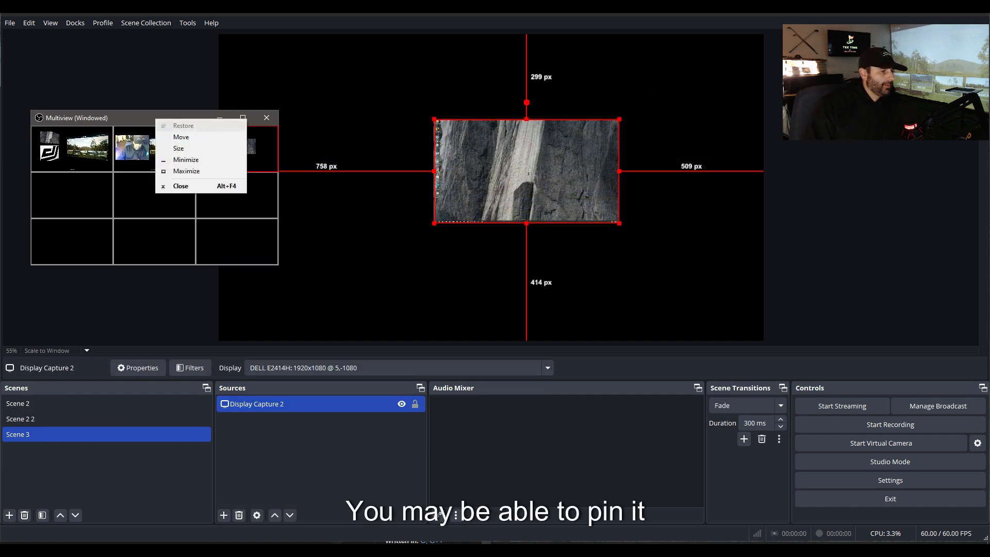
pyautogui.press('Escape')
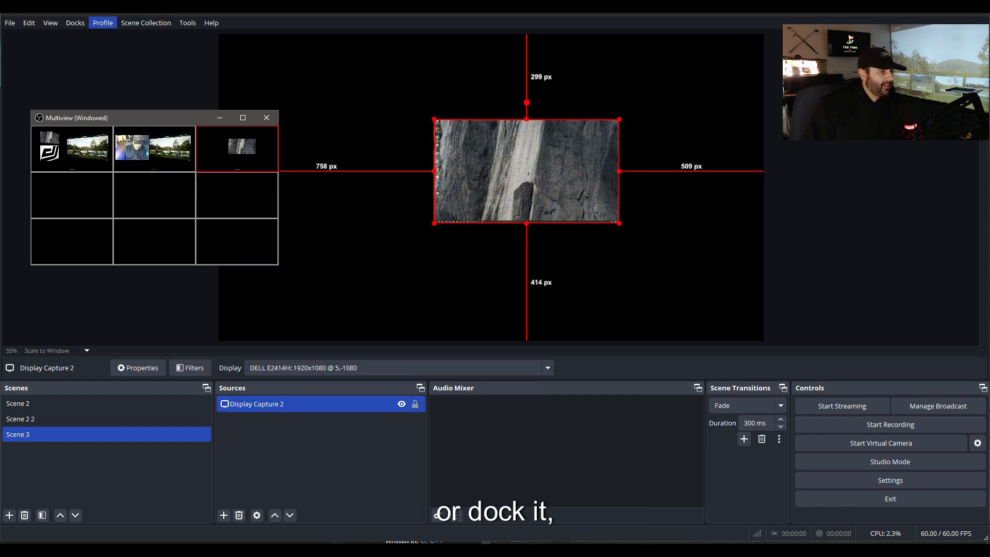
pyautogui.moveTo(154, 118); pyautogui.dragTo(141, 56)
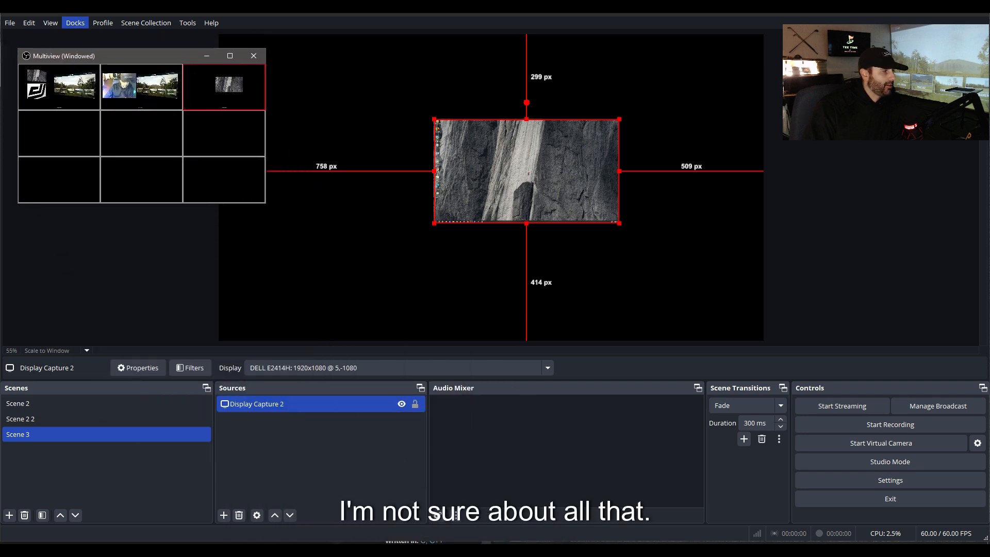
# Look through the available docks without changing any, and switch to Scene 2 2 from the Multiview window.
pyautogui.click(75, 23)
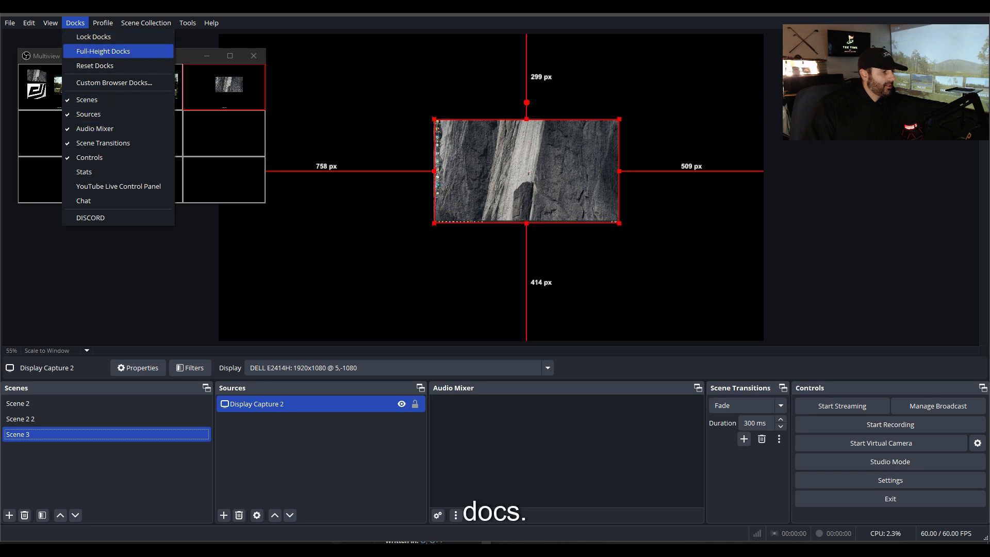
pyautogui.click(188, 56)
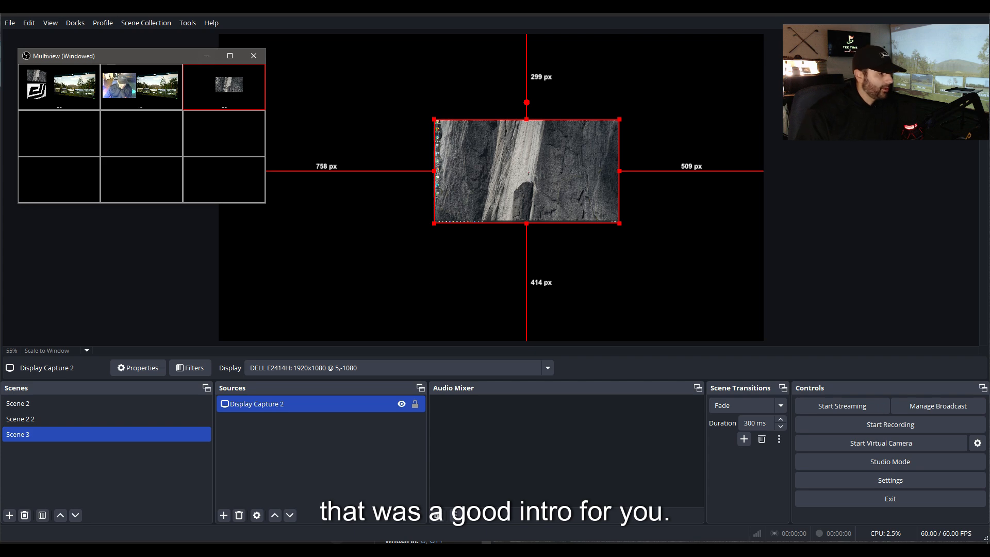
pyautogui.click(142, 87)
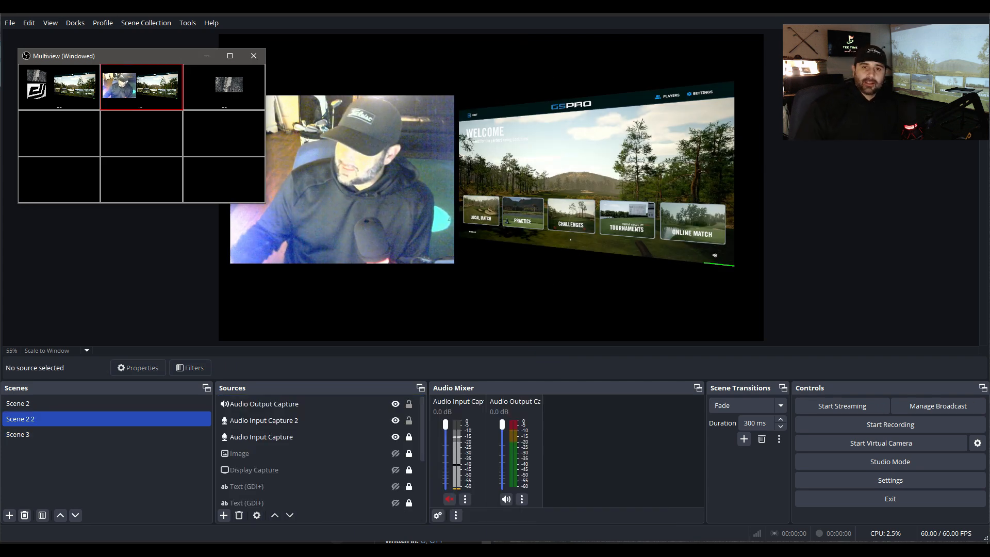